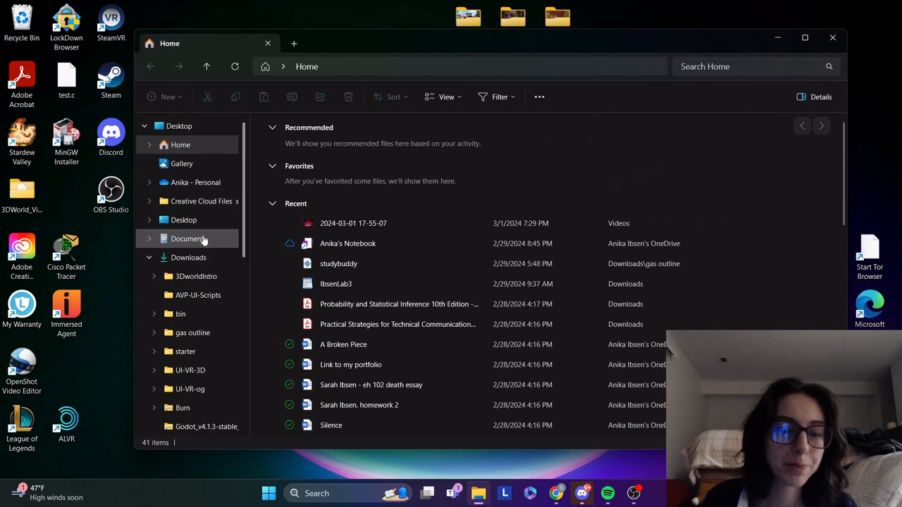
Open the Godot project manager from the Documents folder and start creating a new project
click(201, 238)
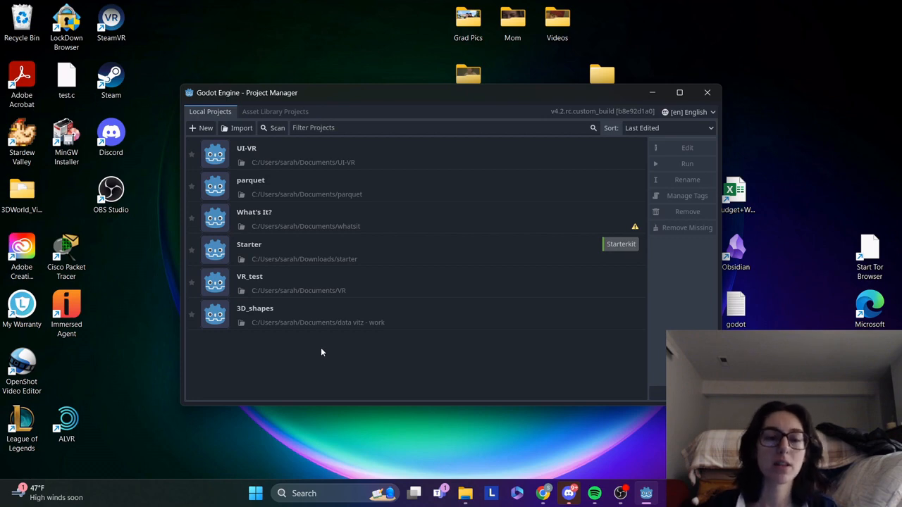
click(209, 130)
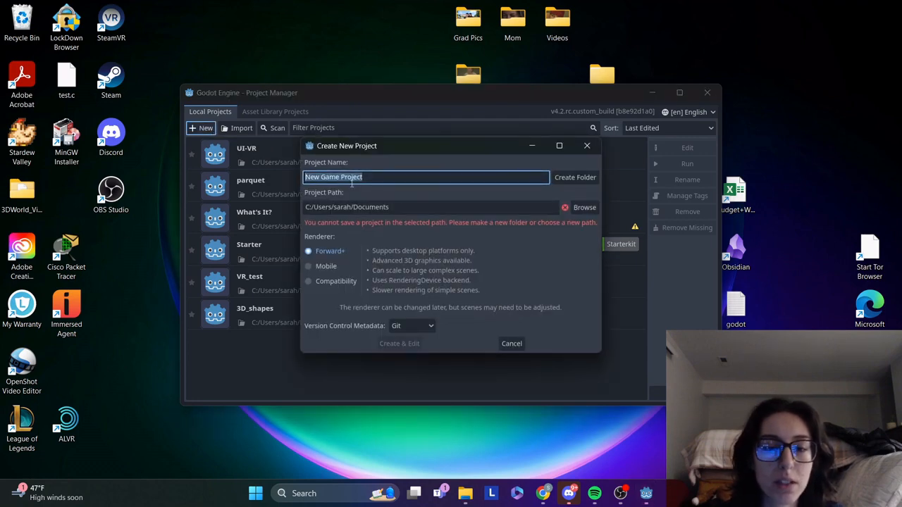
Delete all files inside the 3DWorld_VideoAssignment folder on the desktop and close the folder
double_click(13, 200)
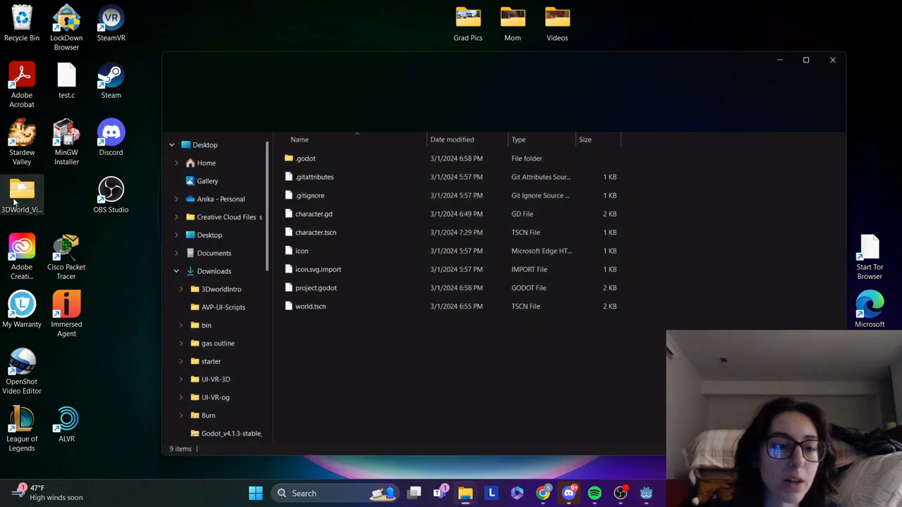
drag(322, 339, 311, 158)
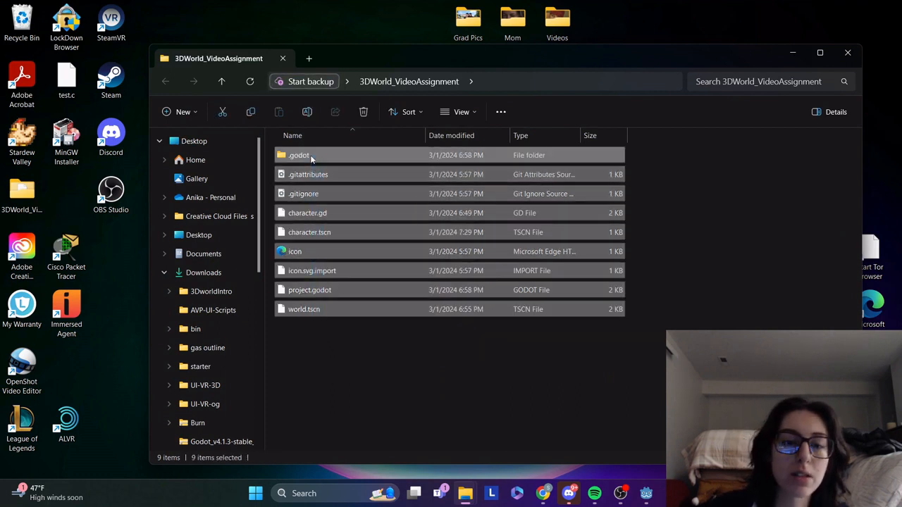
key(Delete)
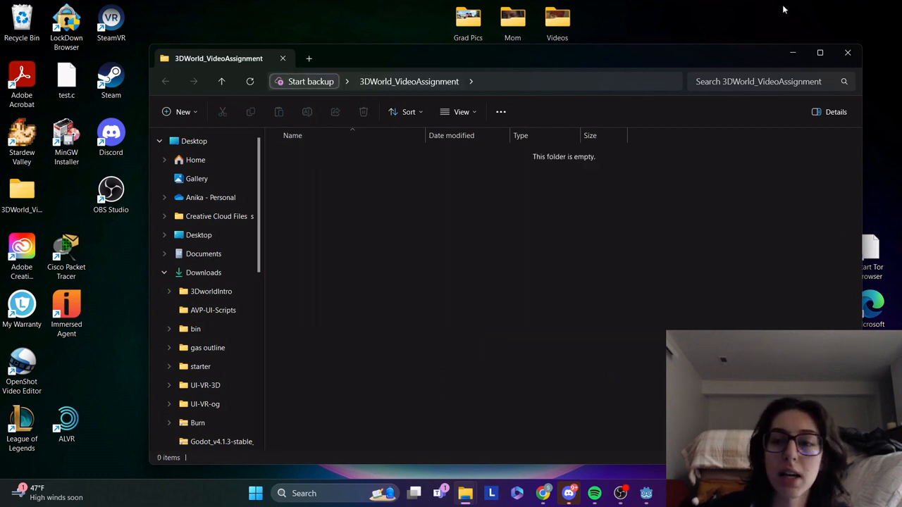
click(845, 53)
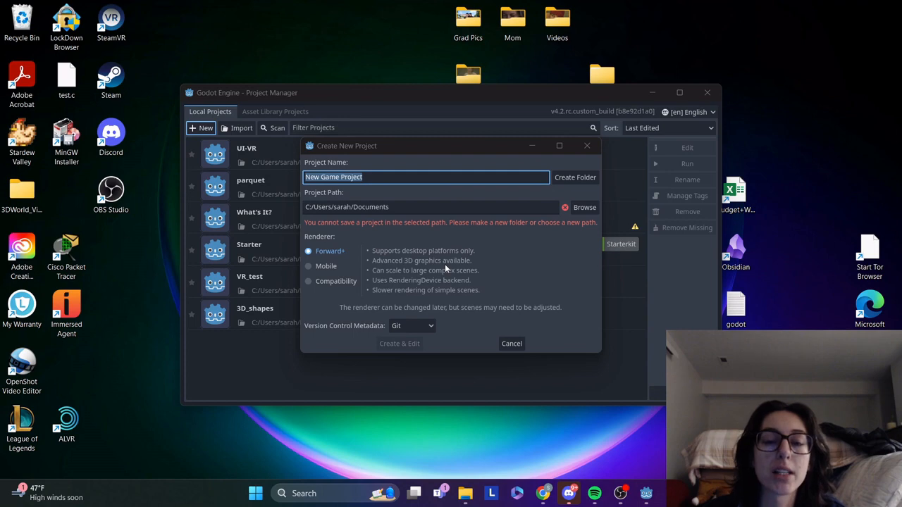
Set the new project's path to the 3DWorld_VideoAssignment folder in the user's Desktop directory
click(576, 208)
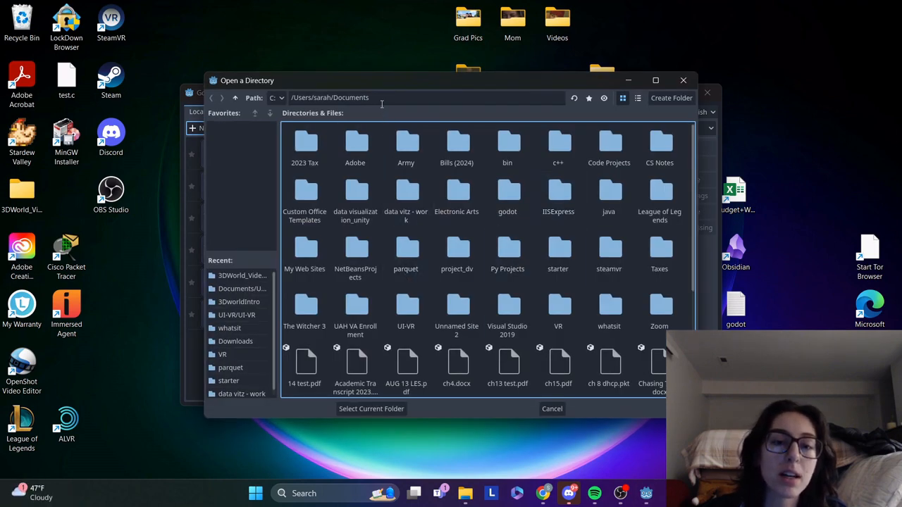
click(381, 103)
key(BackSpace)
key(BackSpace)
key(BackSpace)
key(BackSpace)
key(BackSpace)
key(BackSpace)
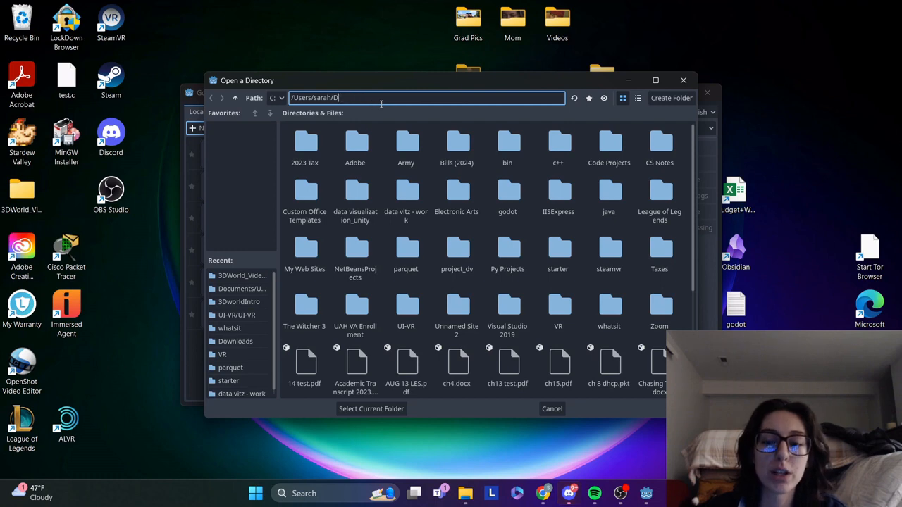
text(e)
text(sktop)
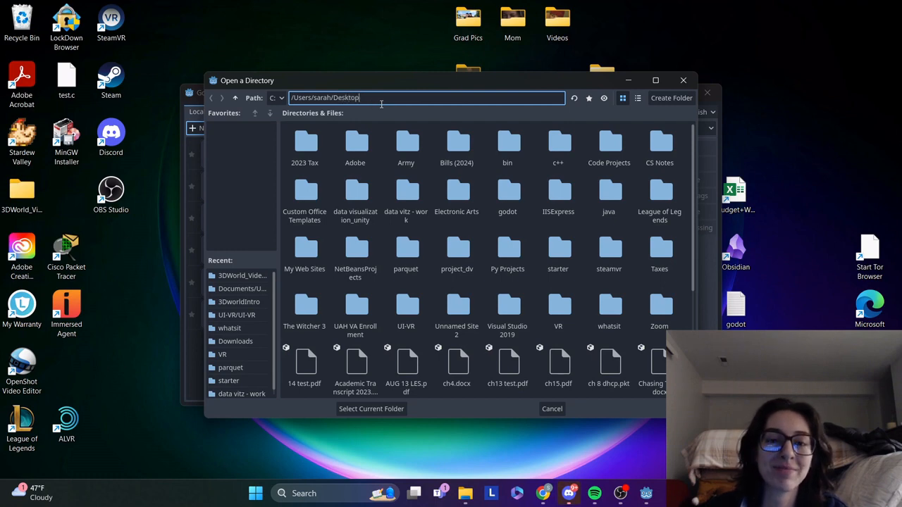
key(Return)
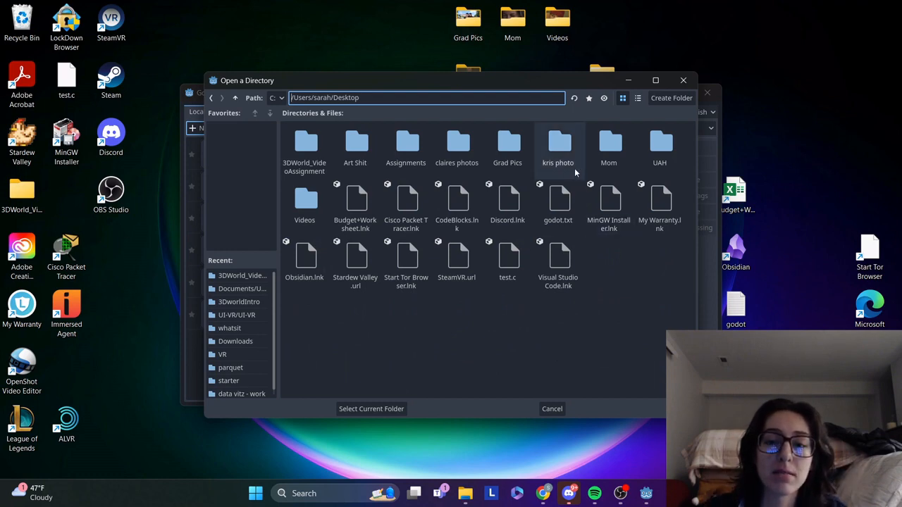
double_click(308, 162)
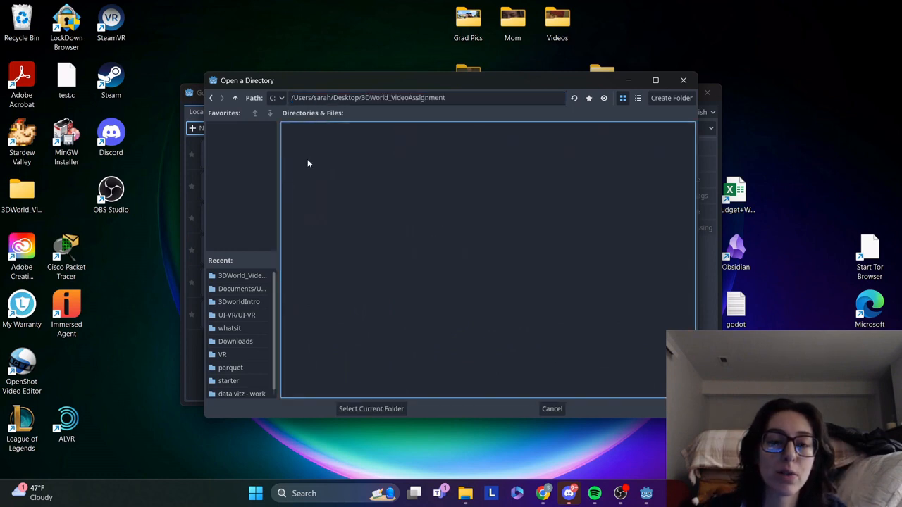
click(373, 408)
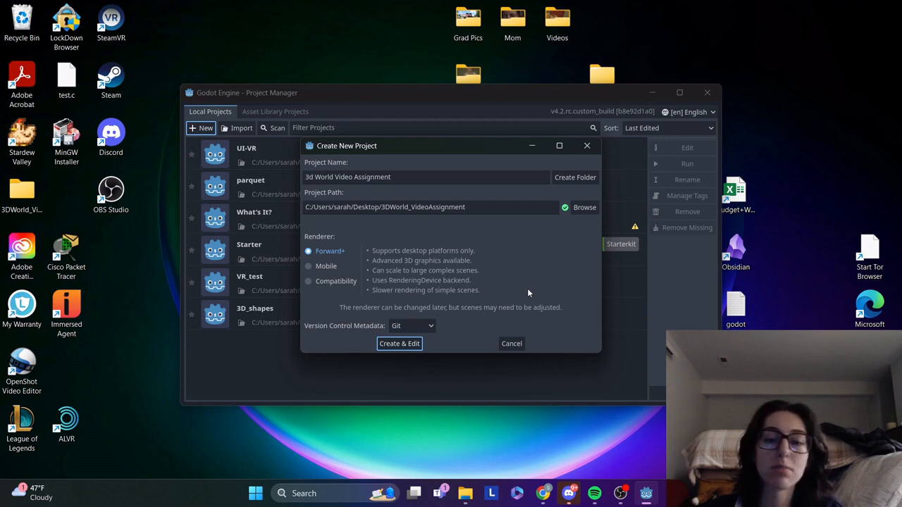
Create the project as "3d World Video Assignment" with the Forward+ renderer and give its first scene a 3D root node
click(406, 344)
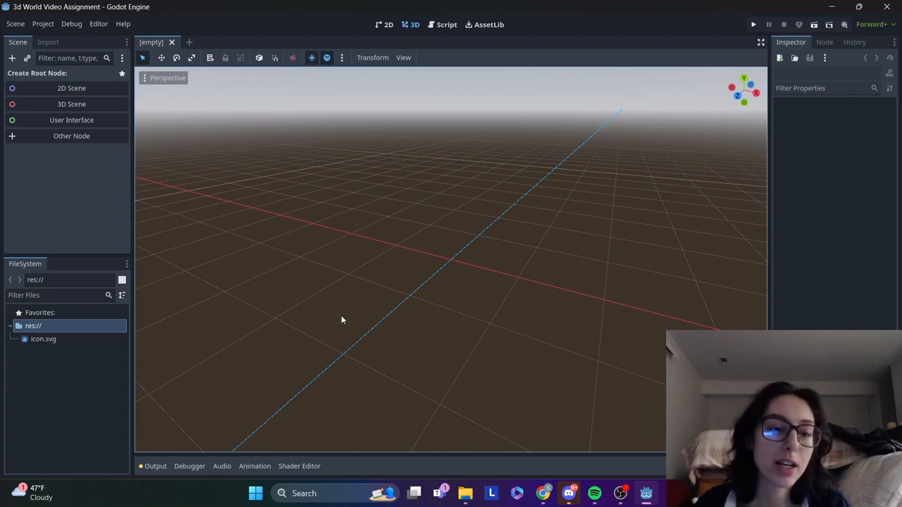
click(25, 104)
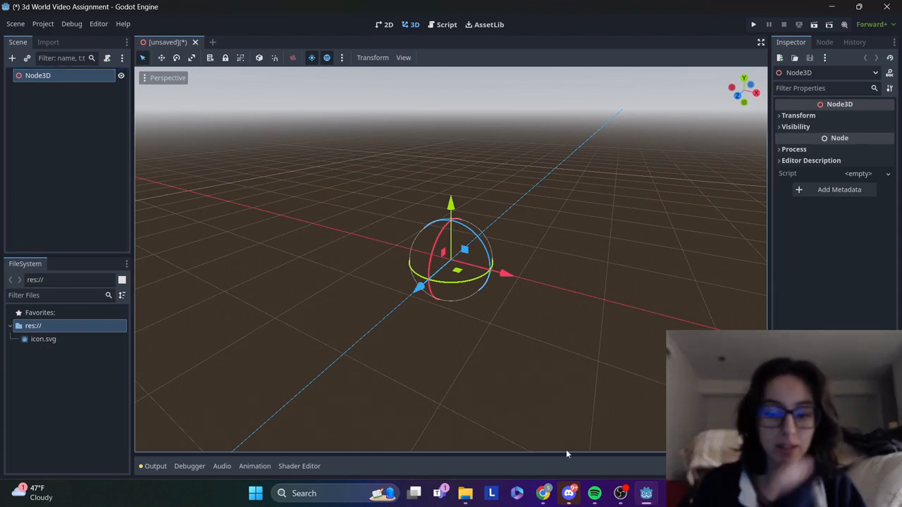
click(620, 494)
click(619, 493)
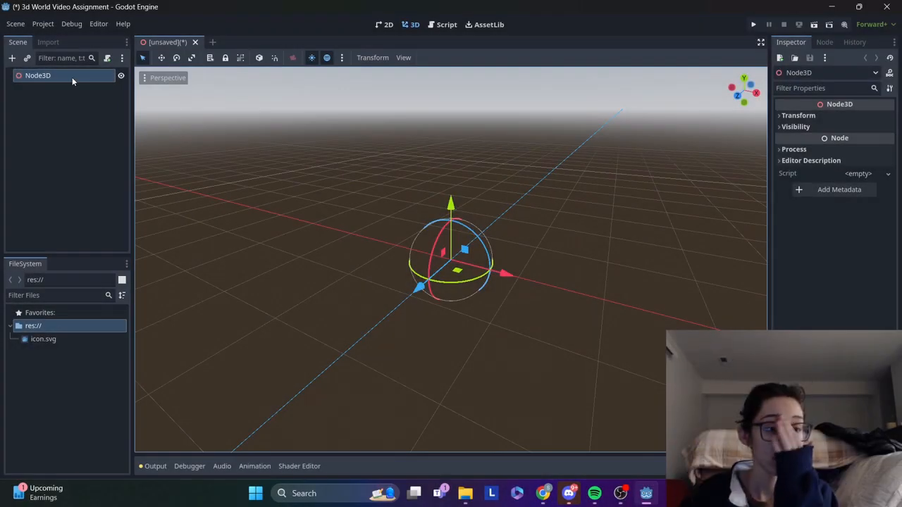
right_click(72, 81)
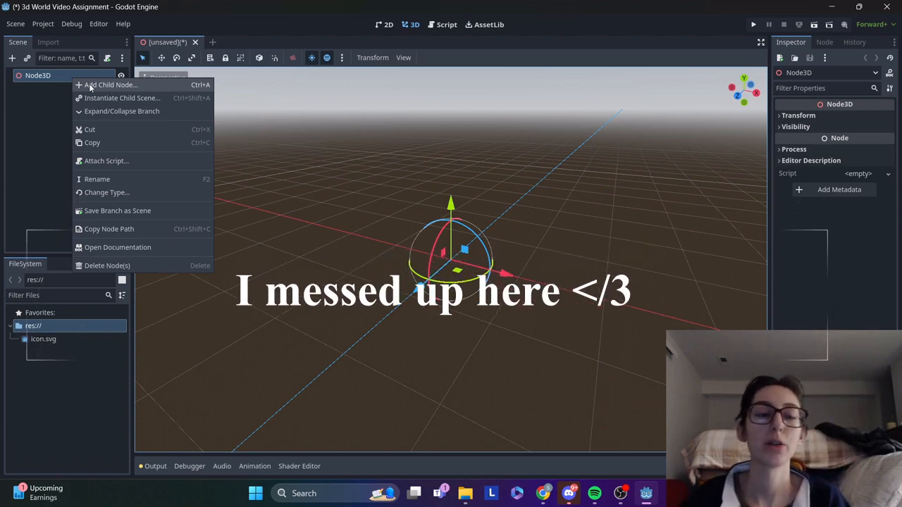
click(90, 86)
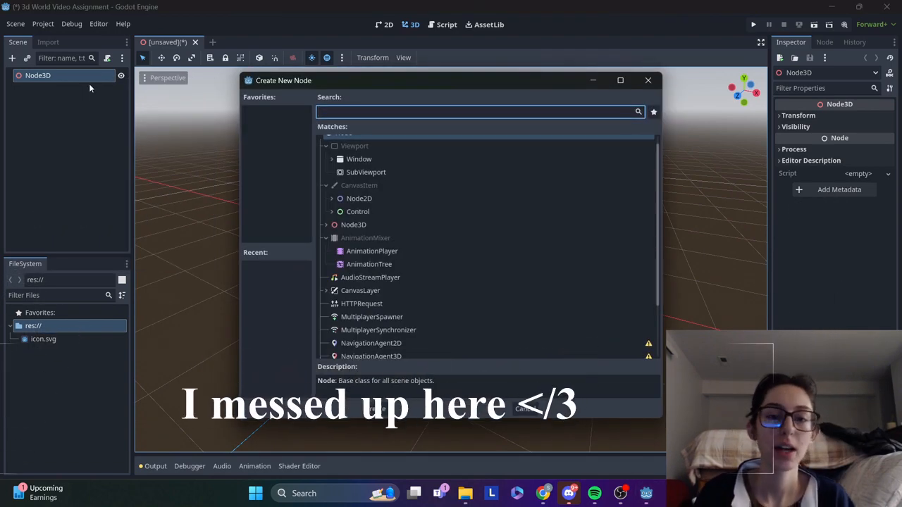
text(cam)
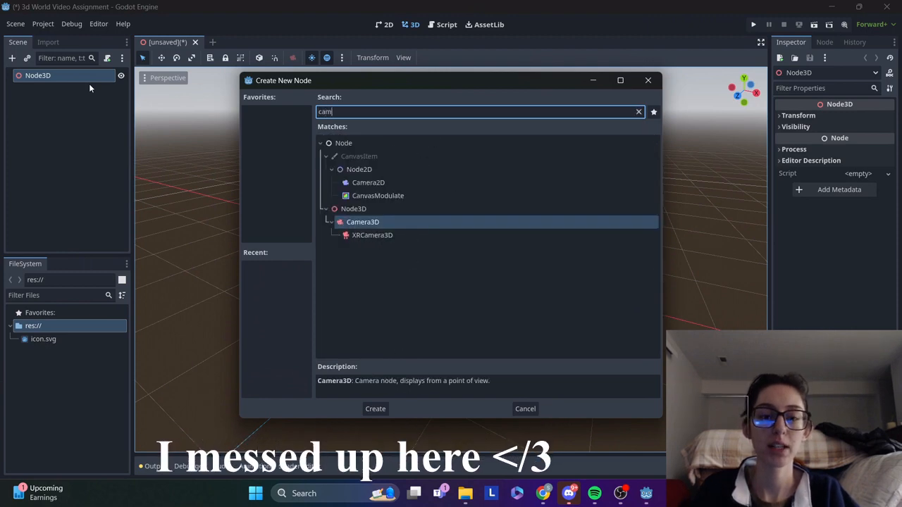
double_click(419, 223)
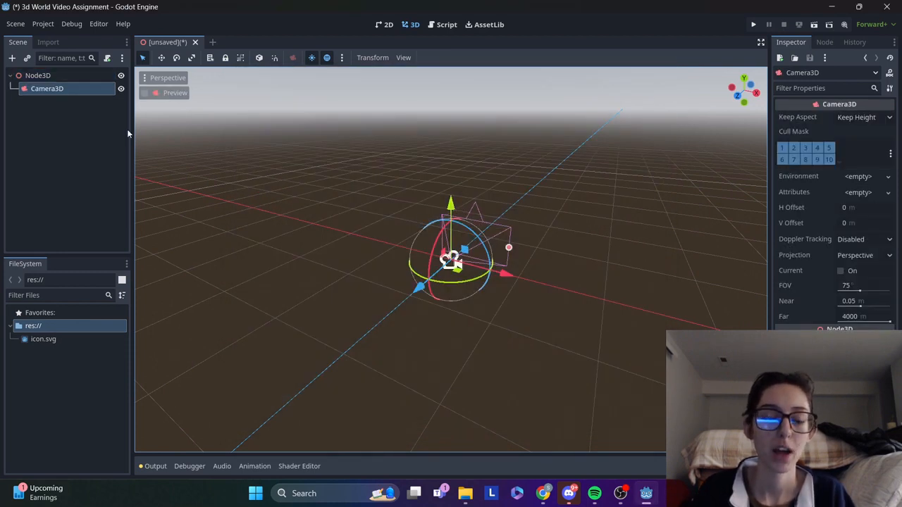
key(Delete)
Add a DirectionalLight3D node as a child of the root Node3D
right_click(63, 76)
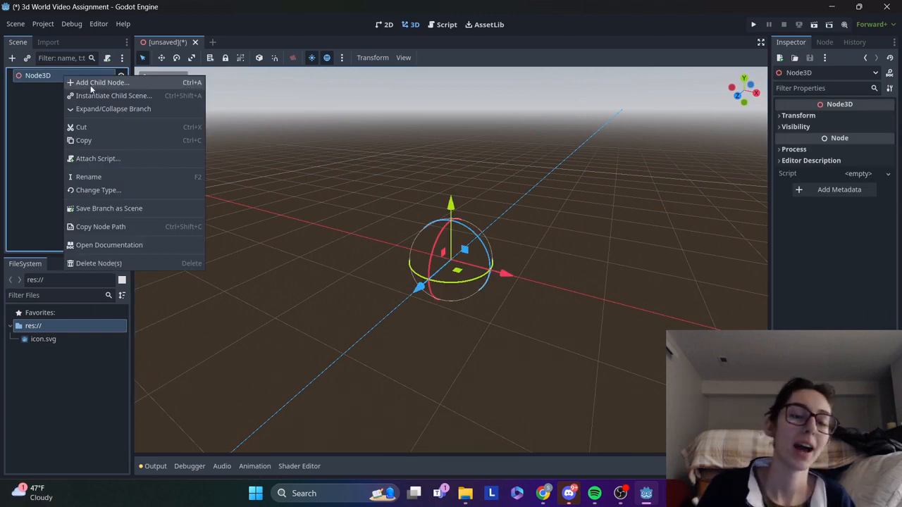
click(90, 85)
key(BackSpace)
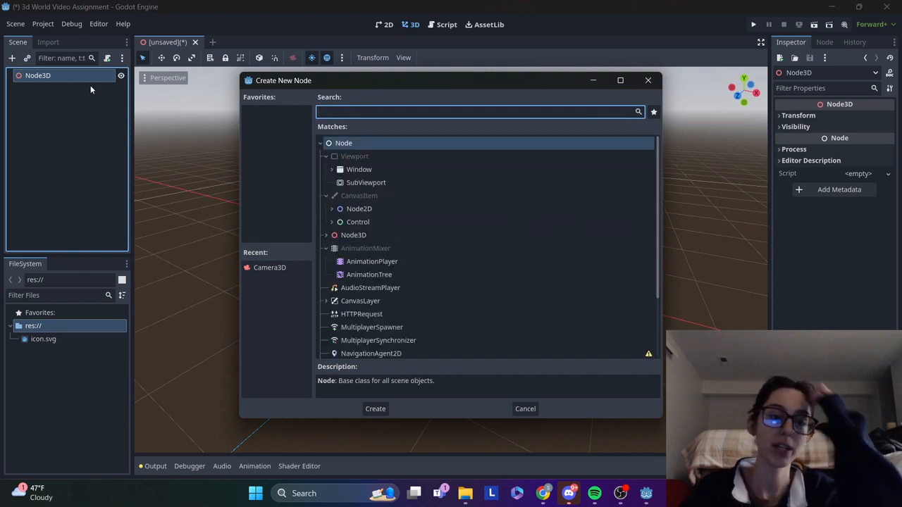
text(direct)
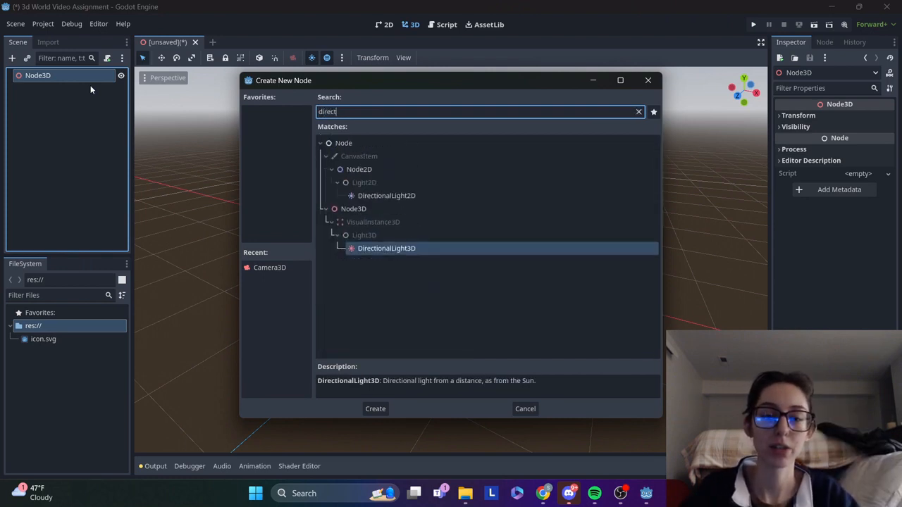
key(Return)
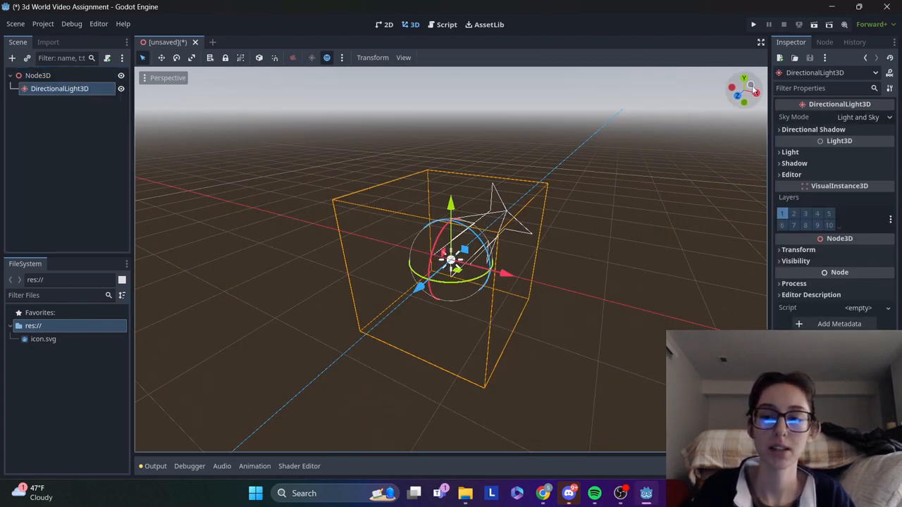
Add a StaticBody3D node as another child of the root Node3D
drag(752, 86, 737, 94)
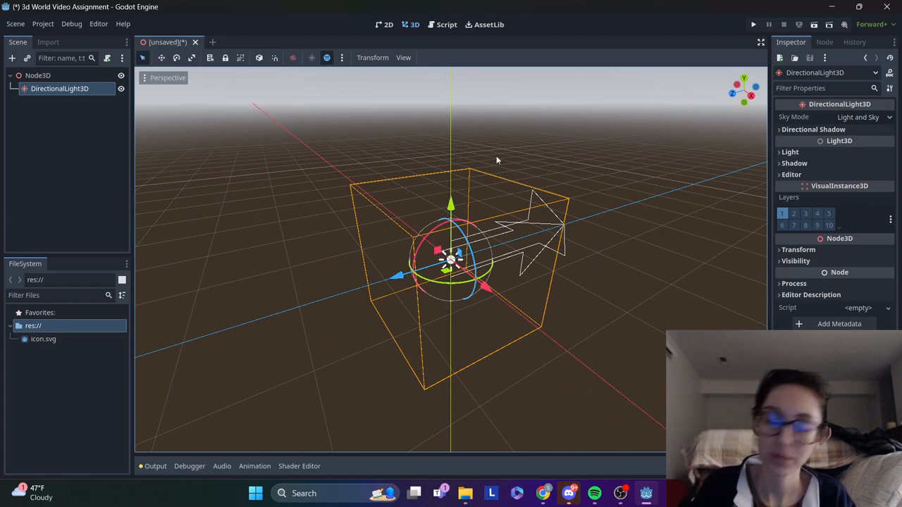
click(35, 79)
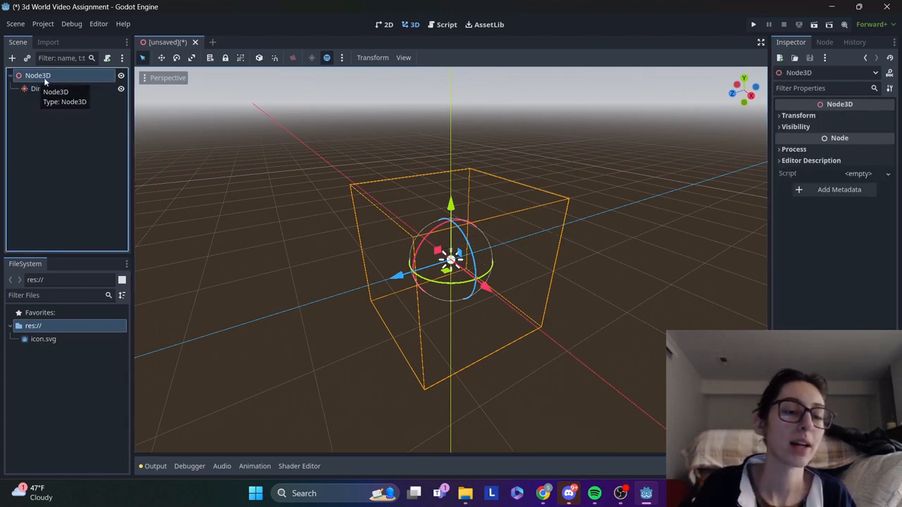
right_click(48, 77)
click(85, 82)
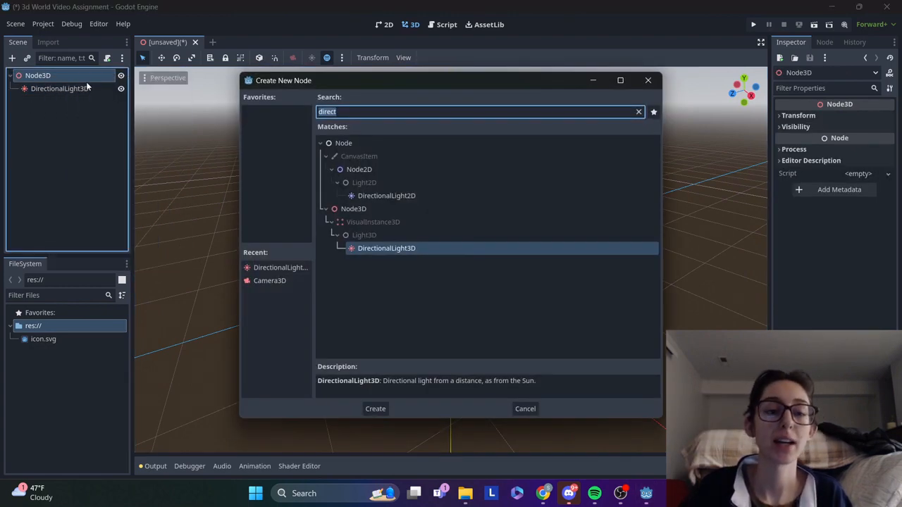
key(BackSpace)
text(stati)
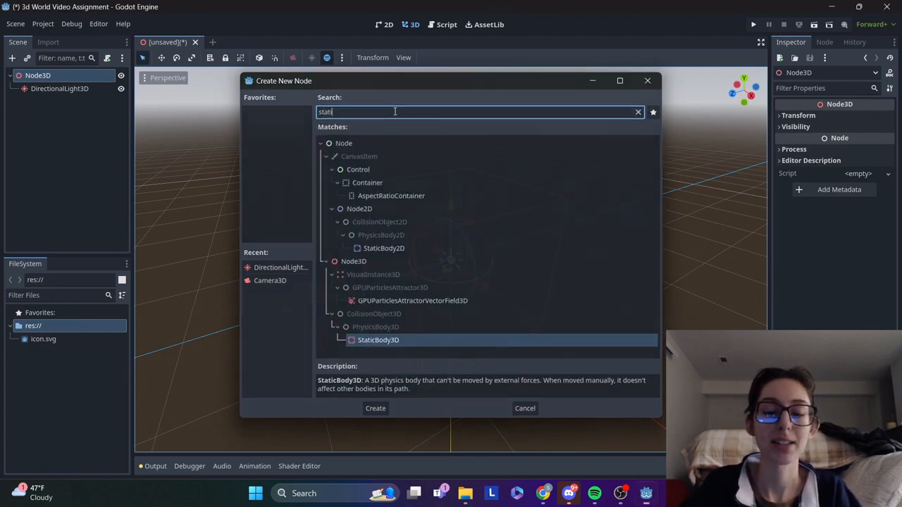
key(Return)
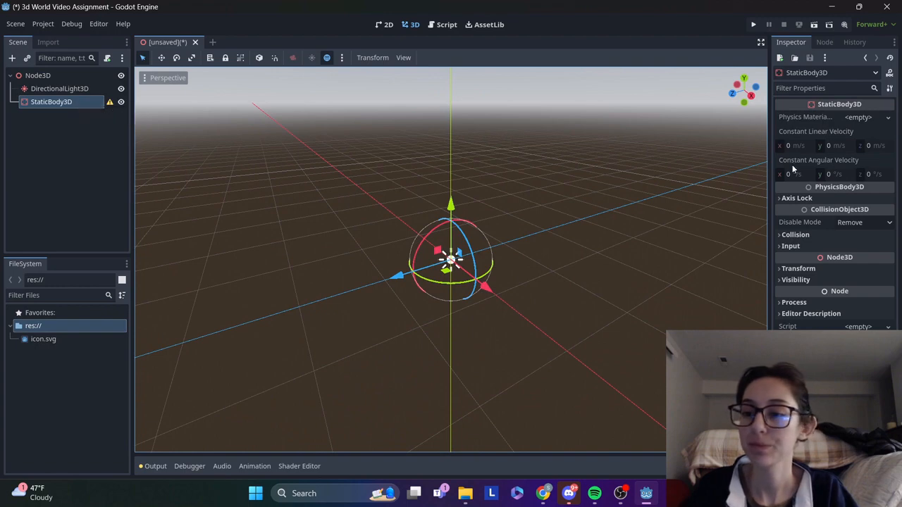
Add a CollisionShape3D child to the StaticBody3D and assign it a new BoxShape3D shape
right_click(41, 103)
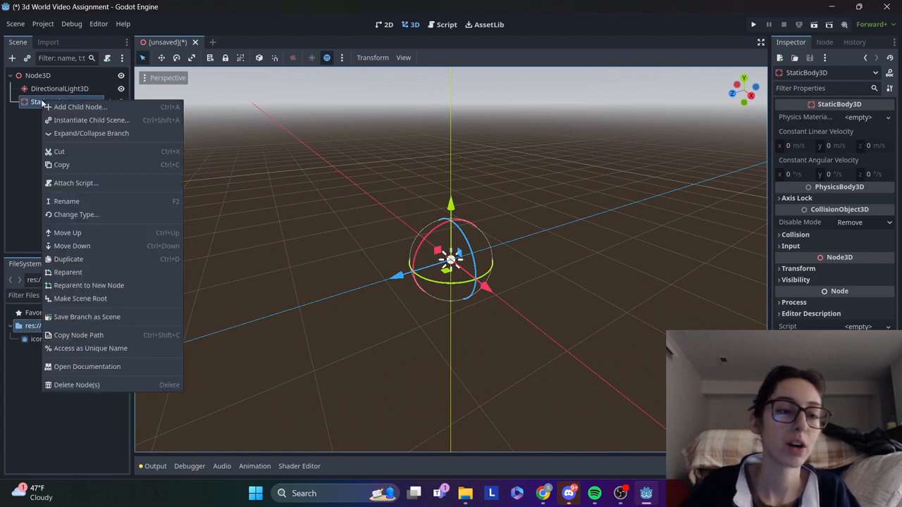
click(67, 107)
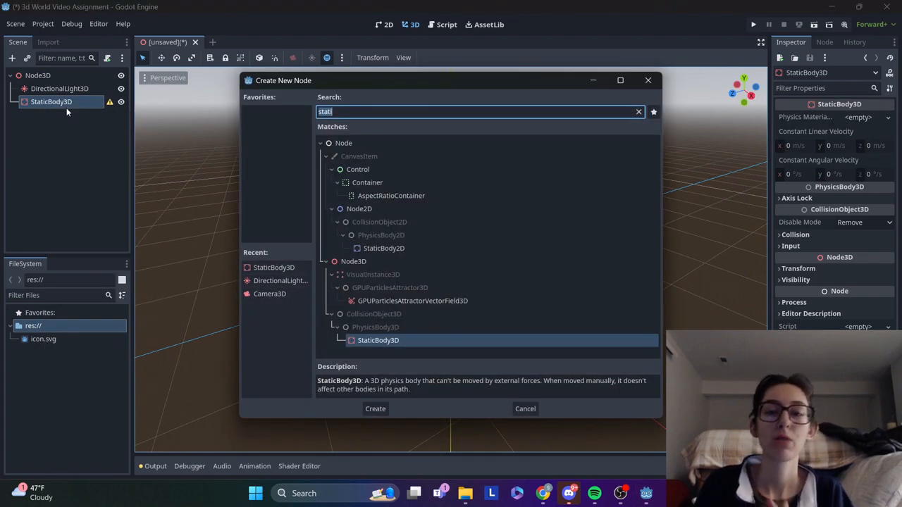
key(BackSpace)
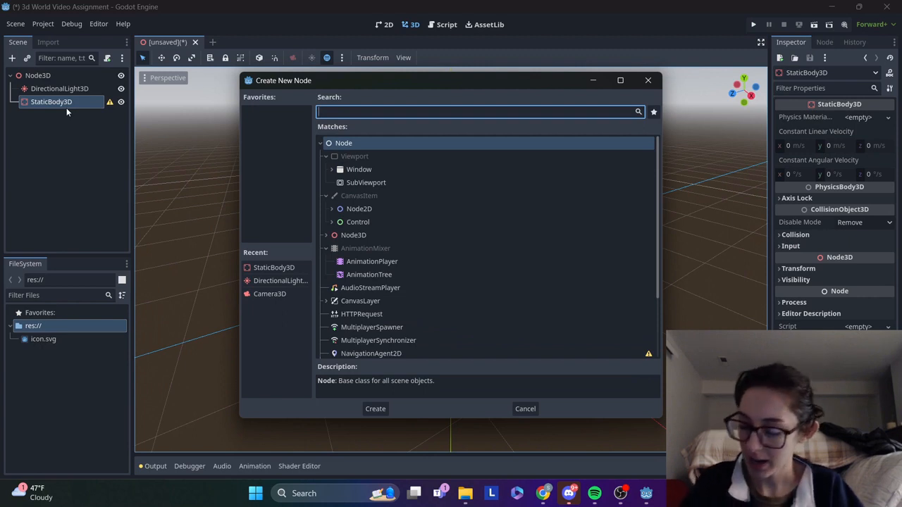
text(coll)
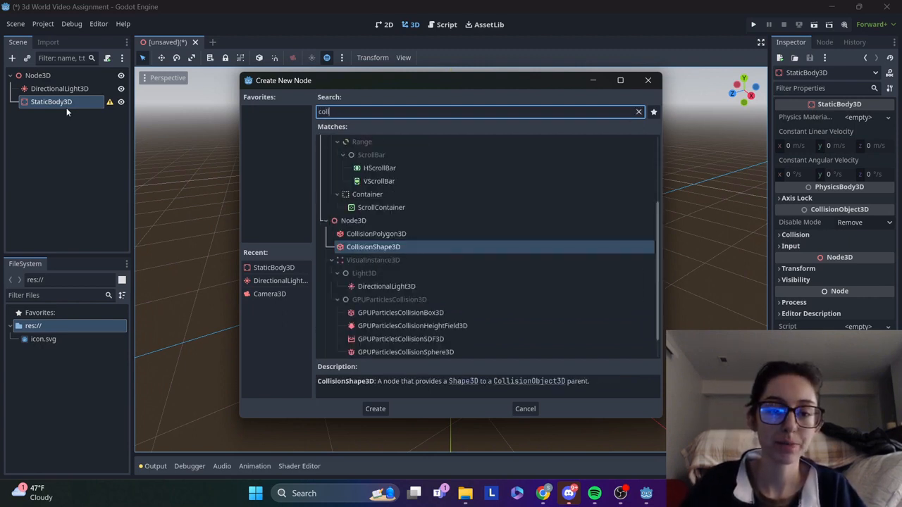
key(Return)
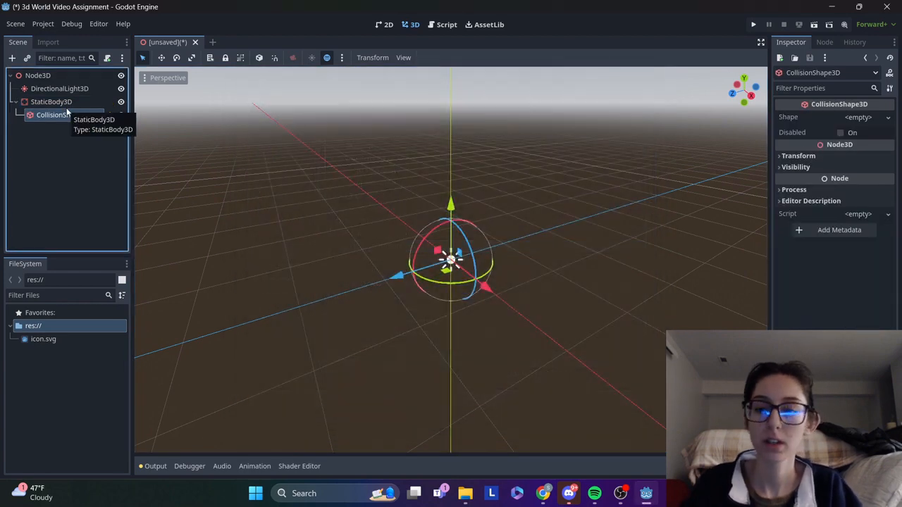
click(886, 117)
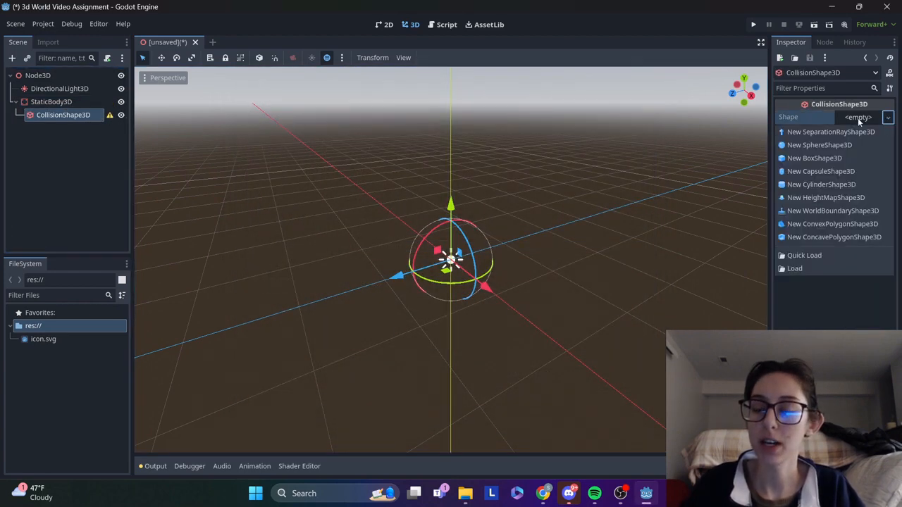
click(860, 159)
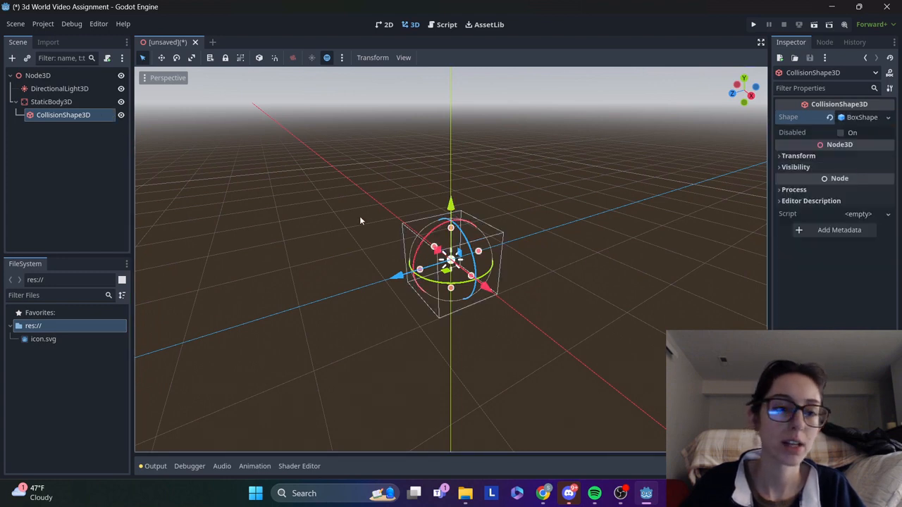
Add a MeshInstance3D child to the StaticBody3D and assign it a new PlaneMesh
click(48, 102)
right_click(48, 102)
click(77, 108)
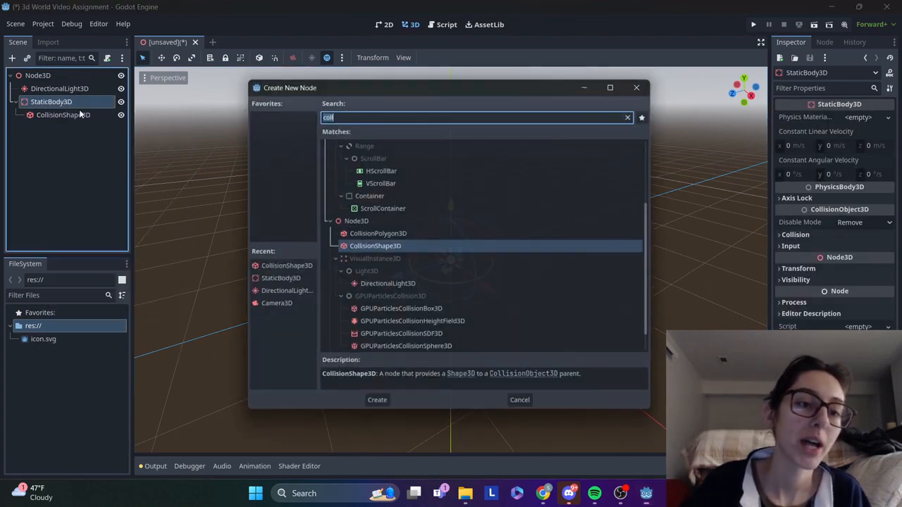
text(mesh)
key(Return)
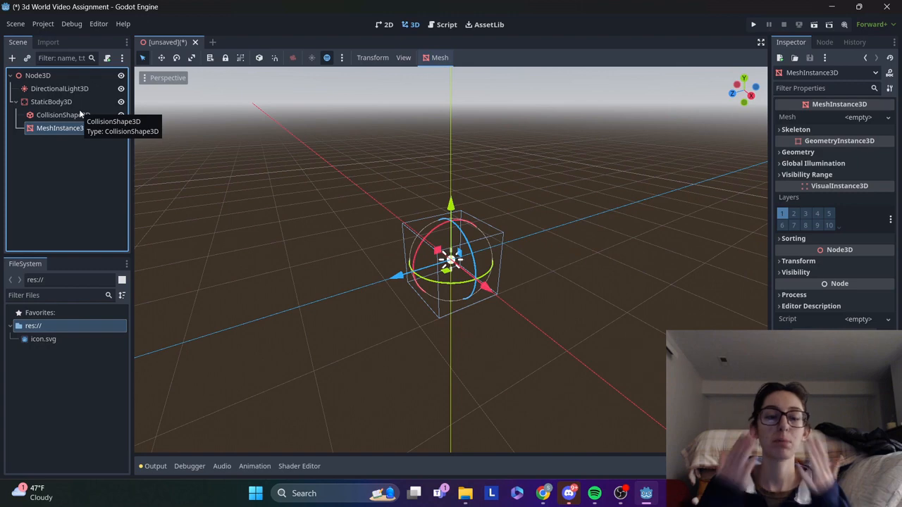
click(859, 119)
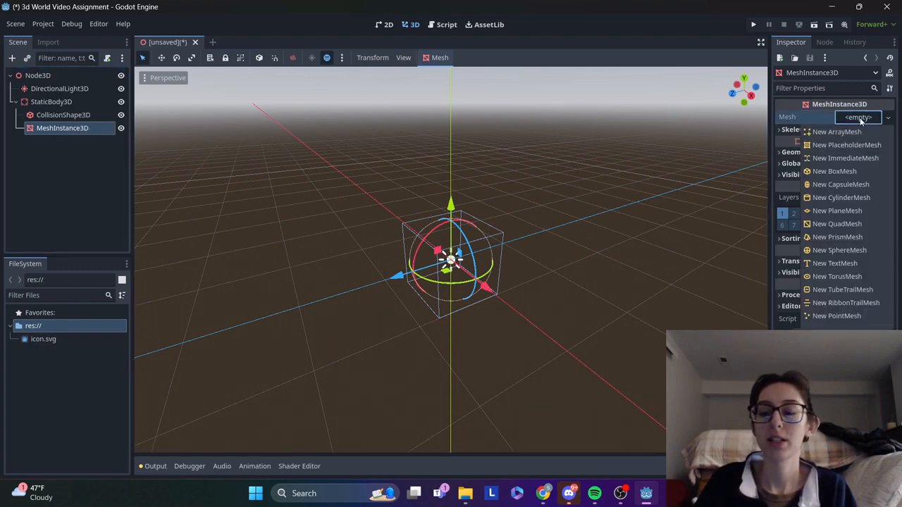
click(854, 211)
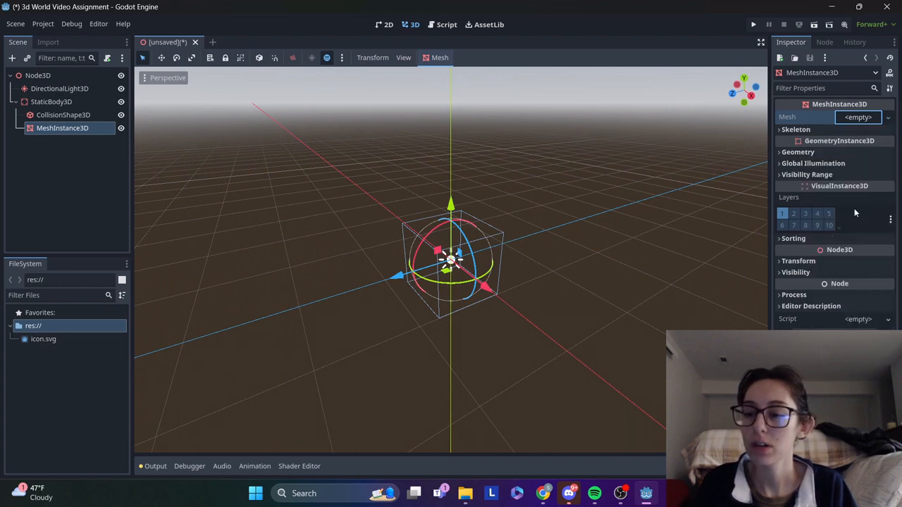
Set the plane mesh's size to 10 m in x and 10 m in y
click(854, 127)
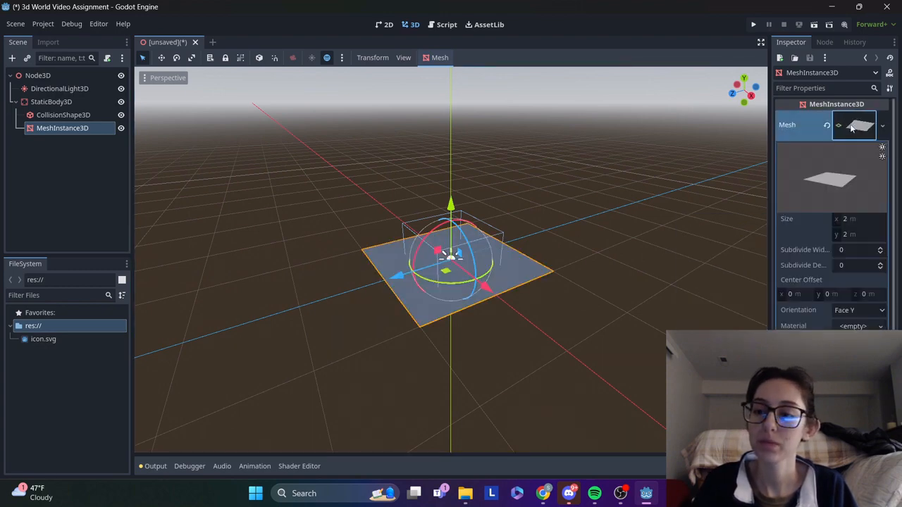
click(849, 220)
text(10)
key(Return)
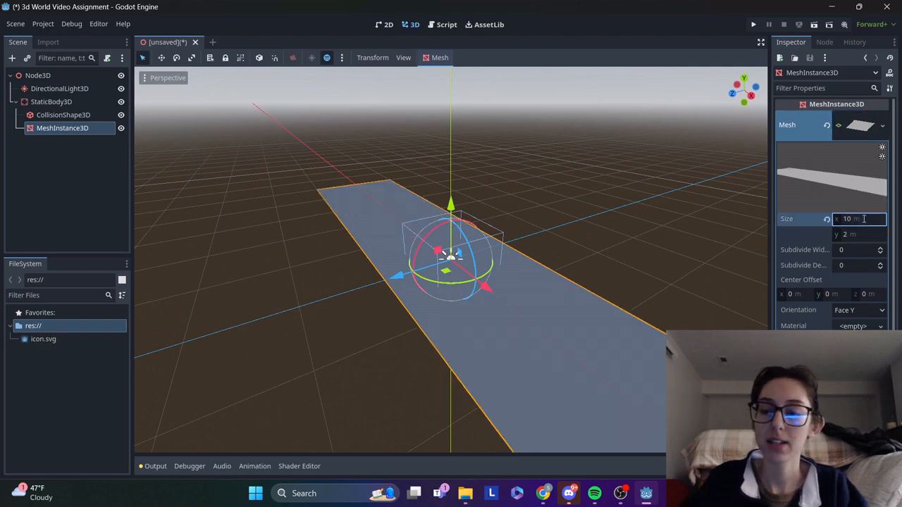
click(863, 232)
text(10)
key(Return)
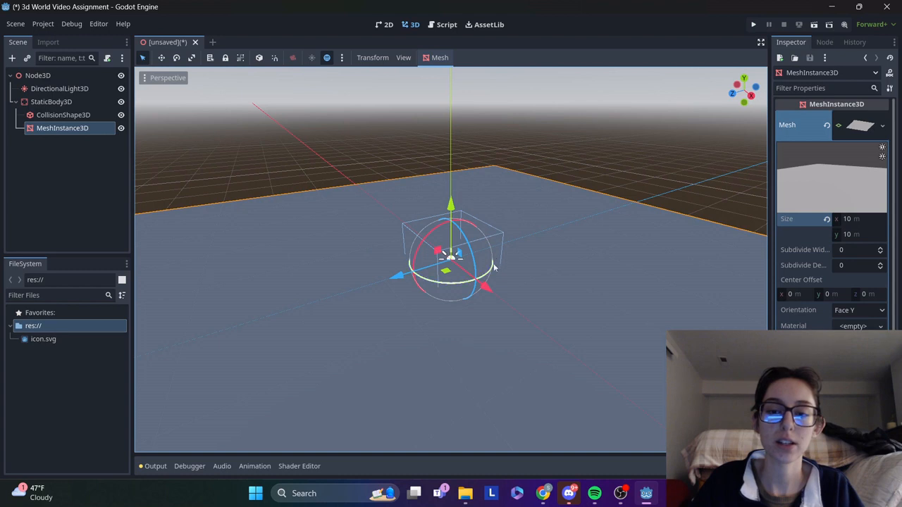
Stretch the box collision shape over the whole plane, to about 9.91 m along X and 9.97 m along Z
scroll(584, 189, down, 3)
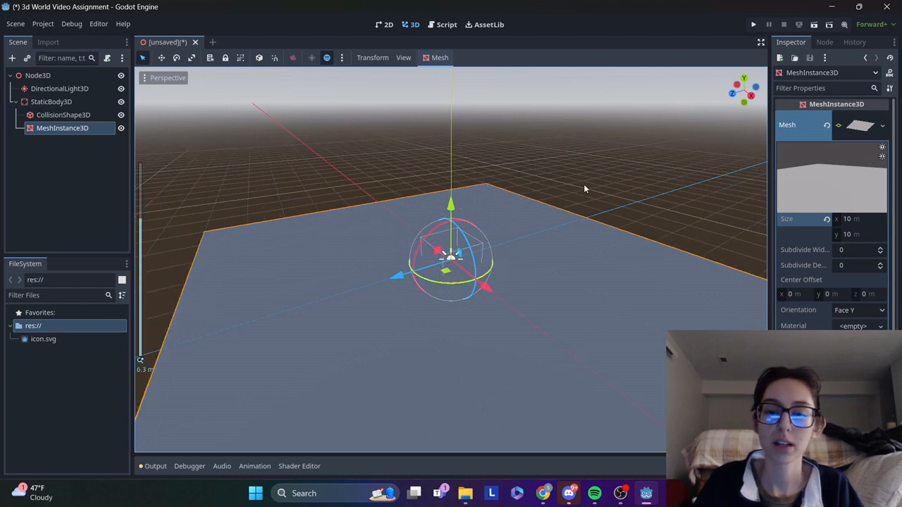
click(80, 115)
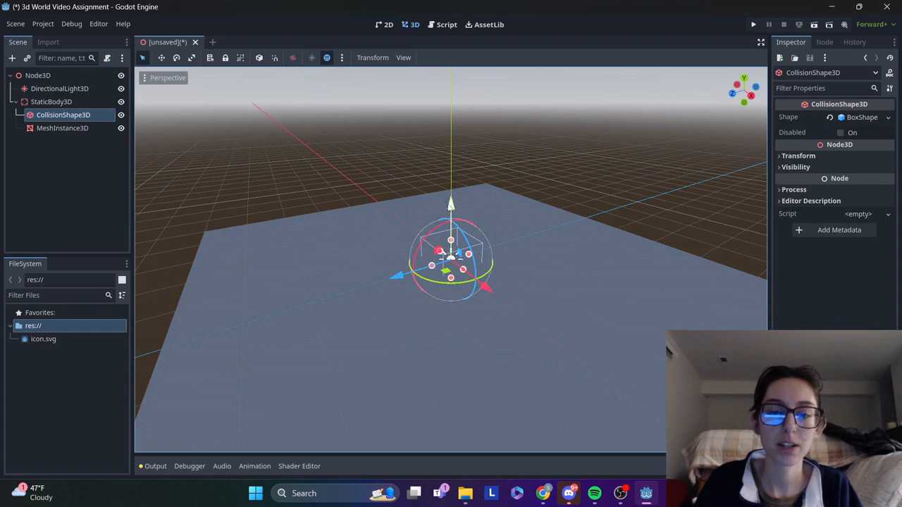
mouse_move(738, 91)
mouse_down()
mouse_move(782, 76)
mouse_move(737, 89)
mouse_up()
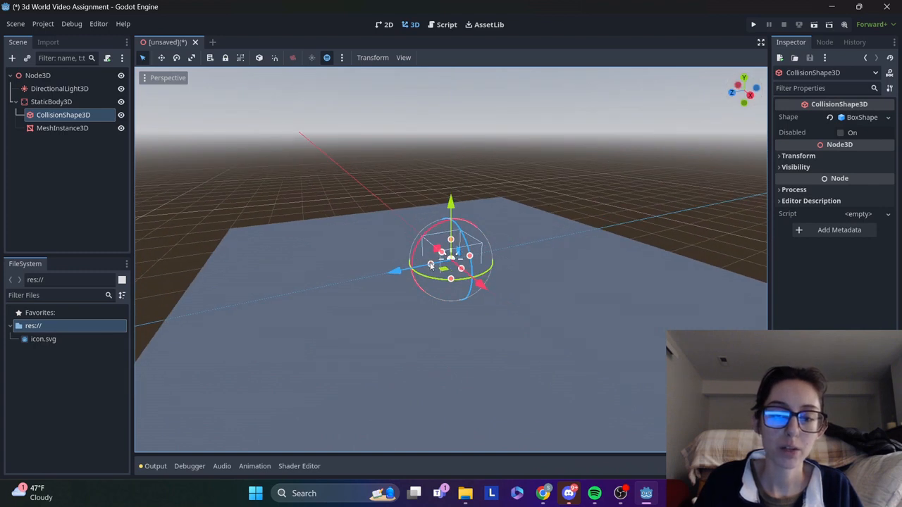
drag(431, 264, 167, 320)
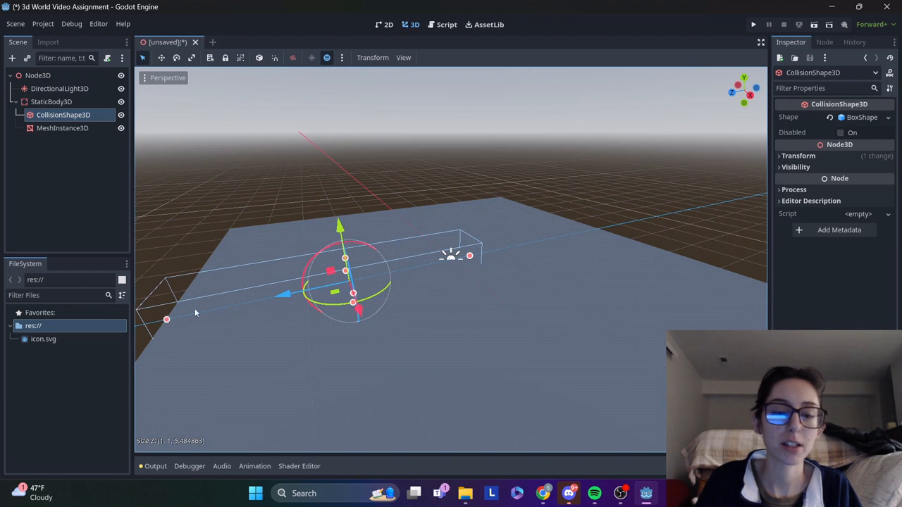
drag(468, 259, 598, 229)
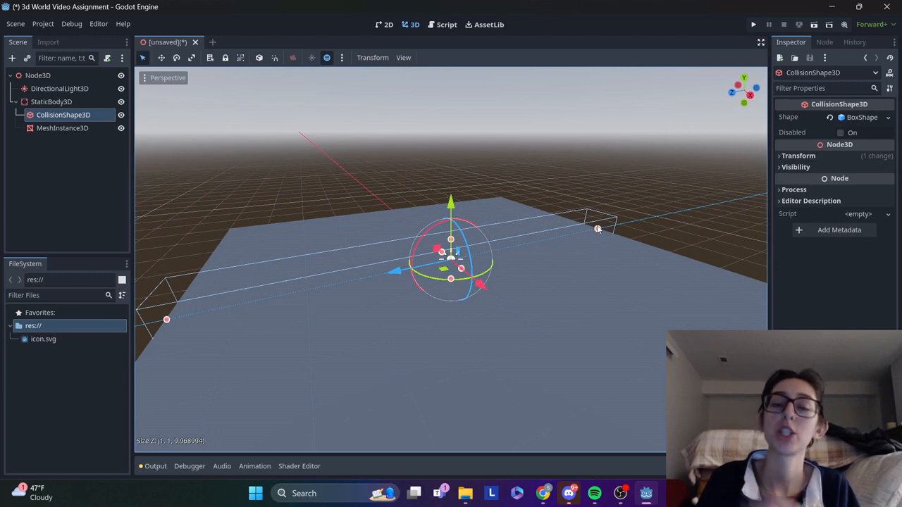
drag(444, 257, 385, 221)
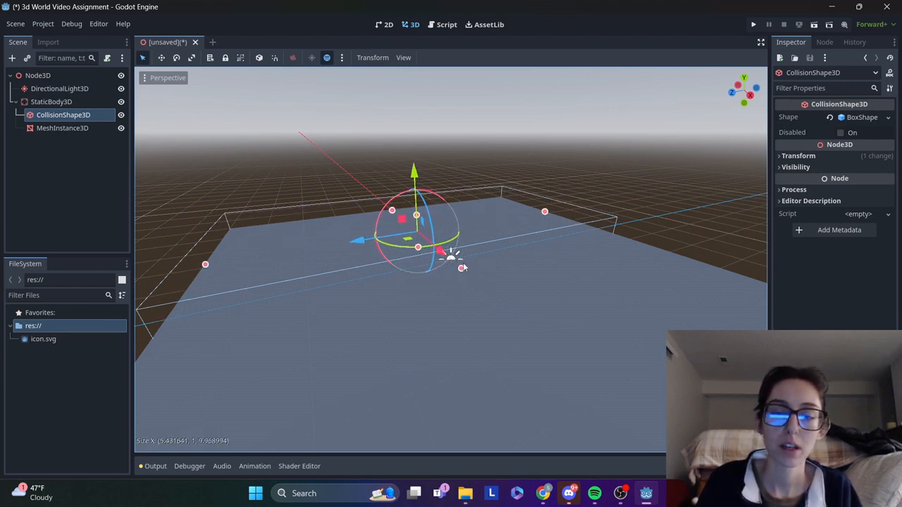
drag(461, 267, 721, 473)
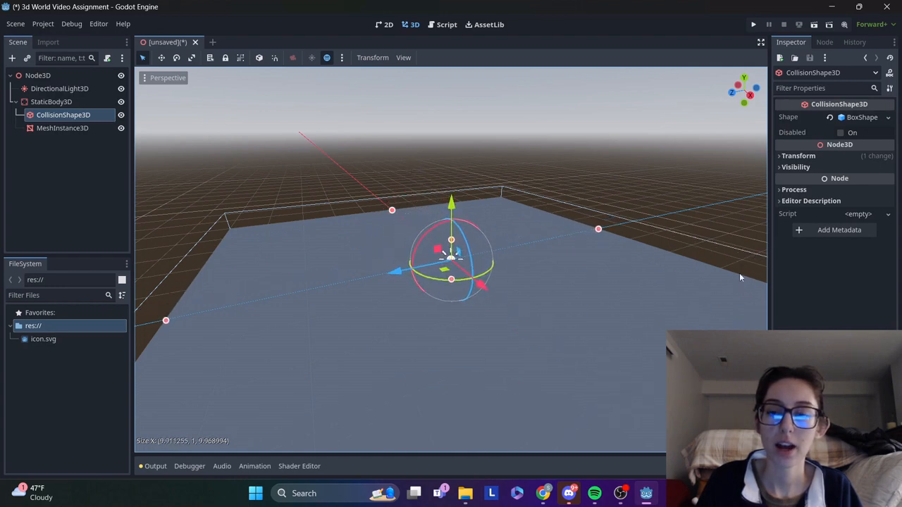
Flatten the box collision shape around the plane to a height of about 0.12 m
drag(741, 103, 739, 58)
scroll(529, 265, down, 5)
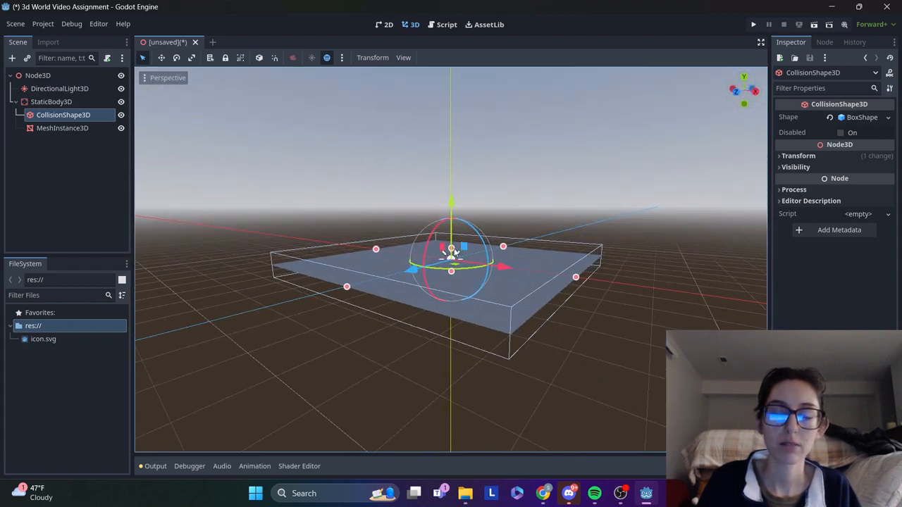
drag(451, 249, 452, 263)
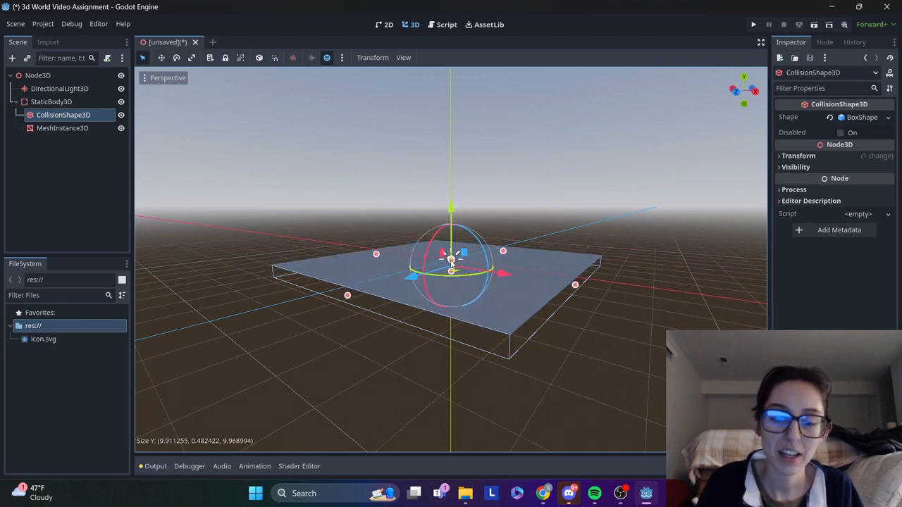
drag(452, 262, 452, 258)
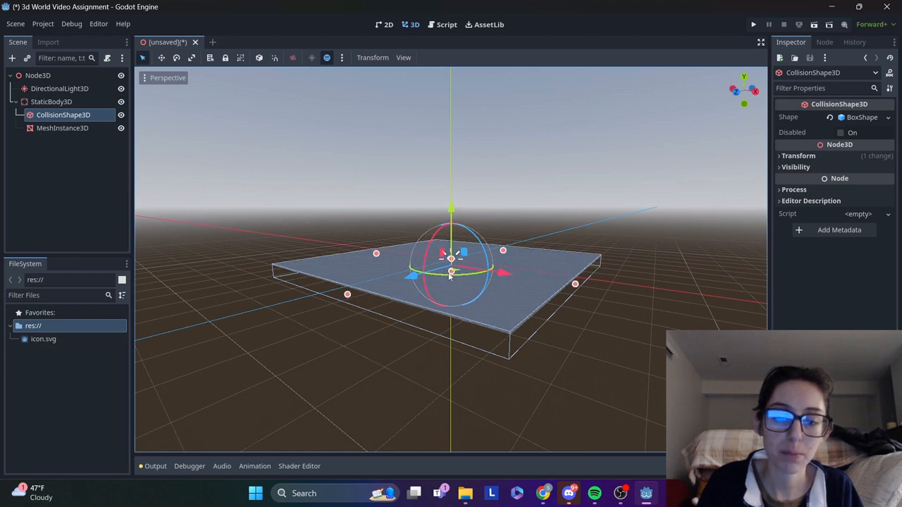
drag(449, 274, 449, 263)
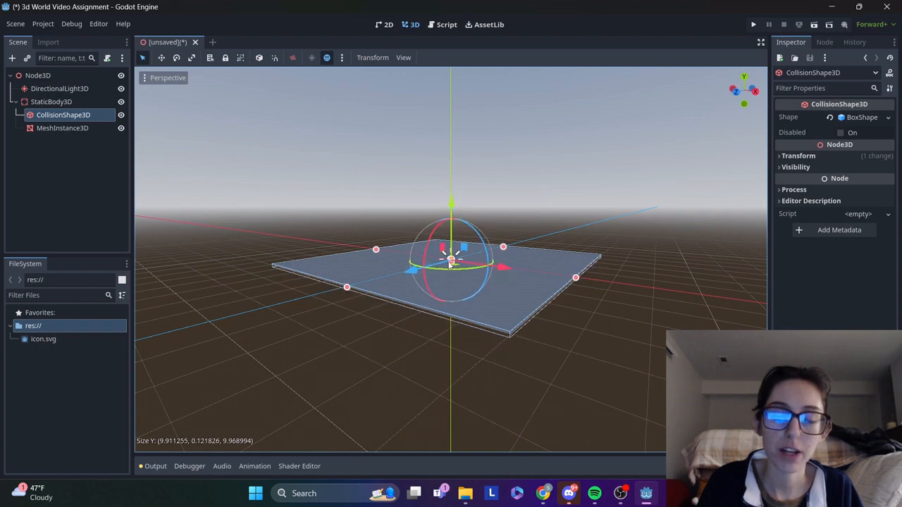
scroll(597, 240, down, 3)
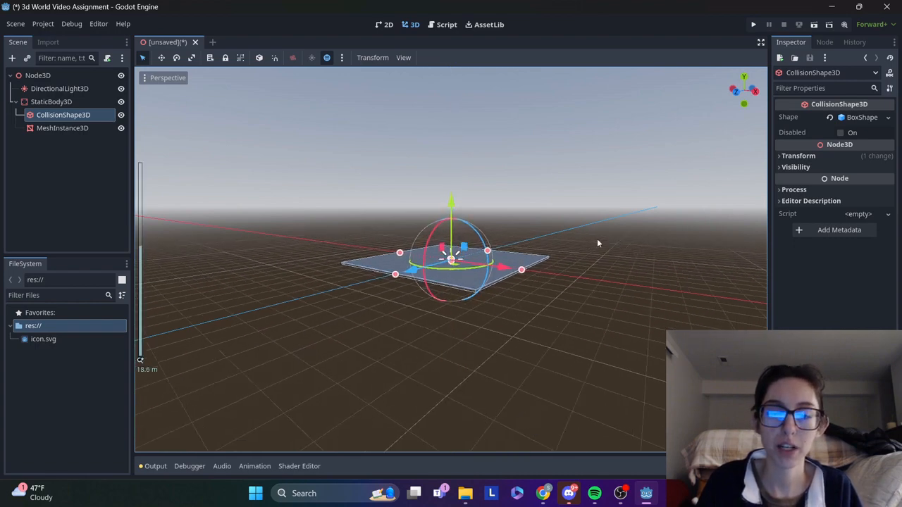
scroll(598, 243, up, 5)
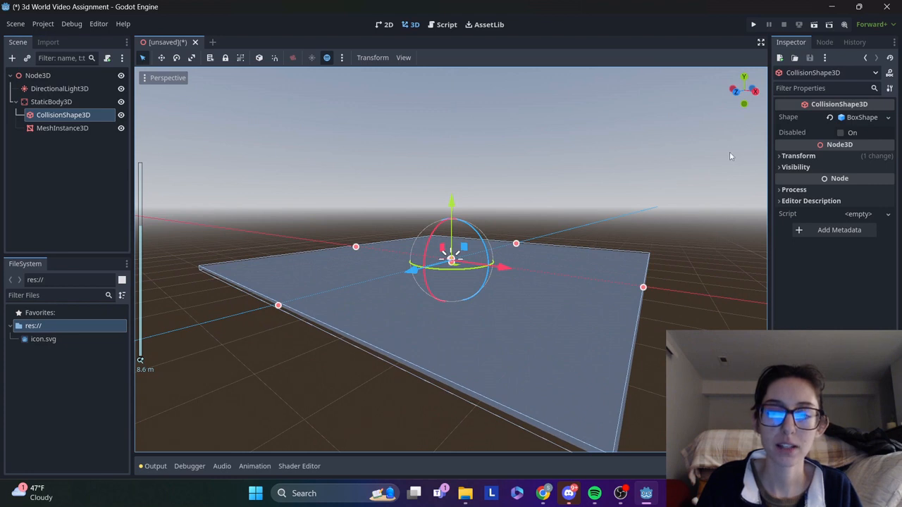
drag(743, 106, 744, 100)
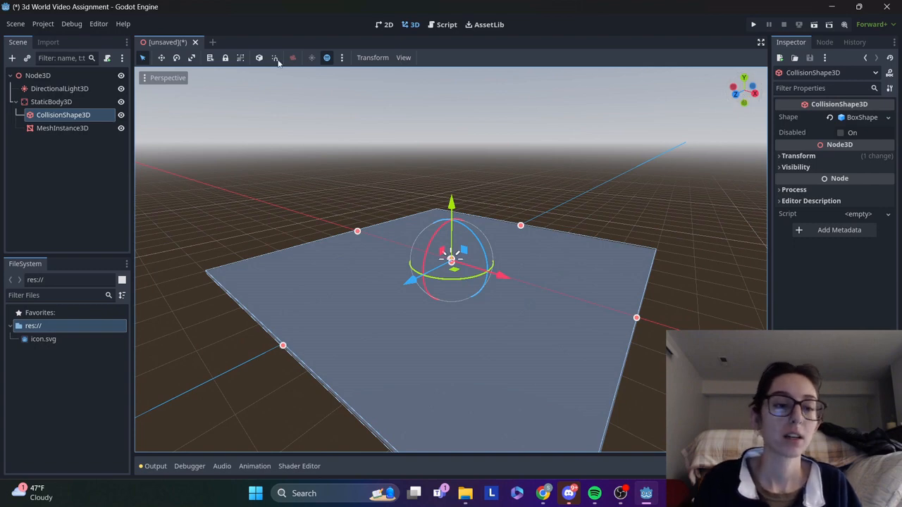
Save the scene as world.tscn in the project's root folder
key(ctrl+s)
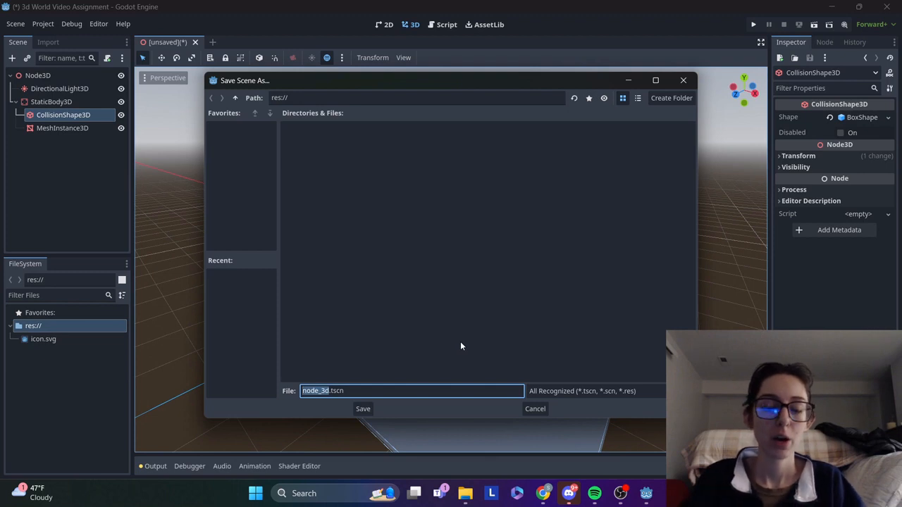
text(world)
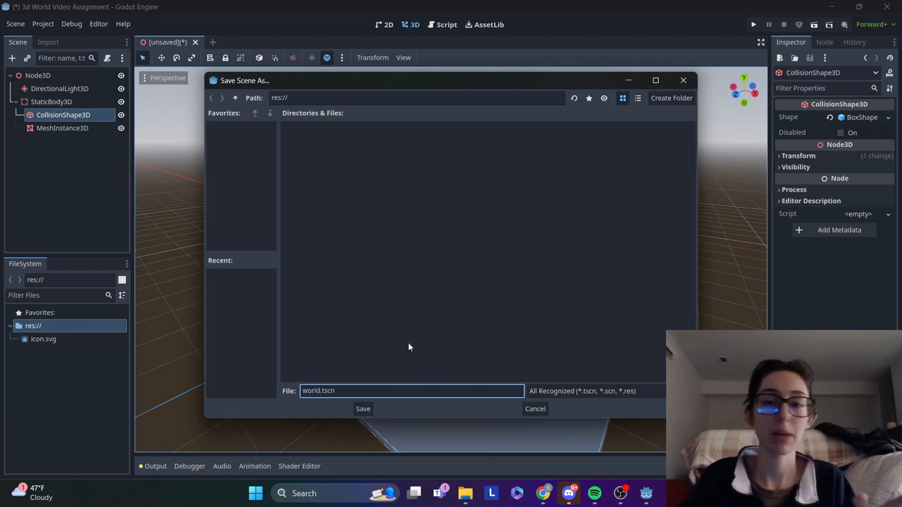
click(368, 409)
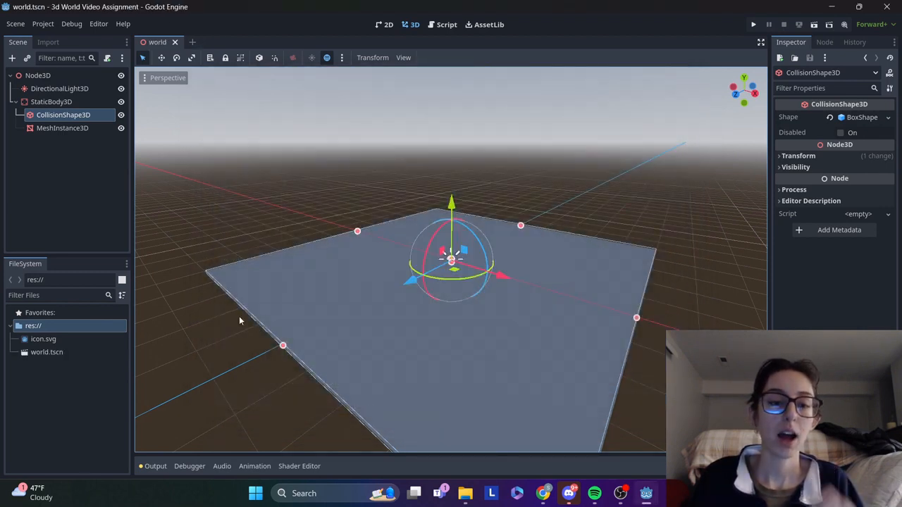
click(15, 25)
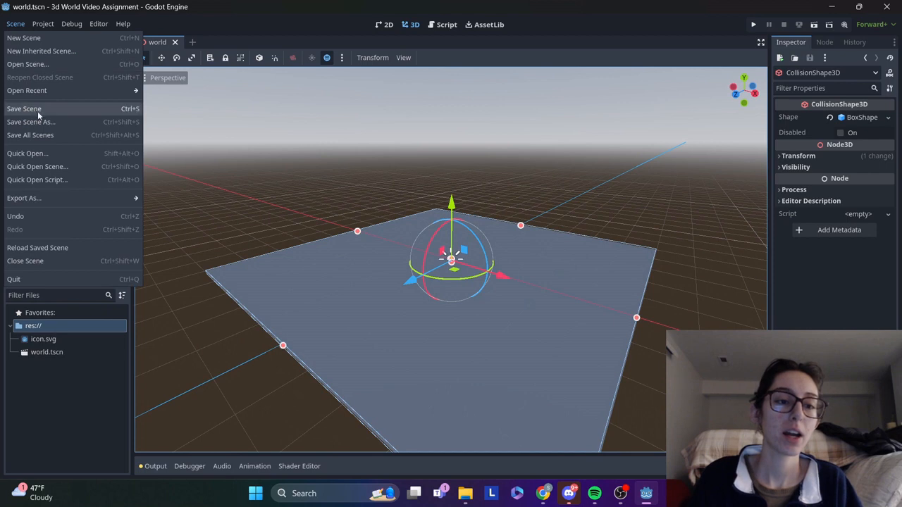
click(104, 394)
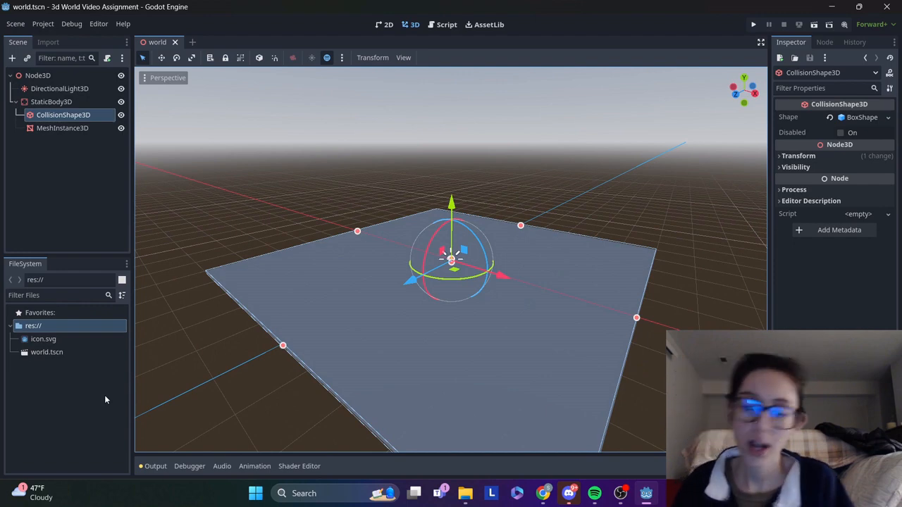
Raise the DirectionalLight3D well above the plane and rotate it so that it shines straight down
click(55, 89)
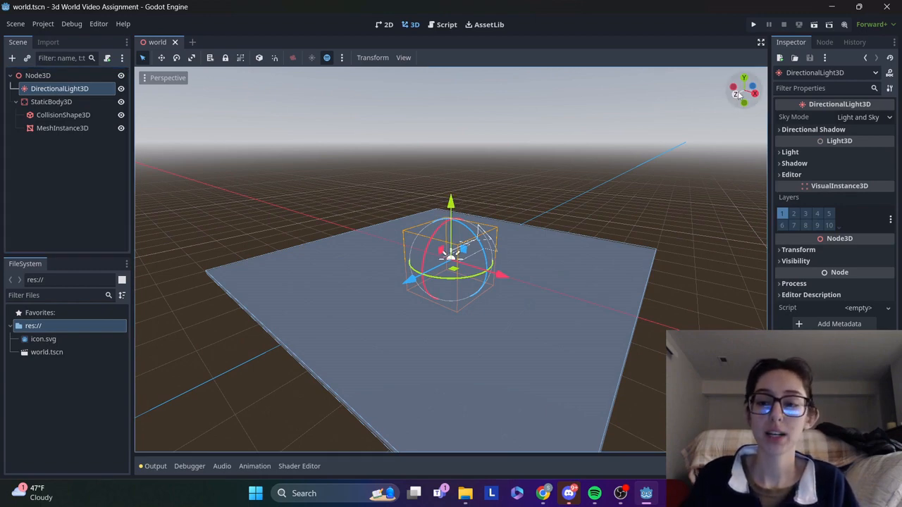
drag(743, 90, 709, 102)
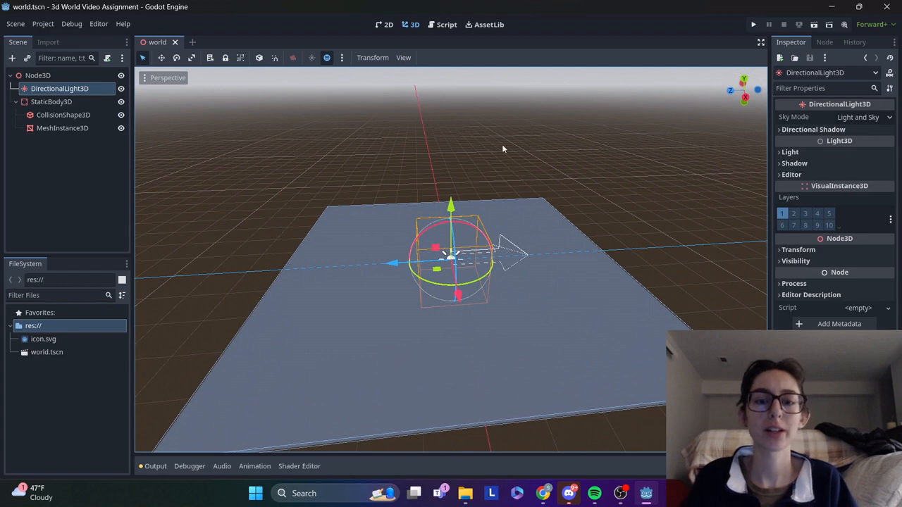
drag(458, 204, 464, 135)
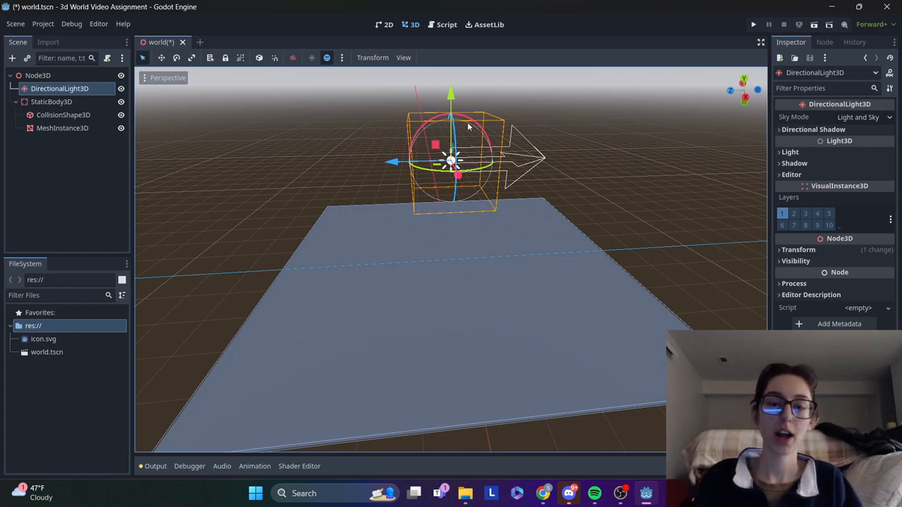
drag(468, 127, 530, 157)
right_click(530, 157)
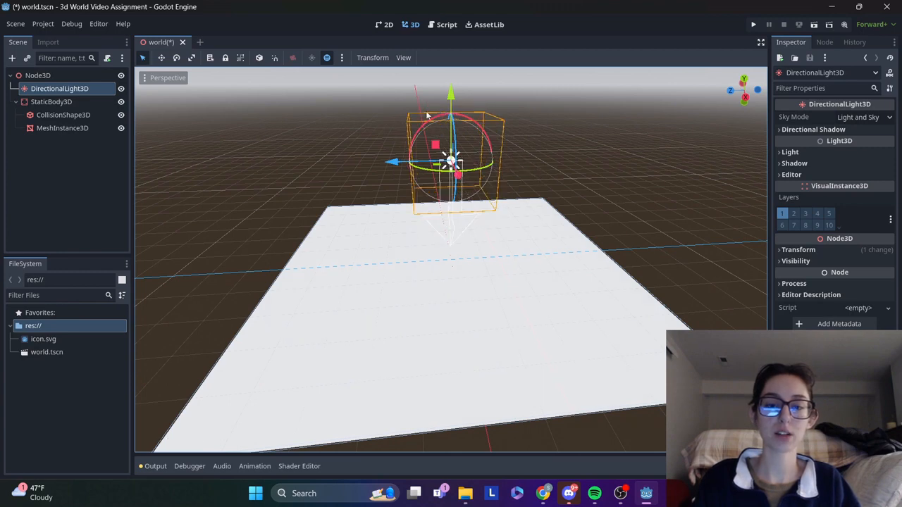
drag(451, 97, 455, 47)
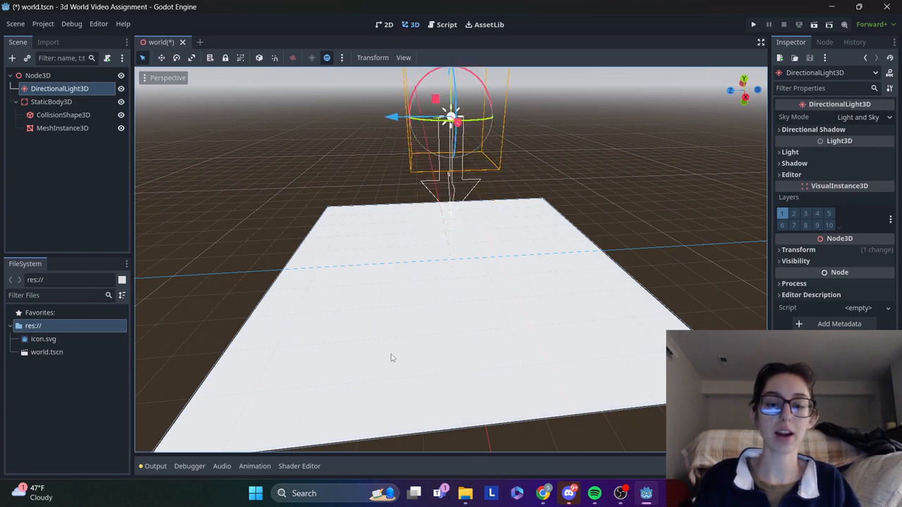
scroll(734, 243, down, 3)
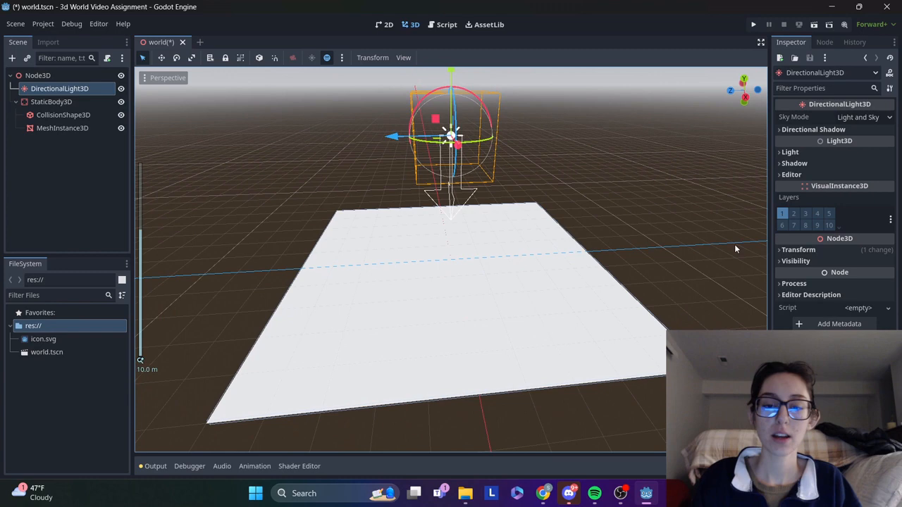
Assign a new StandardMaterial3D to the floor plane's mesh
click(405, 292)
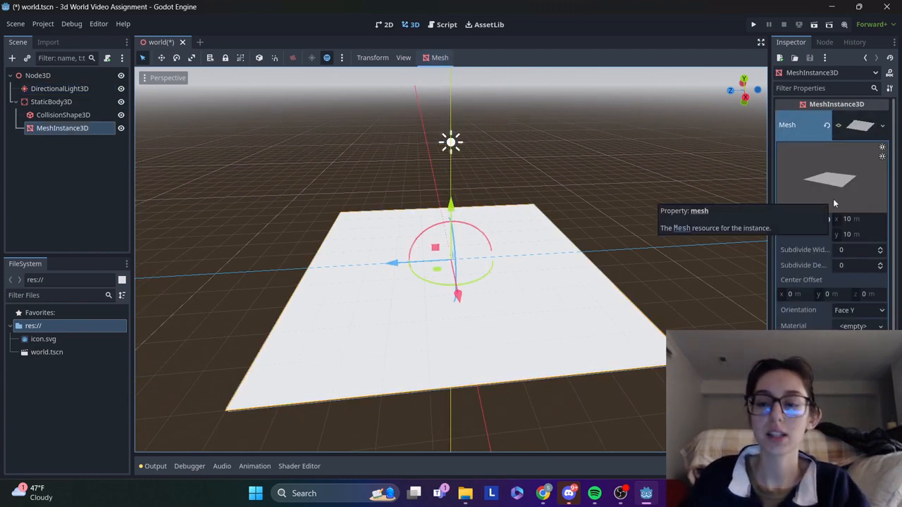
scroll(834, 203, down, 5)
scroll(833, 201, down, 3)
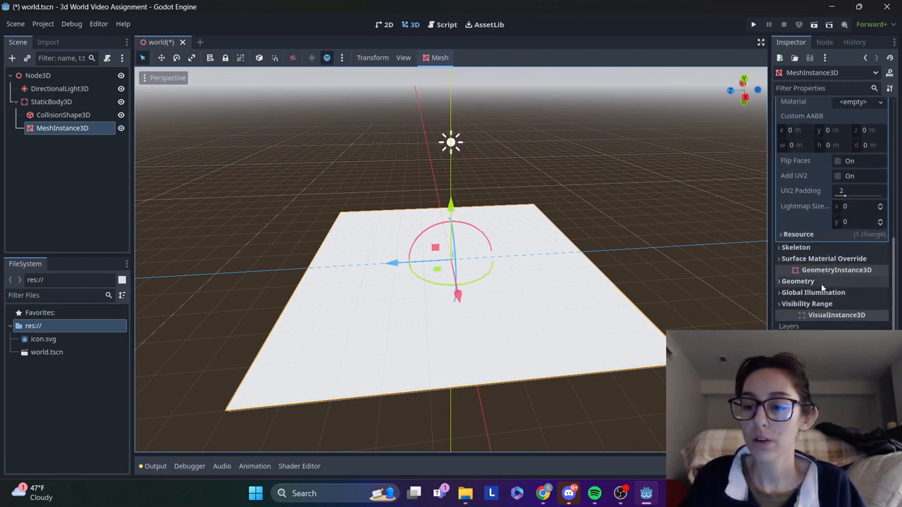
scroll(823, 261, up, 4)
scroll(823, 259, up, 1)
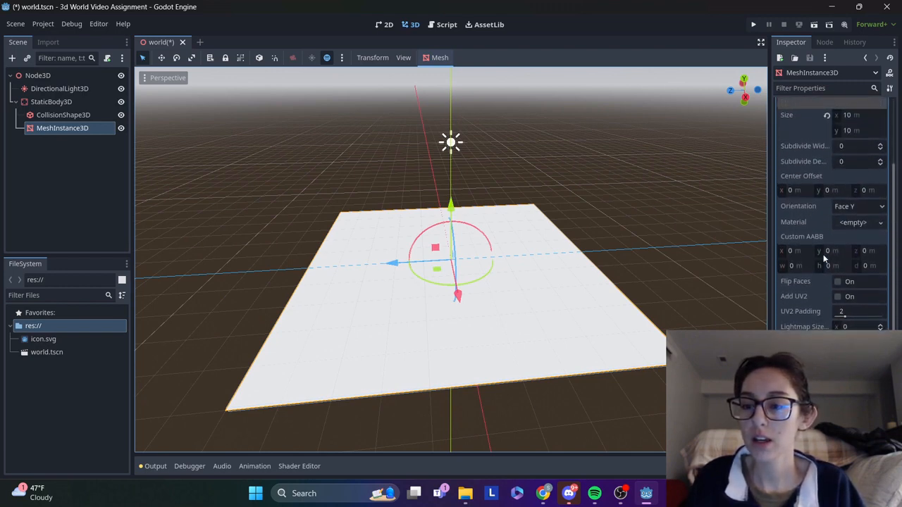
click(862, 223)
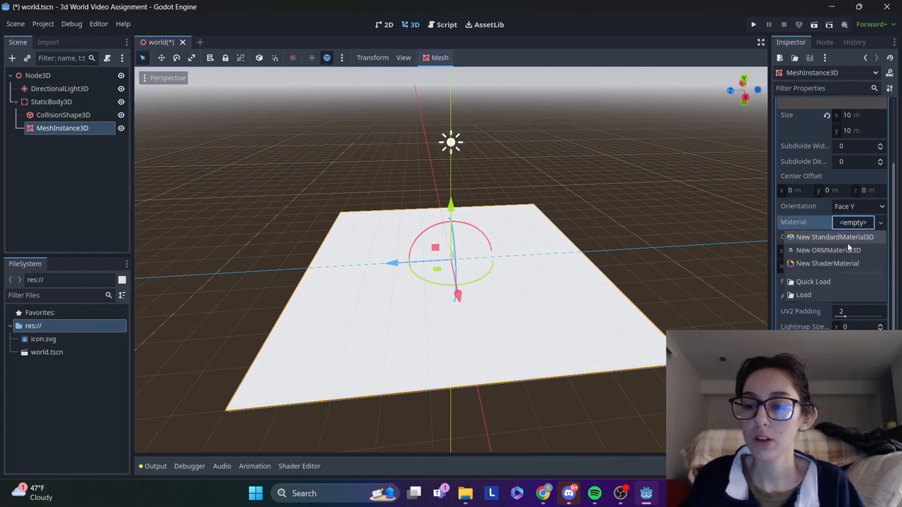
click(847, 242)
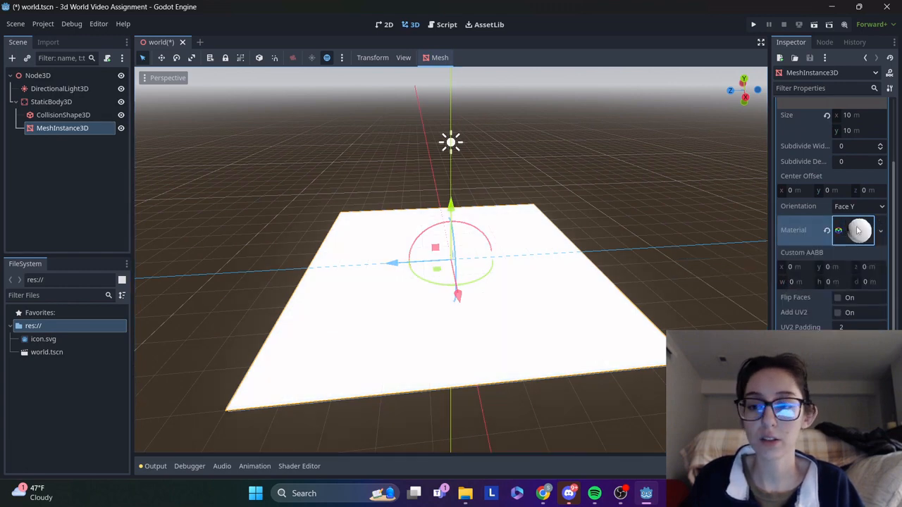
Set the floor material's albedo color to dark green, hex 1b5500, and save the world scene
click(857, 231)
scroll(833, 296, down, 3)
click(814, 308)
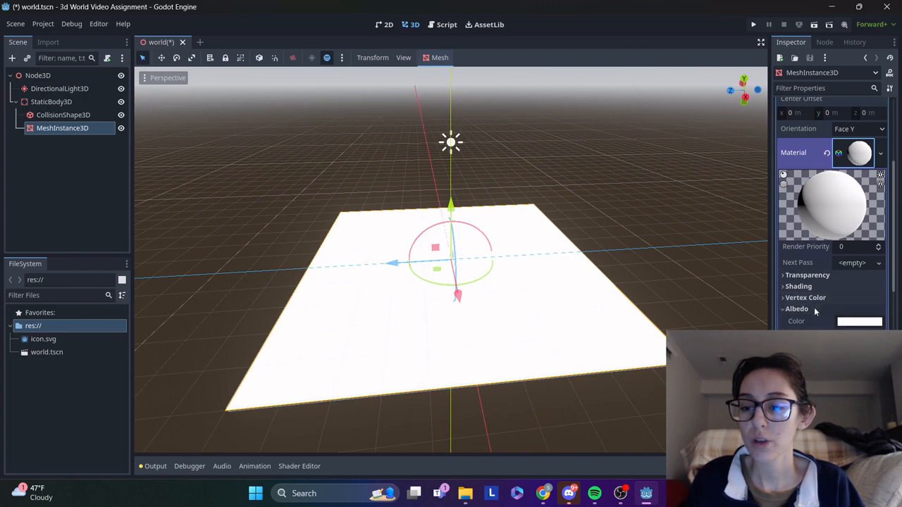
scroll(815, 310, down, 2)
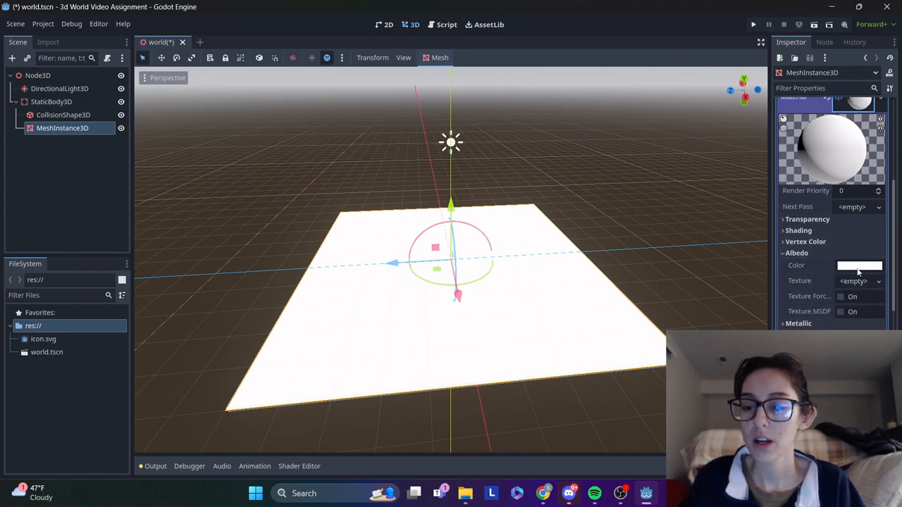
click(858, 267)
drag(842, 183, 808, 175)
drag(840, 201, 780, 206)
click(789, 205)
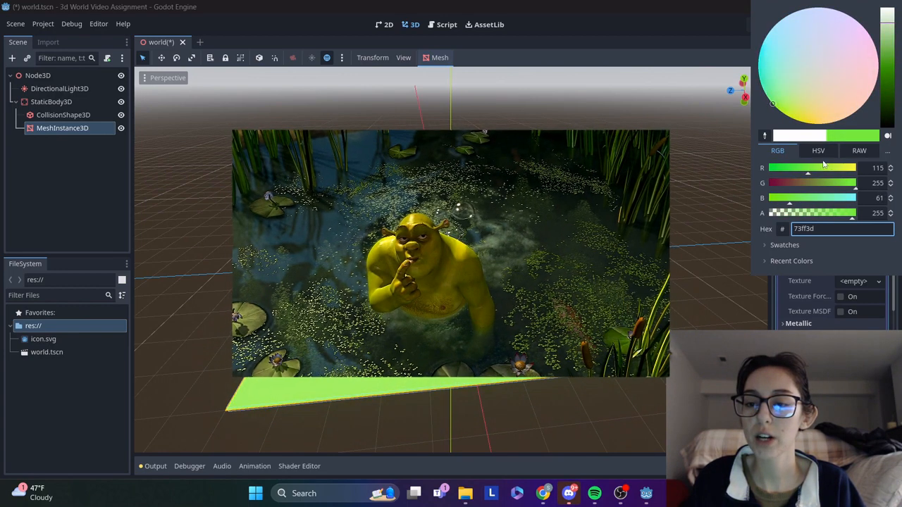
click(886, 94)
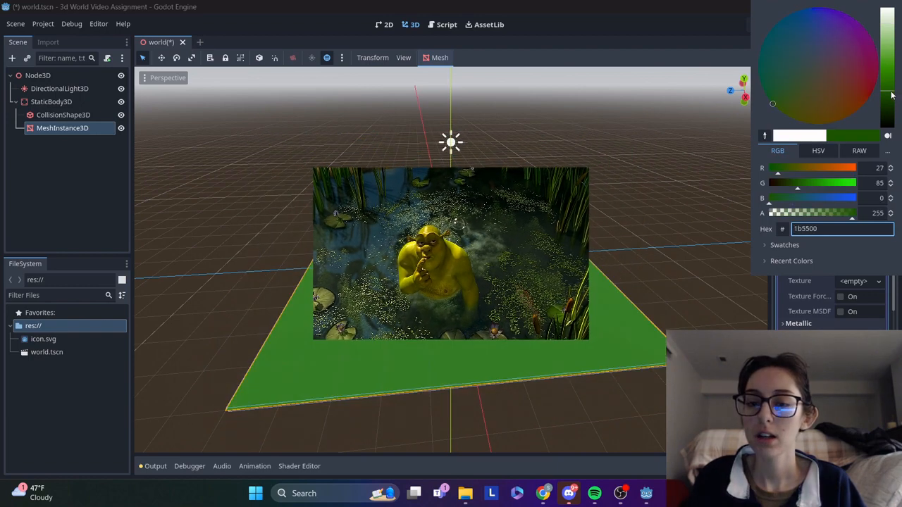
click(690, 37)
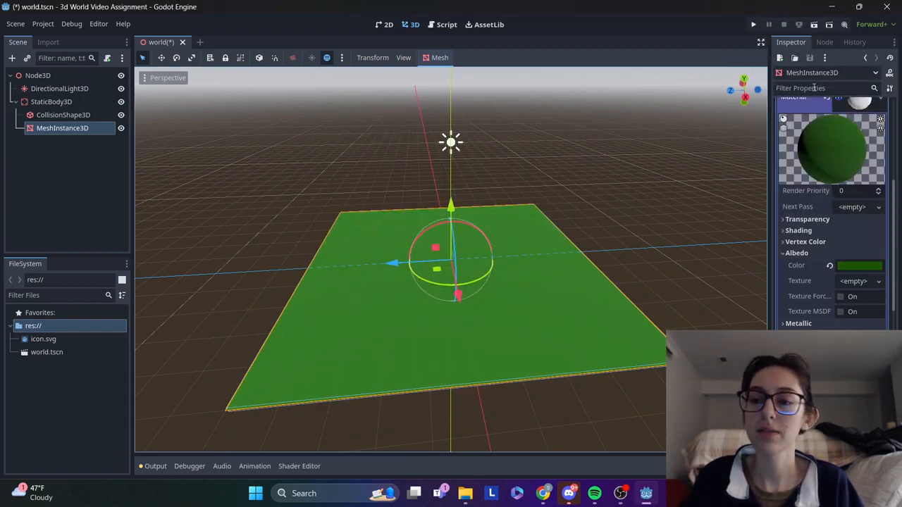
key(ctrl+s)
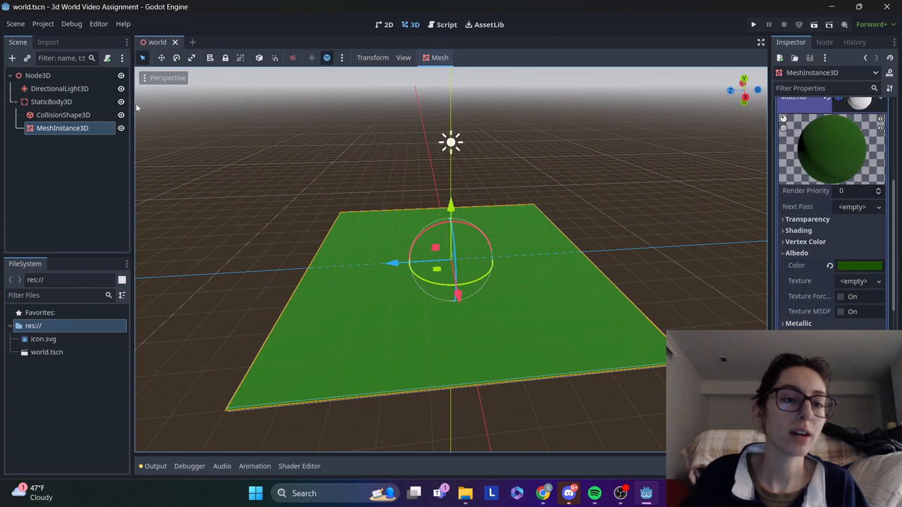
click(57, 191)
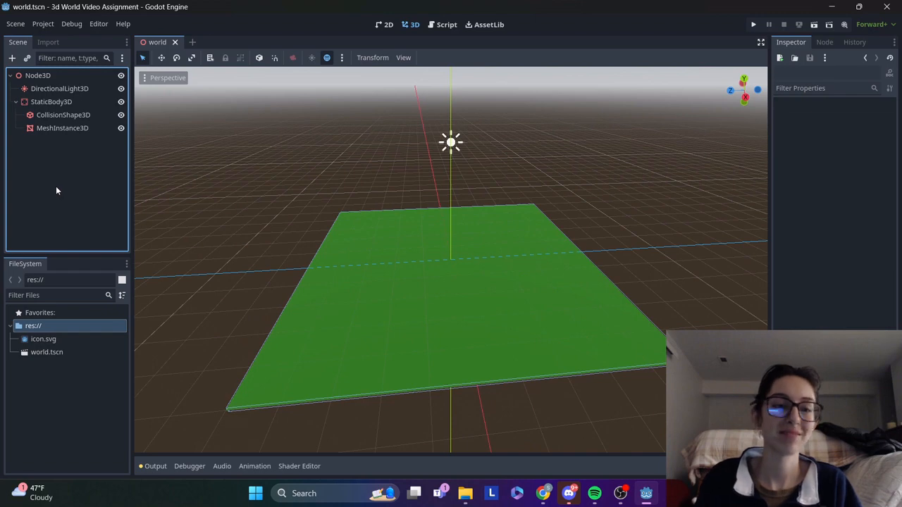
Create a new scene with a CharacterBody3D as its root node
click(14, 25)
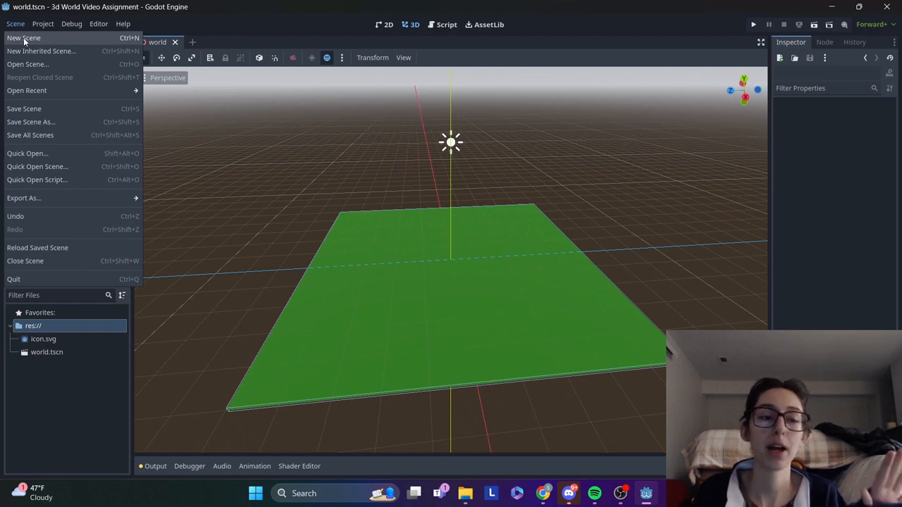
click(24, 38)
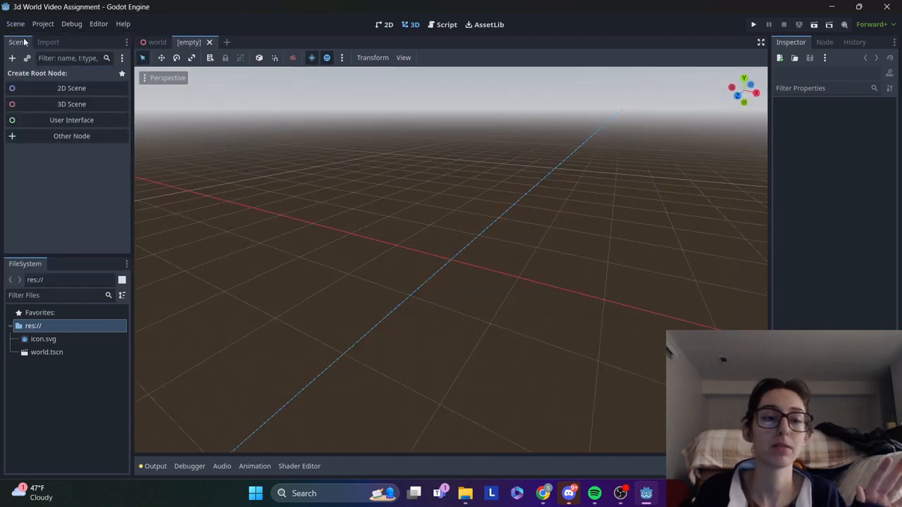
click(50, 135)
key(BackSpace)
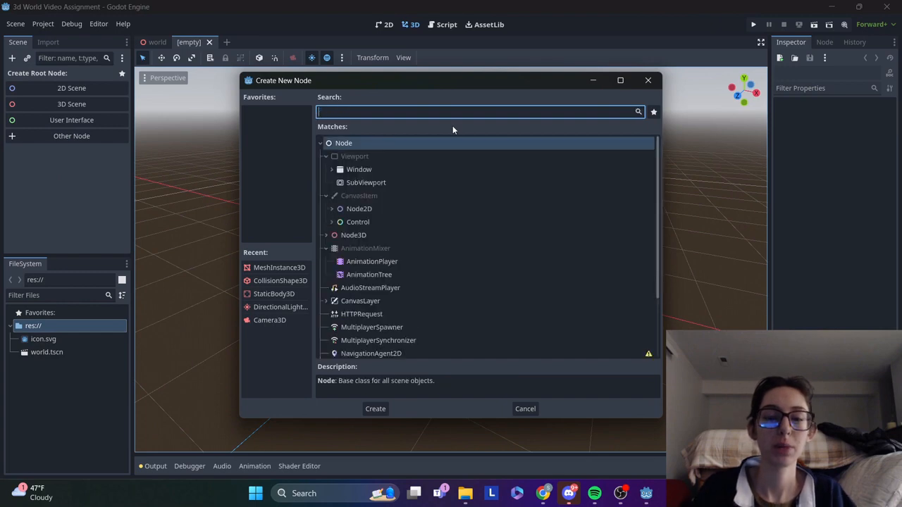
text(charac)
key(Return)
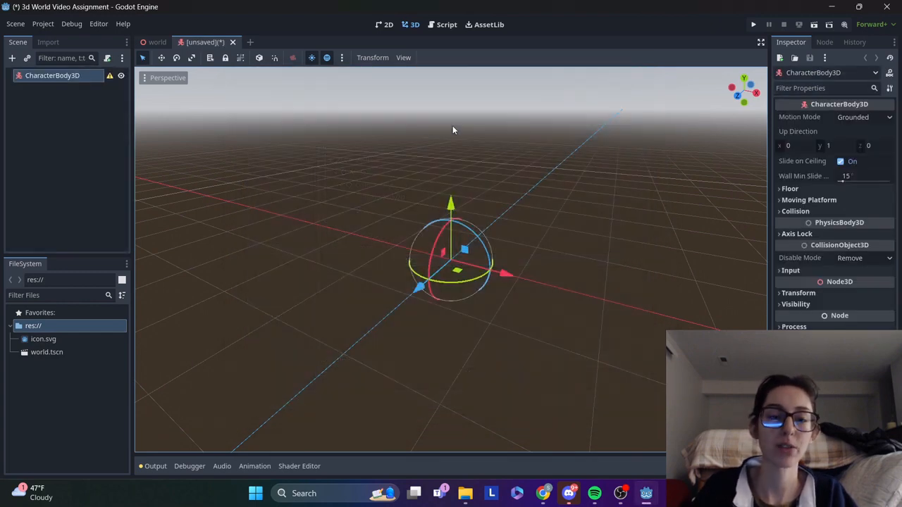
Add a Node3D as a child of the CharacterBody3D and rename it Character
right_click(59, 75)
click(74, 79)
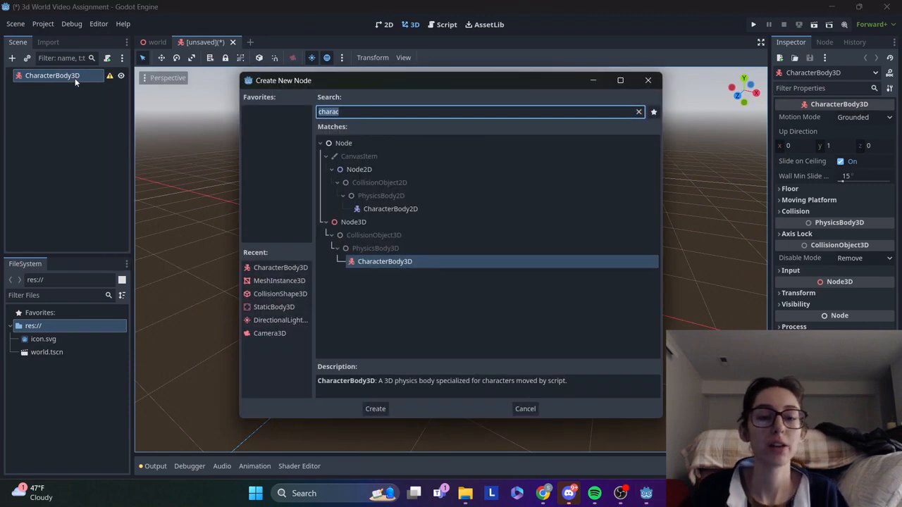
text(Node3D)
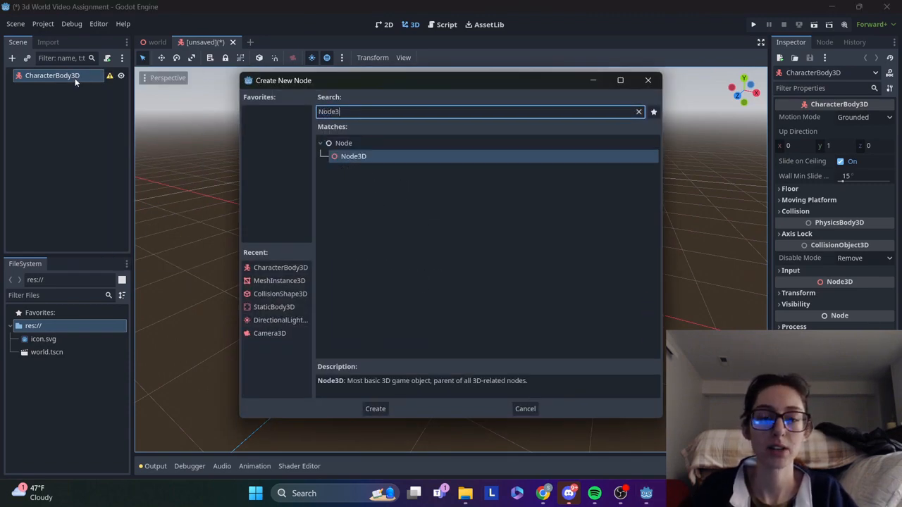
key(Return)
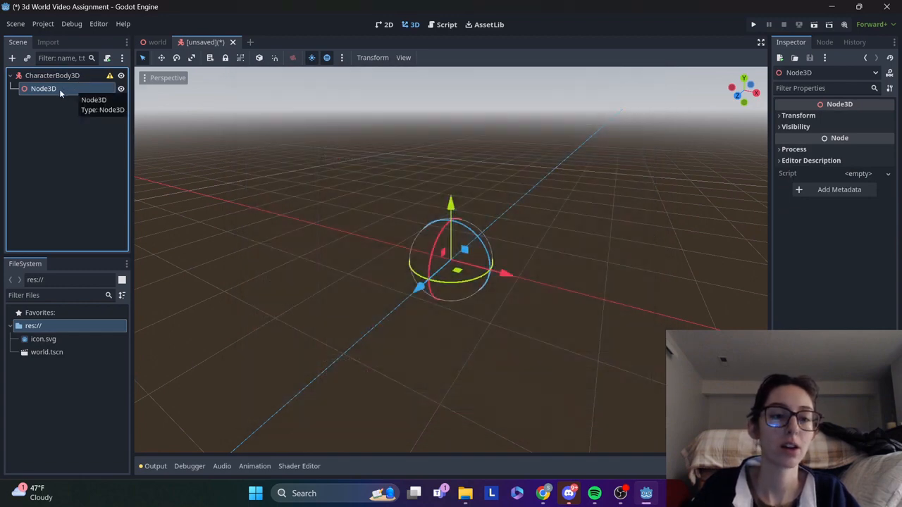
double_click(58, 89)
text(Character)
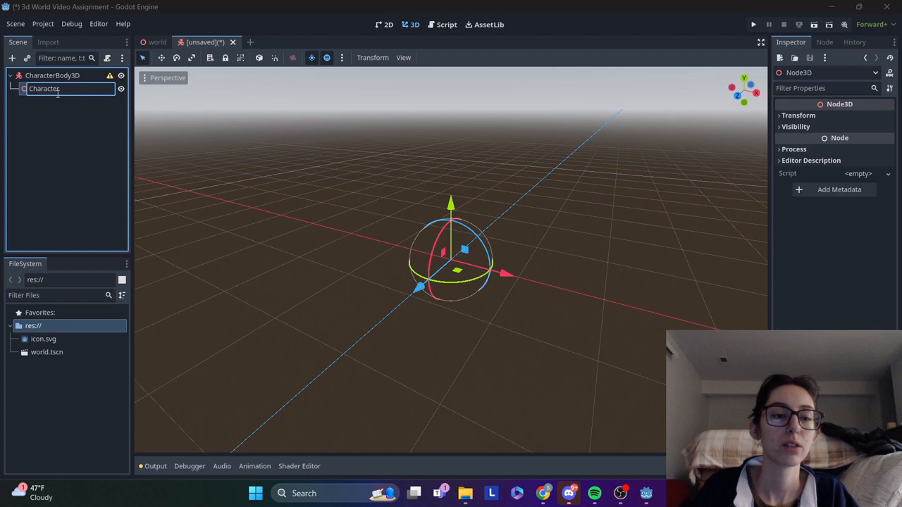
key(Return)
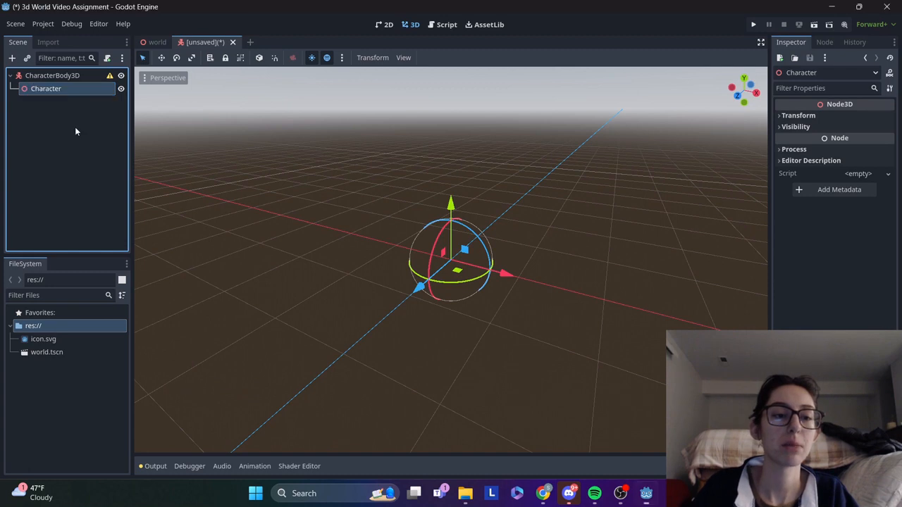
Add a MeshInstance3D under the Character node and give it a new SphereMesh
right_click(49, 92)
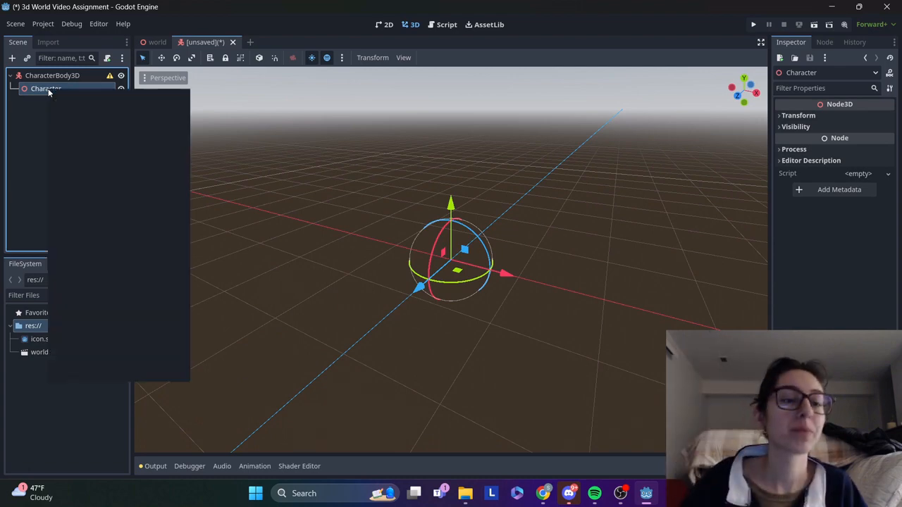
click(73, 96)
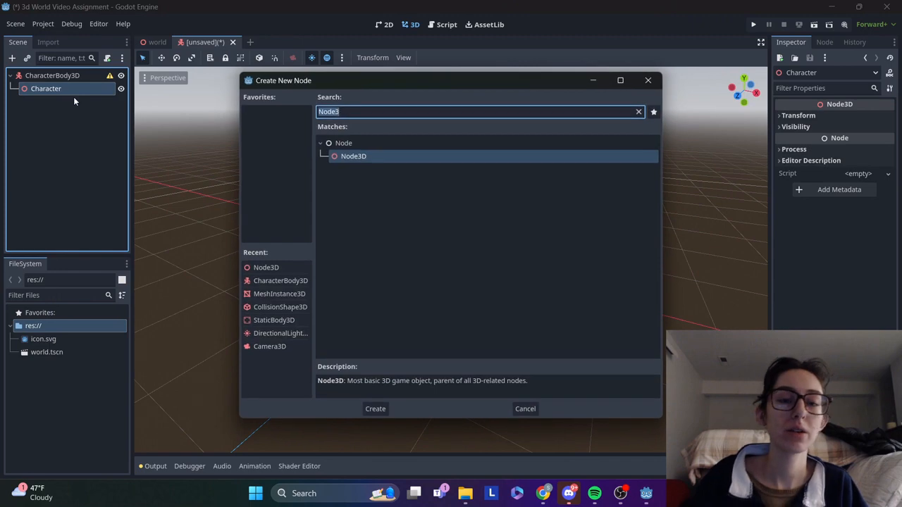
text(mesh)
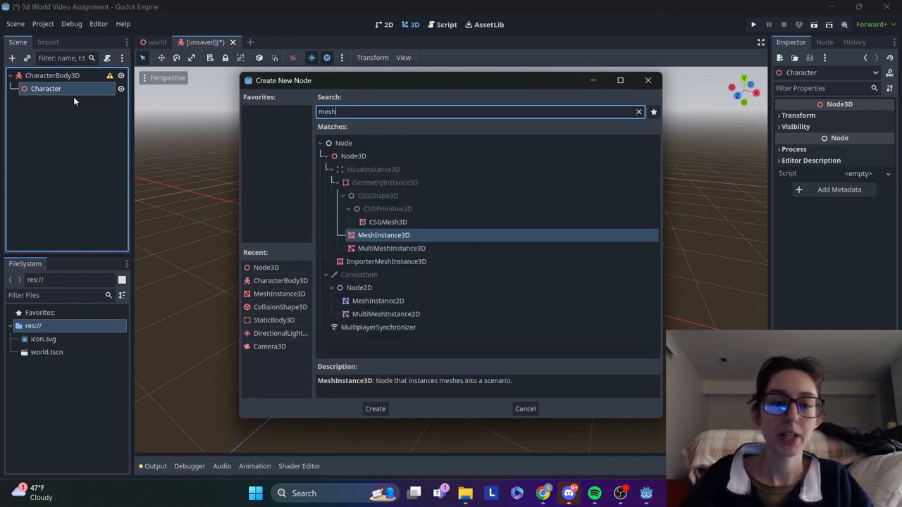
key(Return)
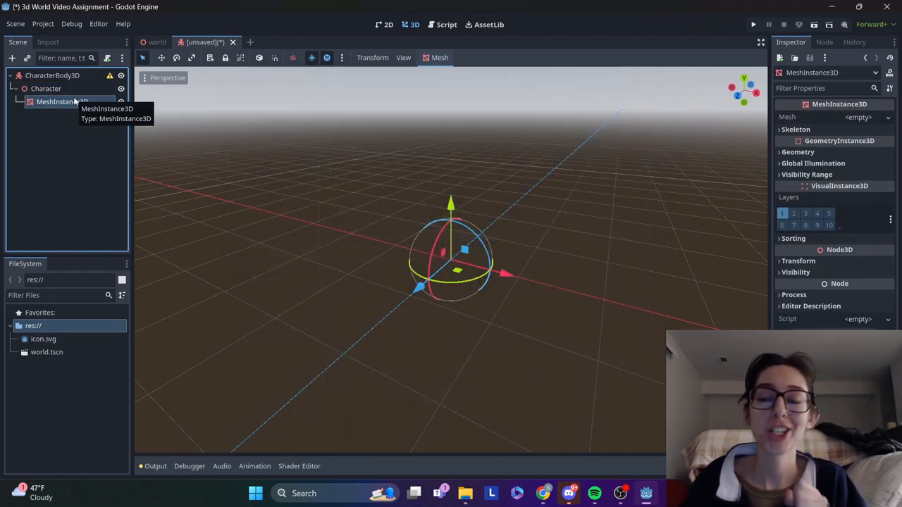
click(859, 117)
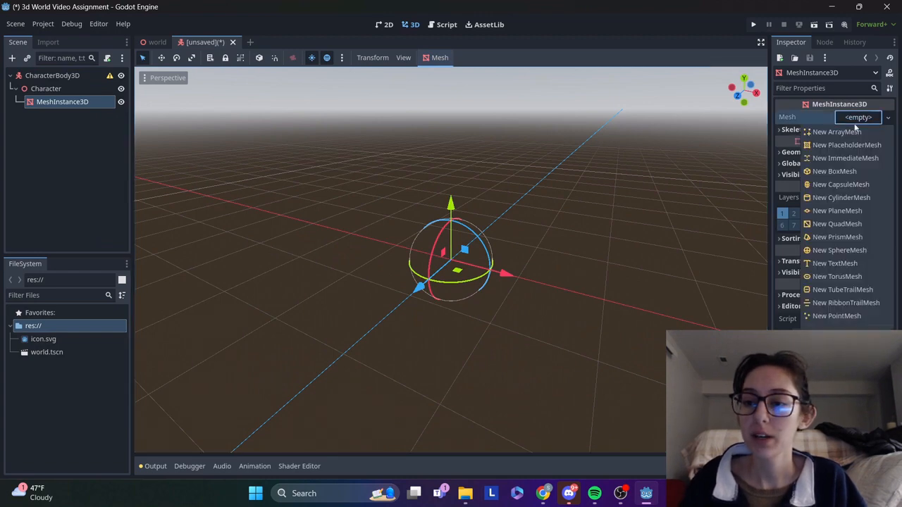
click(856, 252)
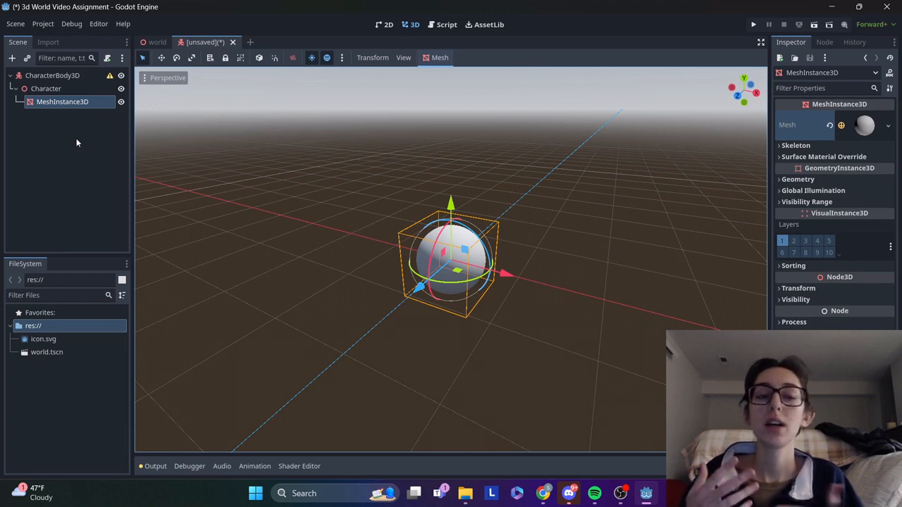
Add a CollisionShape3D directly under the CharacterBody3D and give it a new SphereShape3D
right_click(46, 76)
click(69, 84)
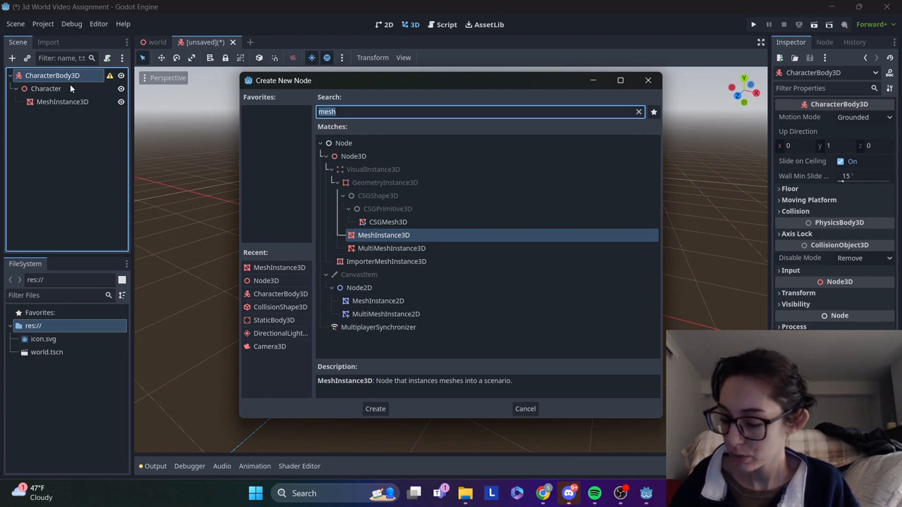
text(coll)
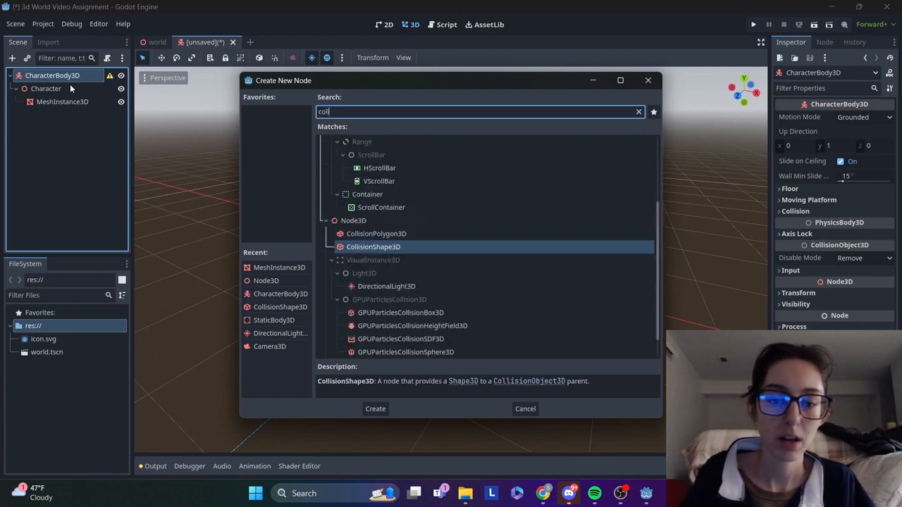
key(Return)
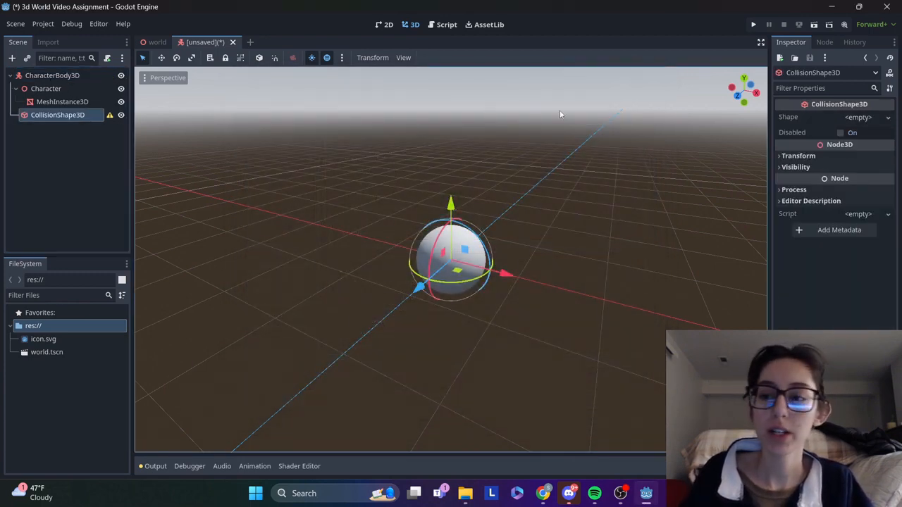
click(856, 118)
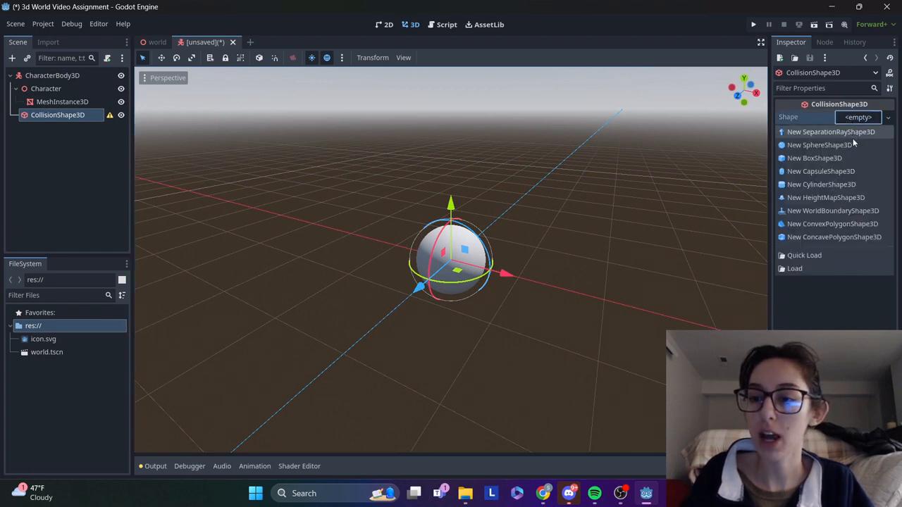
click(852, 144)
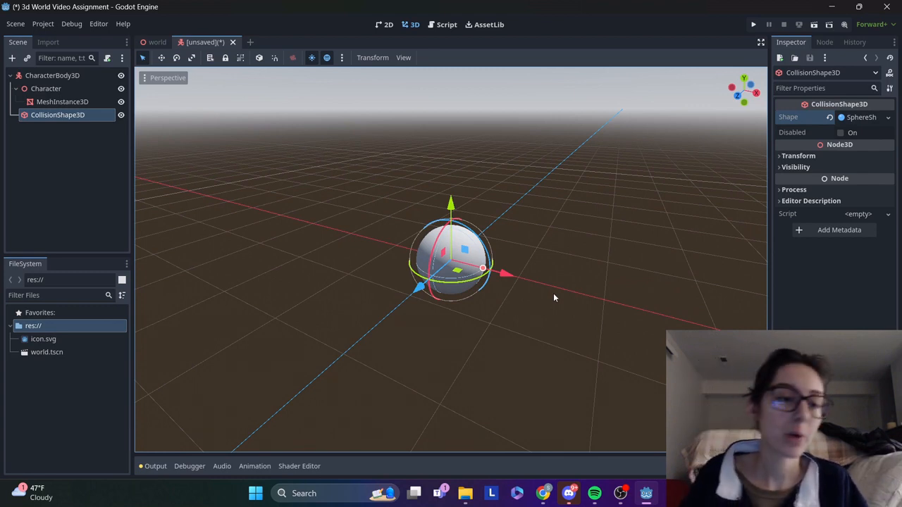
Add a Camera3D as a direct child of the CharacterBody3D
click(56, 79)
right_click(55, 78)
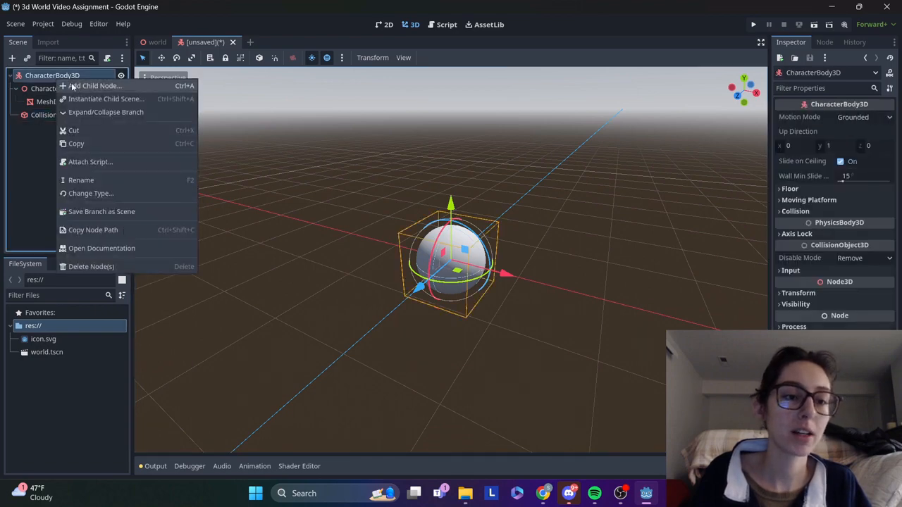
click(78, 86)
text(camera)
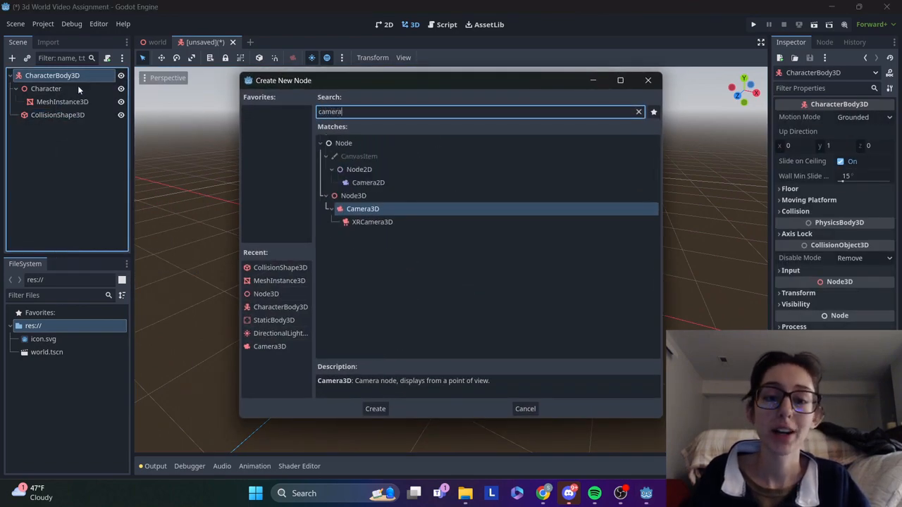
key(Return)
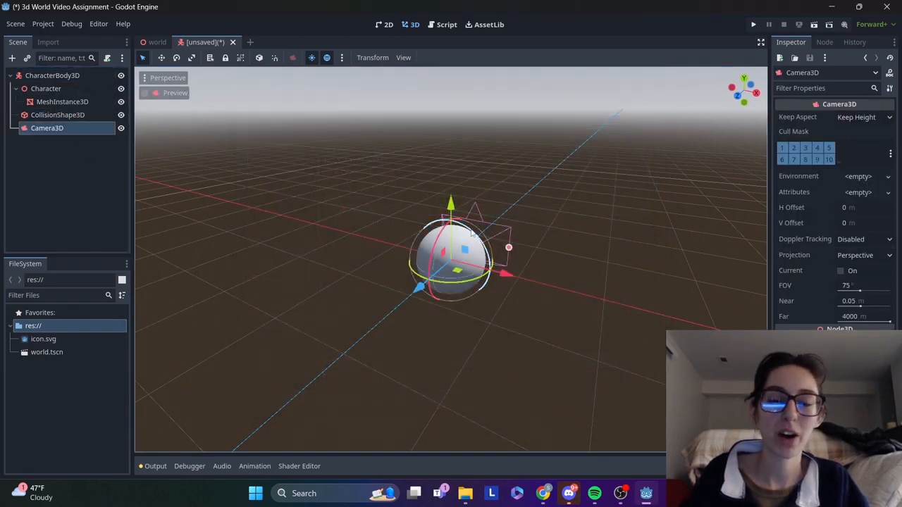
Move the Camera3D behind and above the sphere and tilt it downward to face the sphere
mouse_move(741, 100)
mouse_down()
mouse_move(728, 99)
mouse_move(741, 98)
mouse_up()
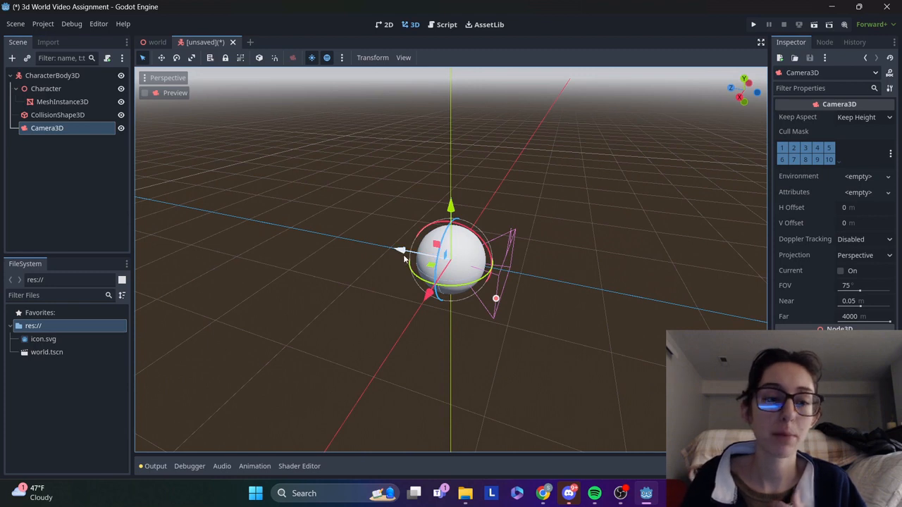
drag(401, 252, 361, 72)
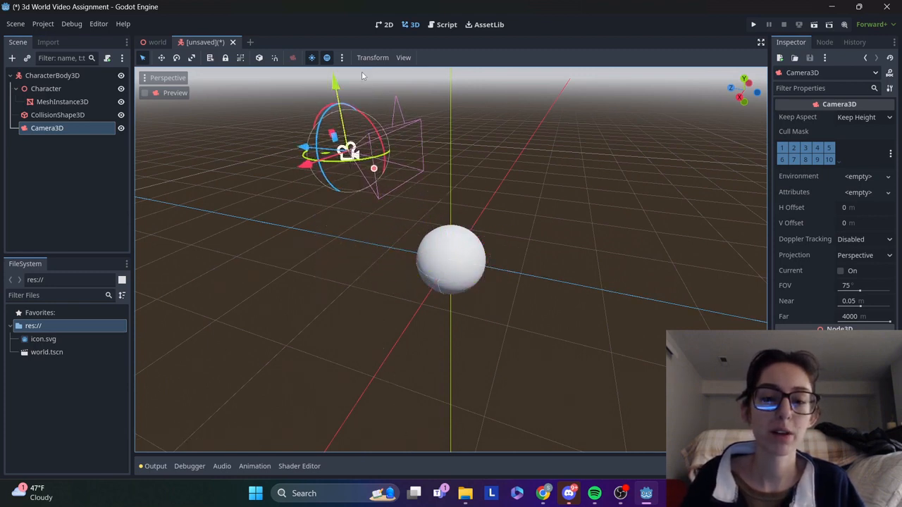
drag(357, 112, 374, 125)
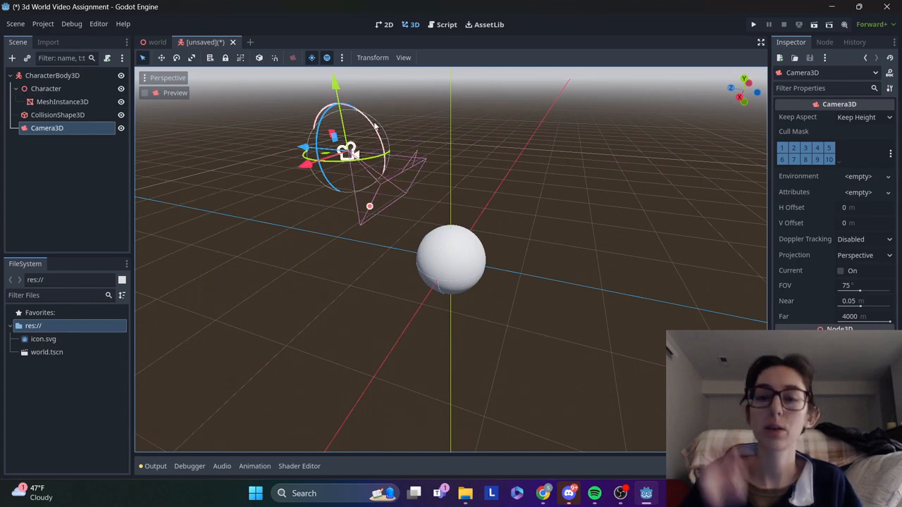
Save the character scene as character.tscn in the project's root folder
click(60, 176)
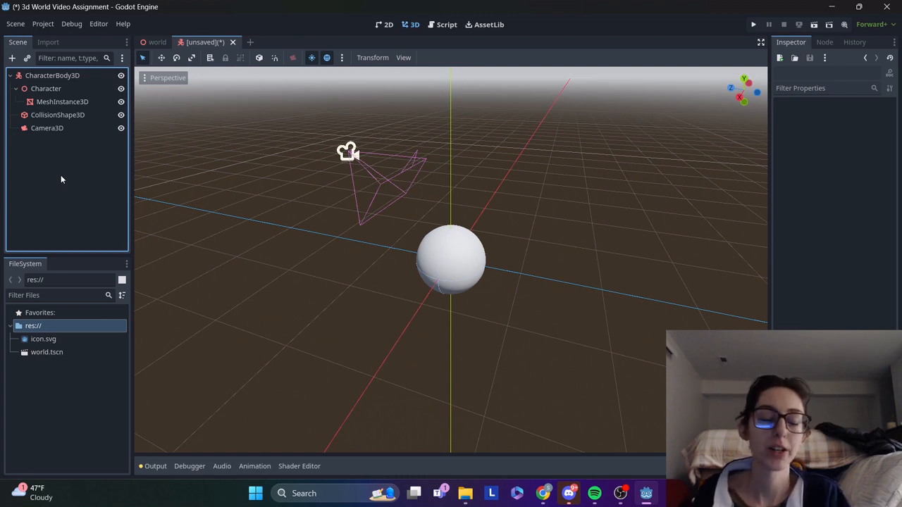
key(ctrl+s)
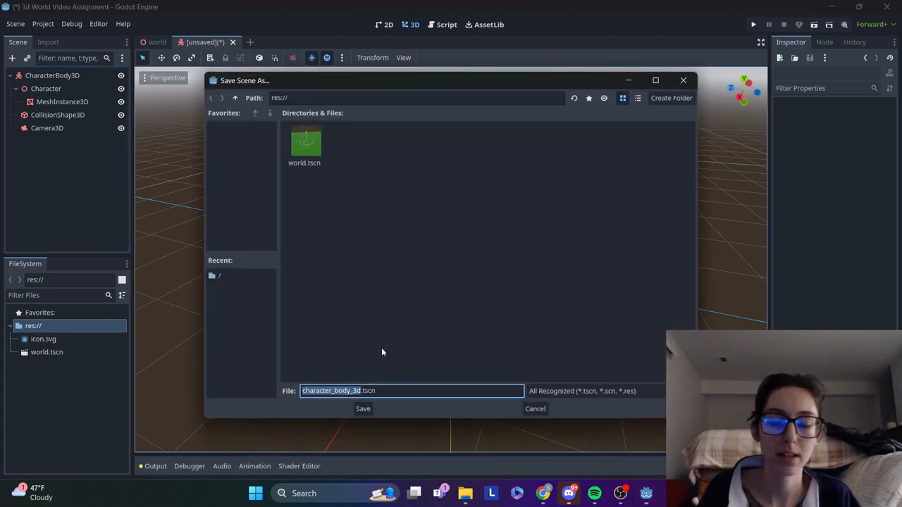
text(character)
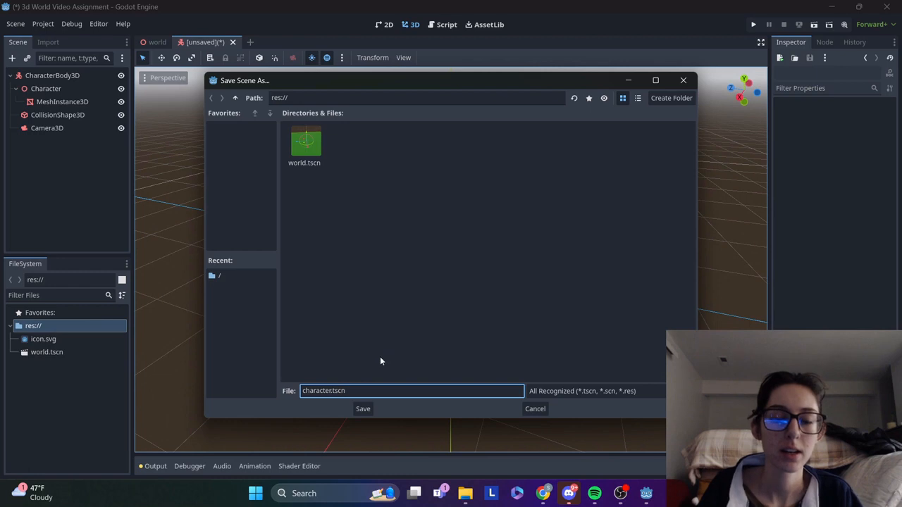
click(369, 409)
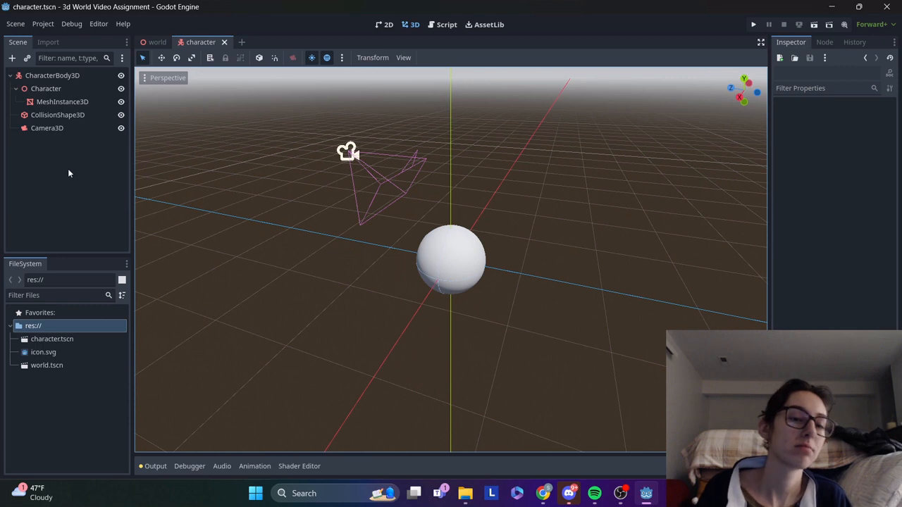
Open the project's Input Map settings
click(44, 24)
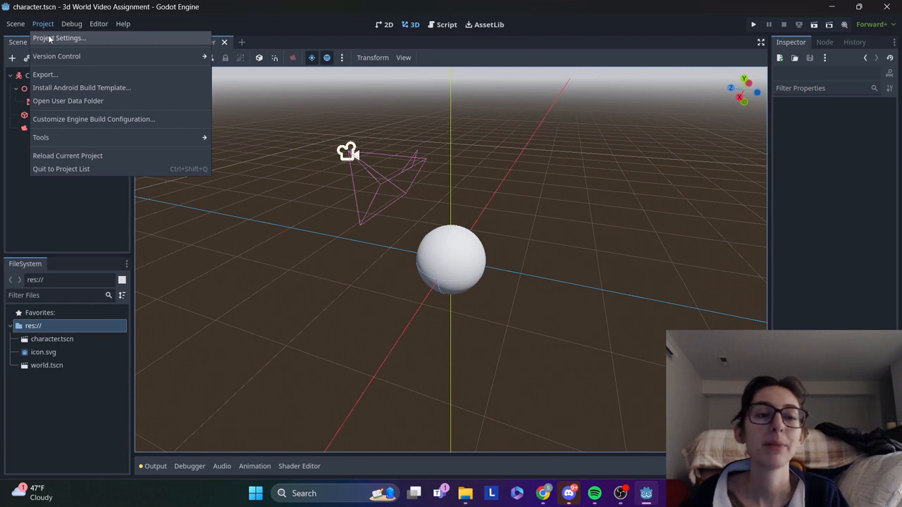
click(49, 39)
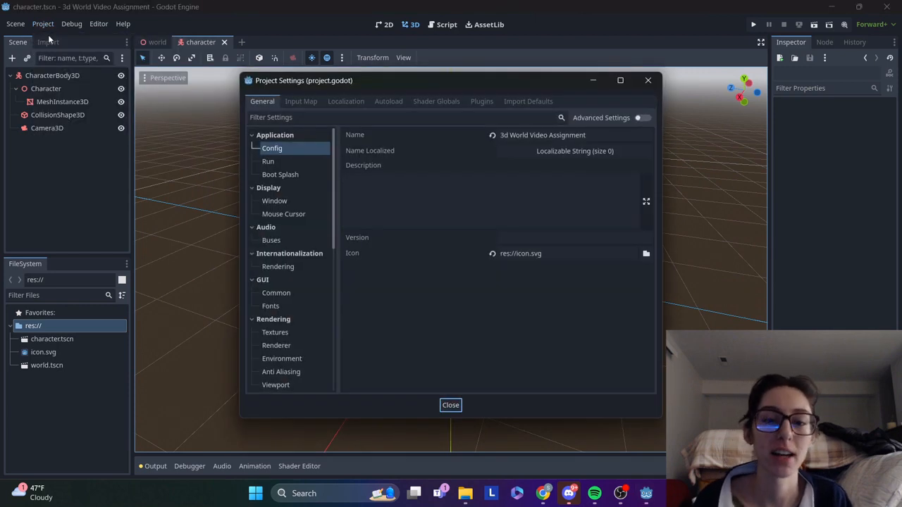
click(296, 101)
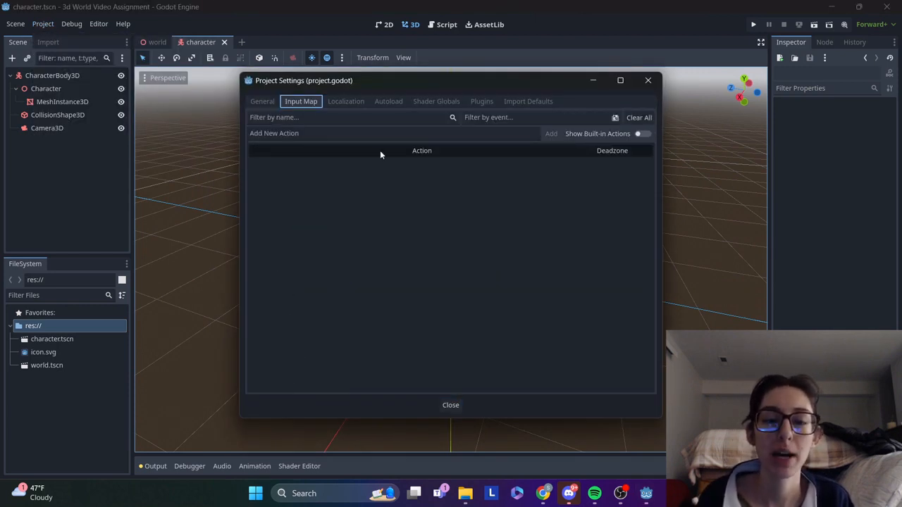
click(486, 134)
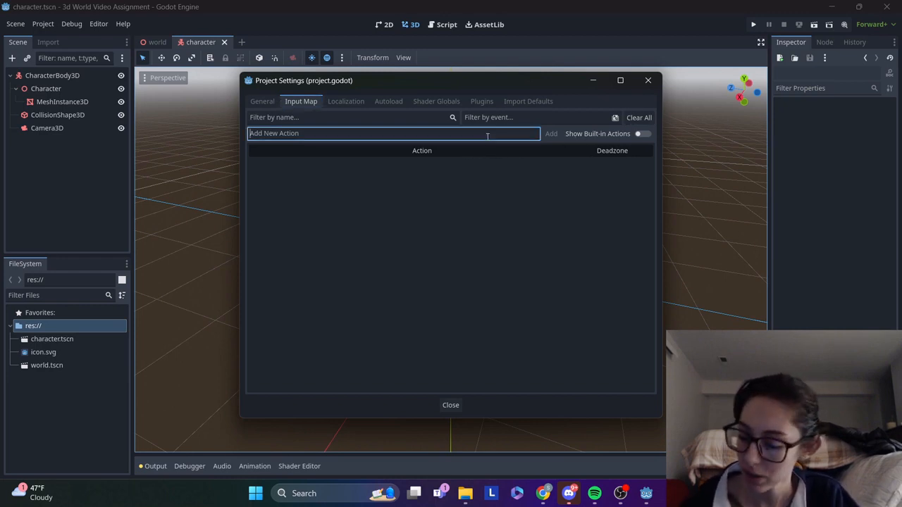
text(movre_forward)
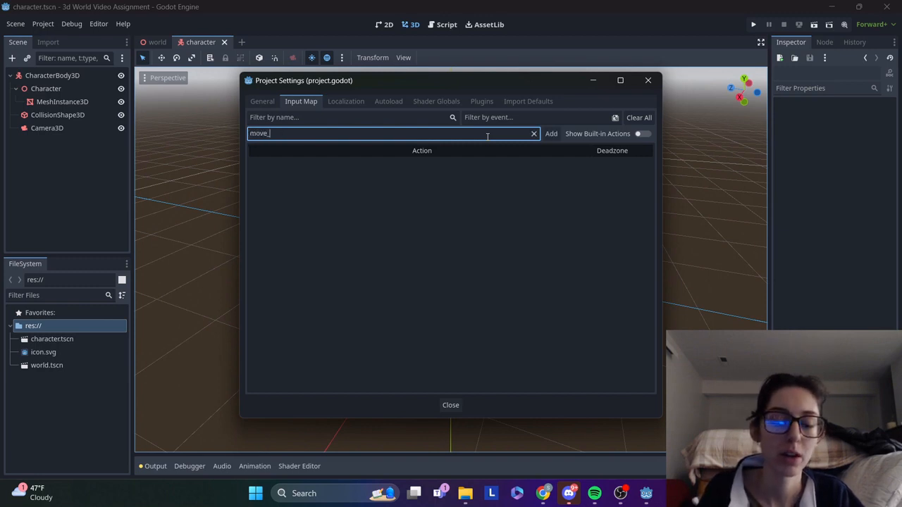
key(Return)
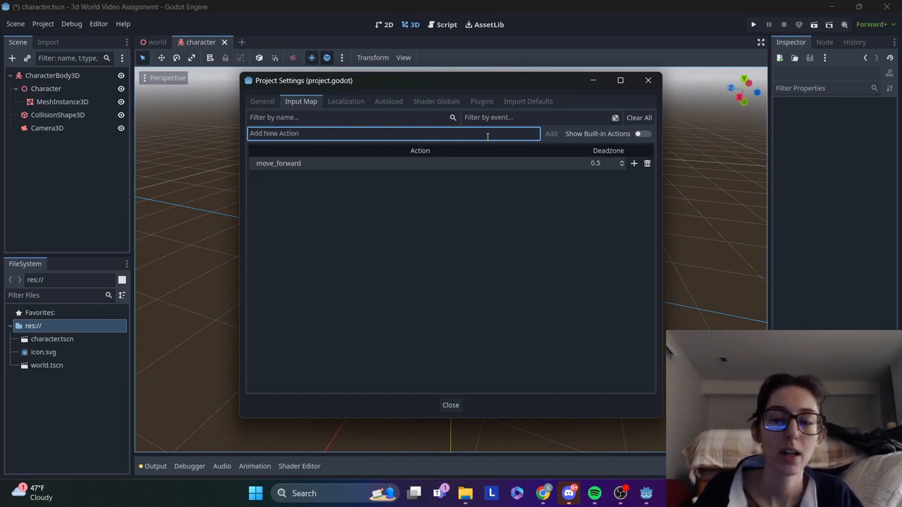
click(649, 164)
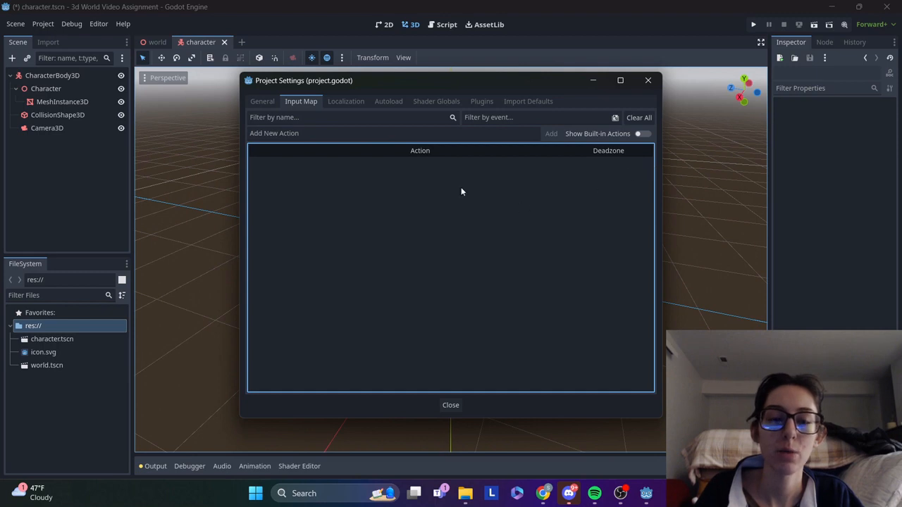
Add a new input action named move_forward to the Input Map
click(357, 132)
text(movr)
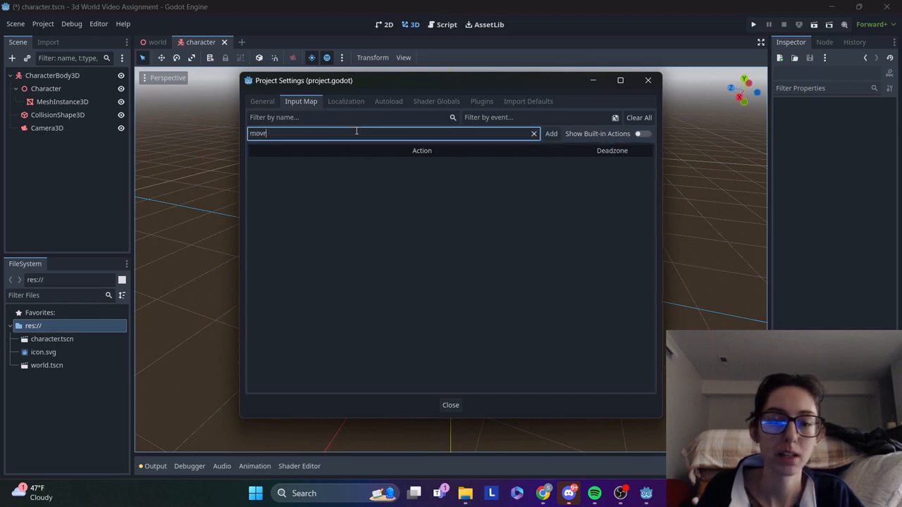
text(_forward)
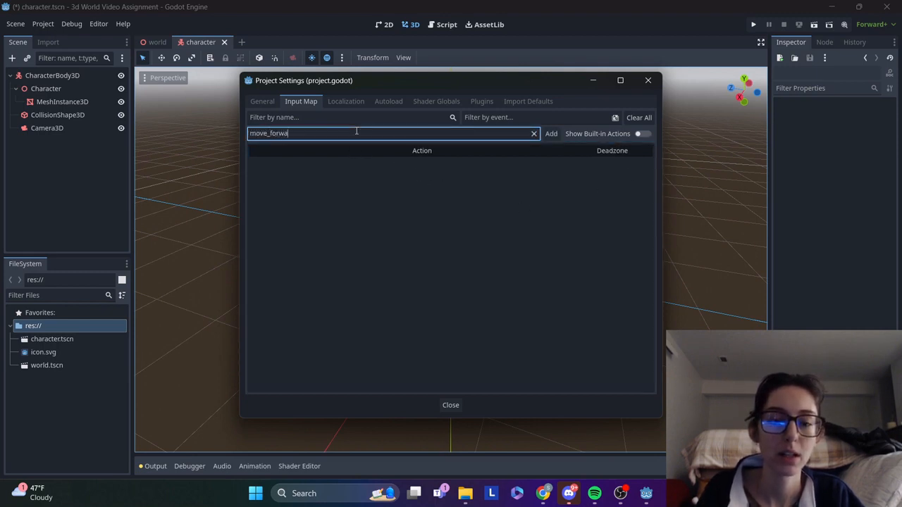
key(Return)
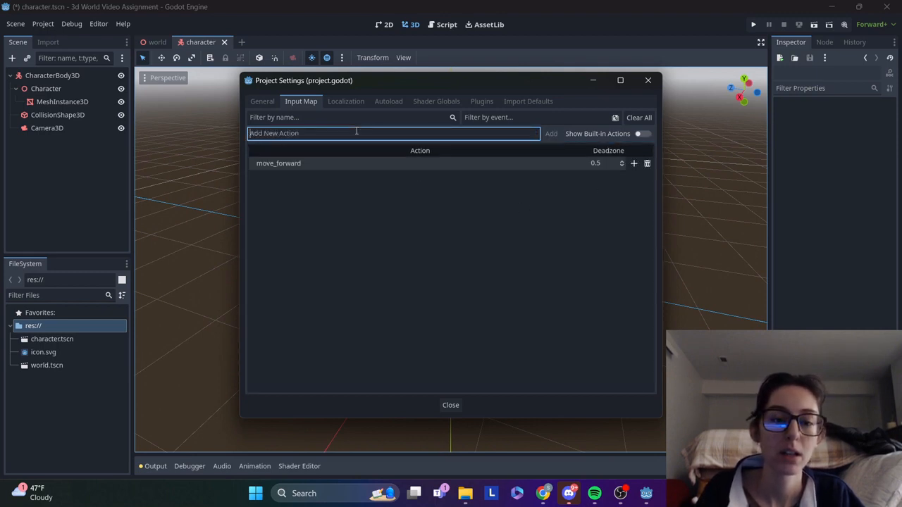
Assign the physical W key to the move_forward action
click(633, 164)
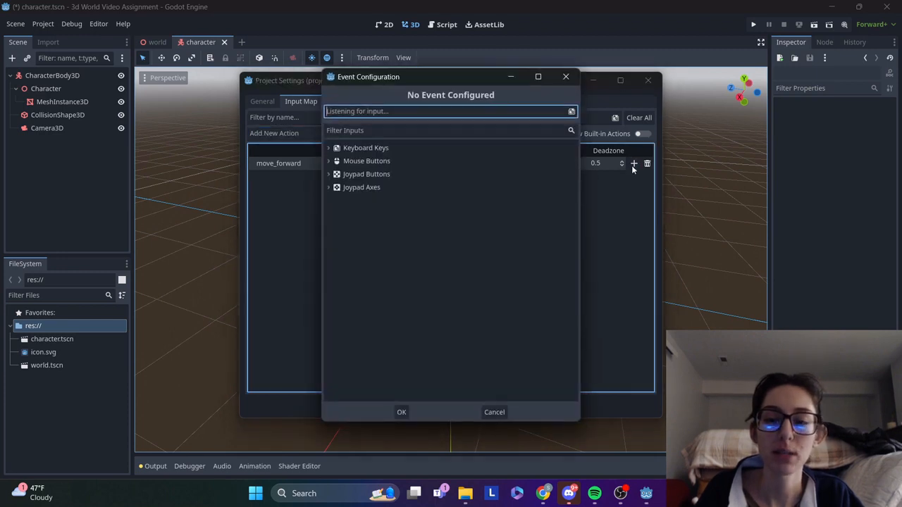
click(328, 148)
click(377, 111)
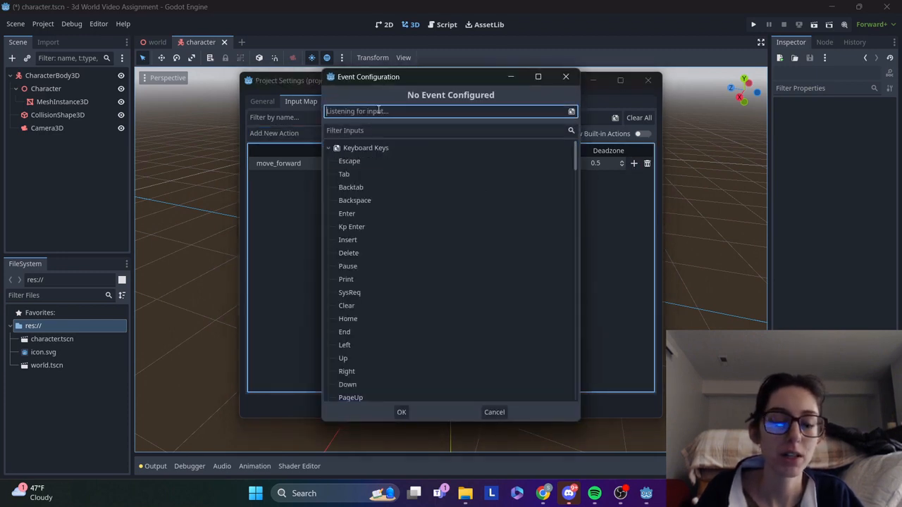
click(378, 110)
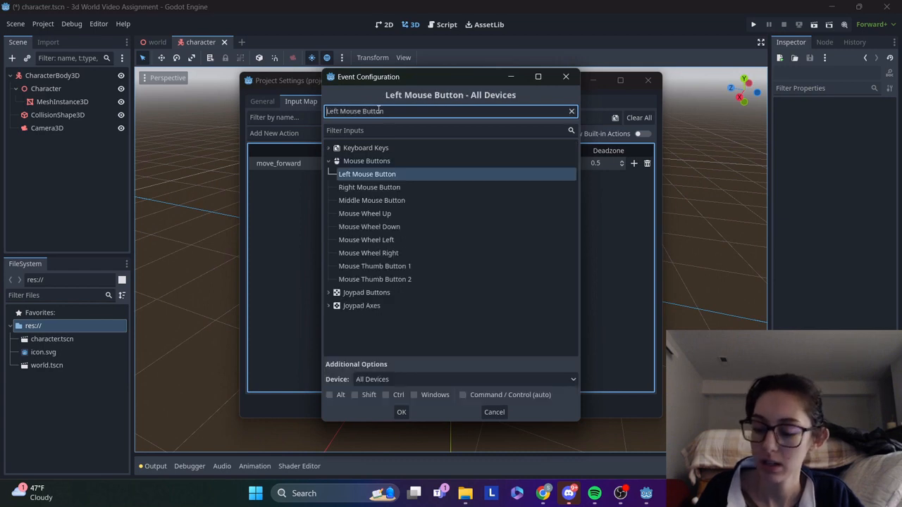
key(w)
click(402, 412)
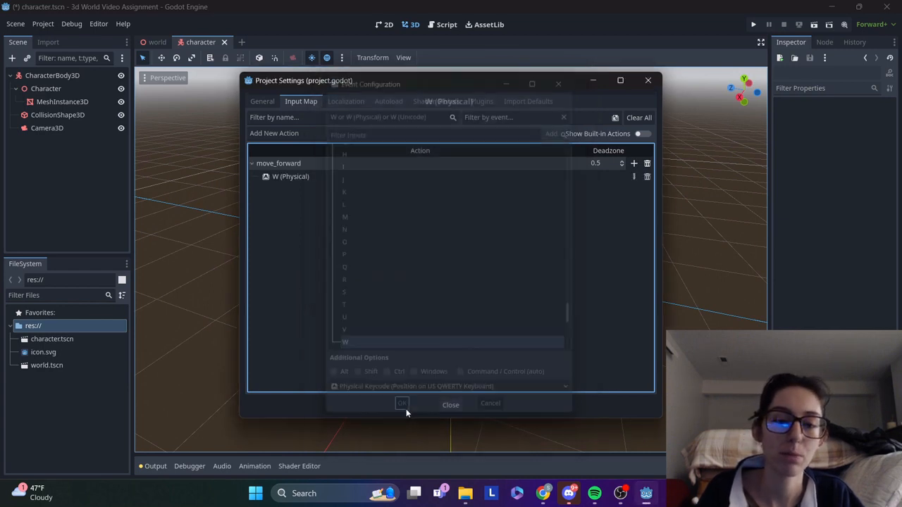
Add a second input action named movr_backward to the Input Map
click(345, 134)
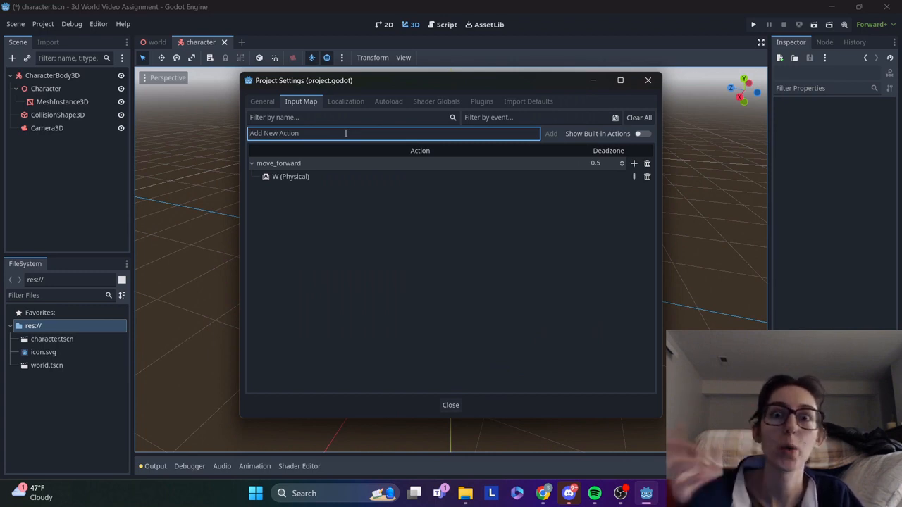
text(movr_backward)
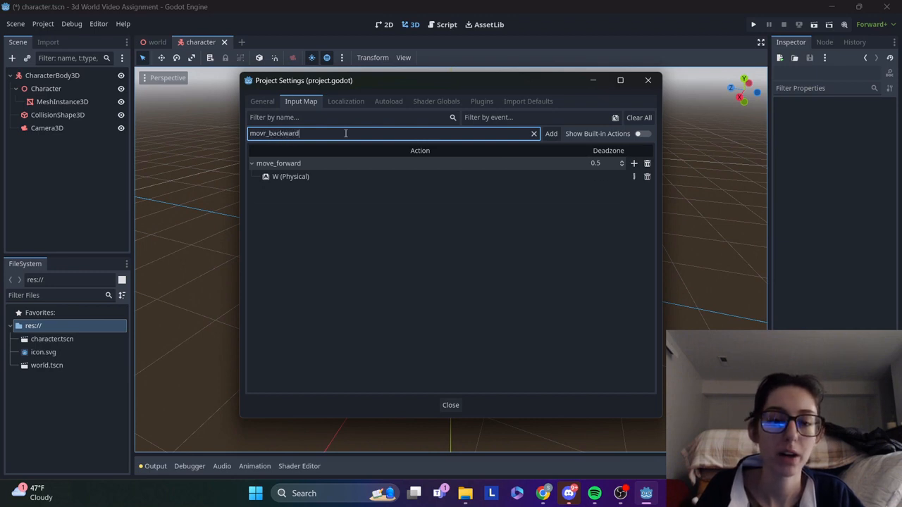
key(Return)
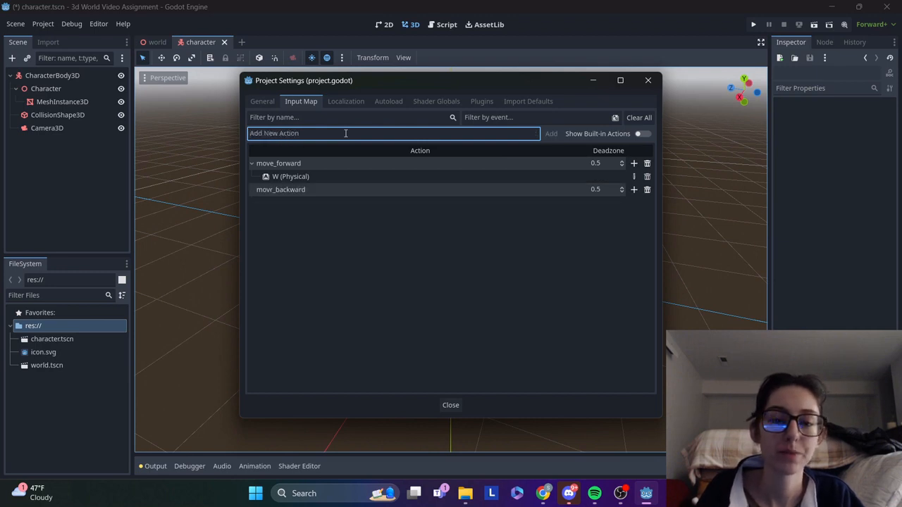
click(633, 189)
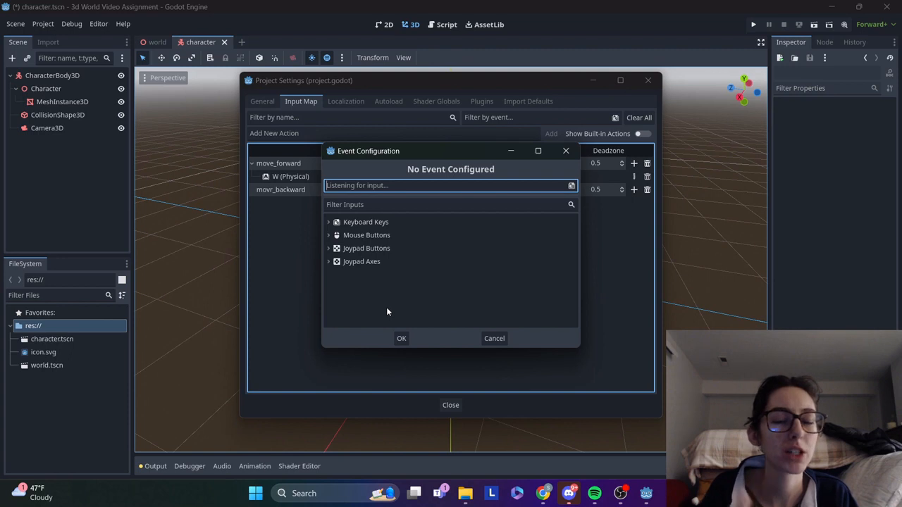
click(331, 262)
click(328, 262)
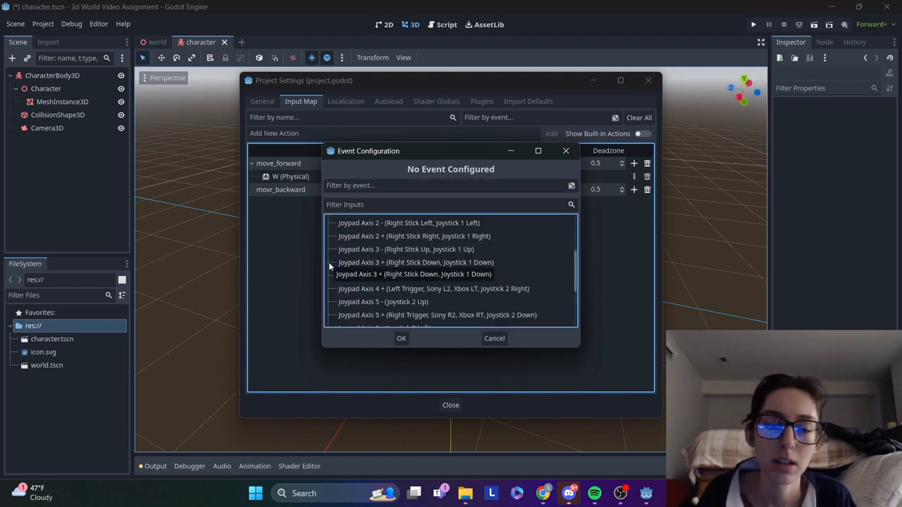
scroll(391, 269, down, 2)
scroll(391, 269, up, 3)
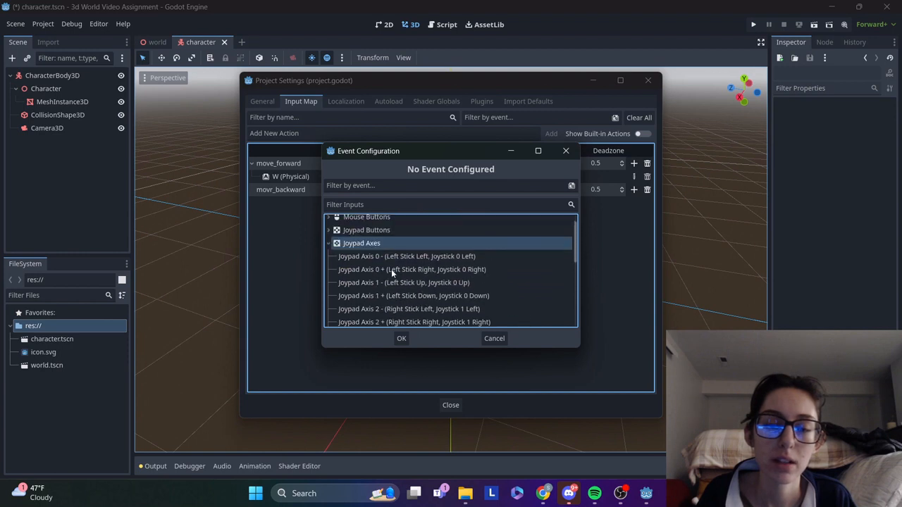
click(329, 262)
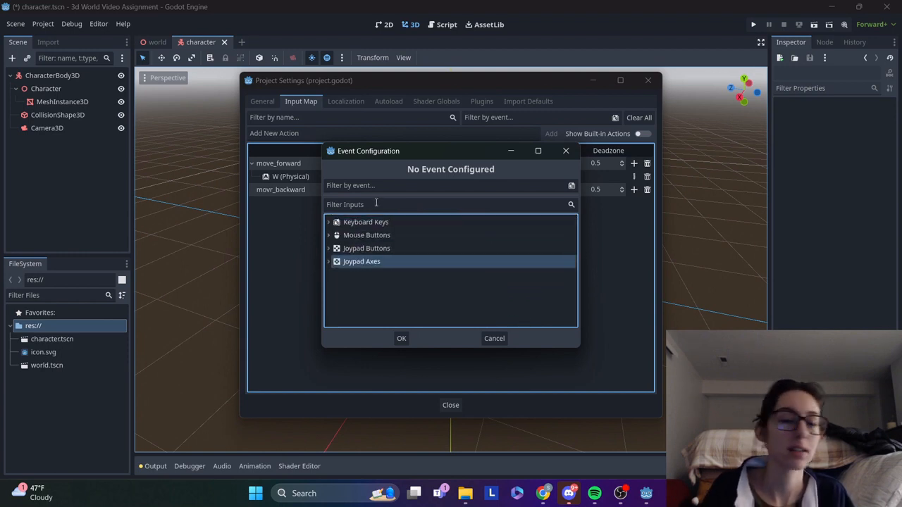
click(376, 204)
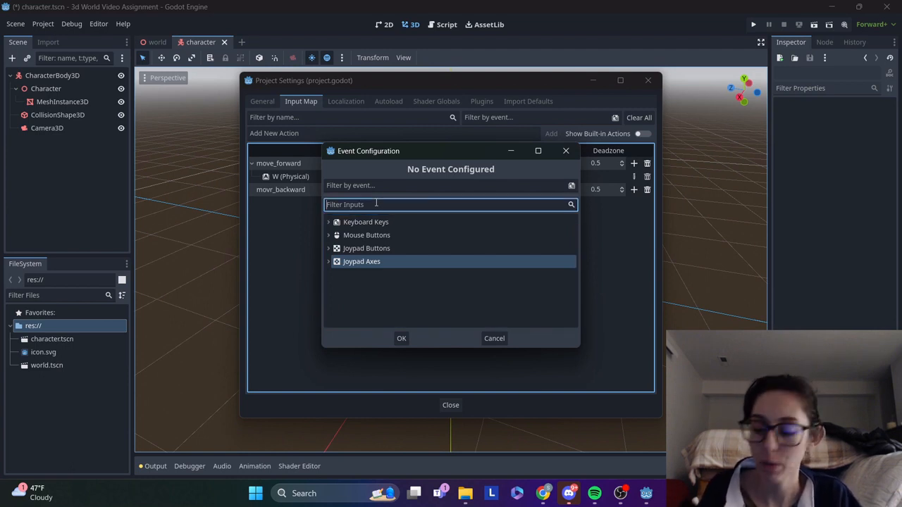
text(s)
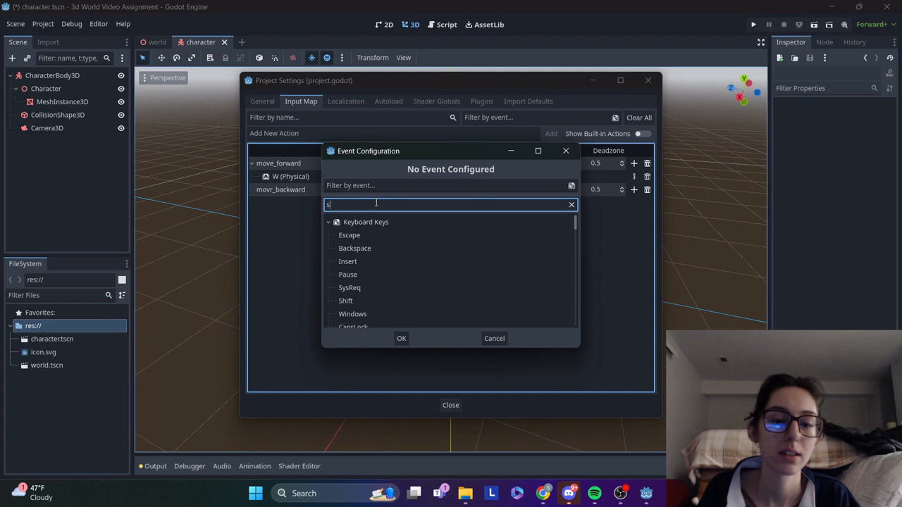
click(402, 338)
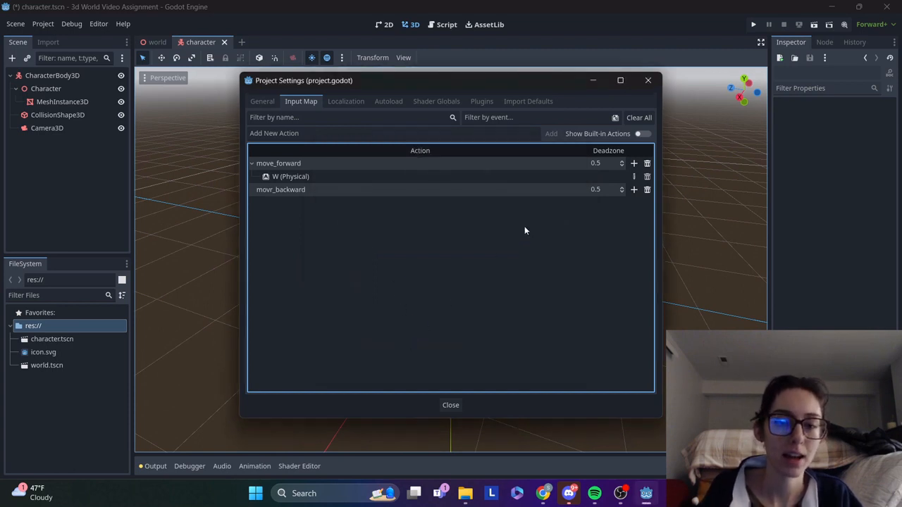
click(634, 190)
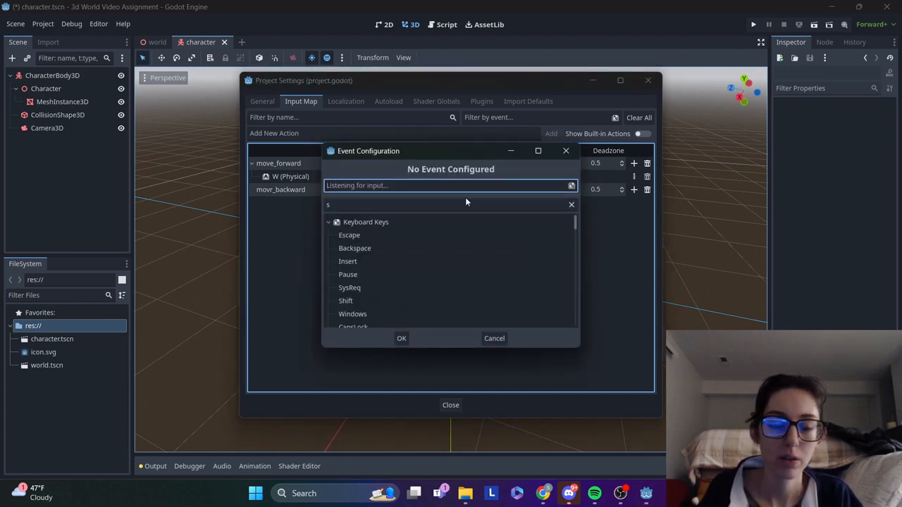
key(s)
key(Return)
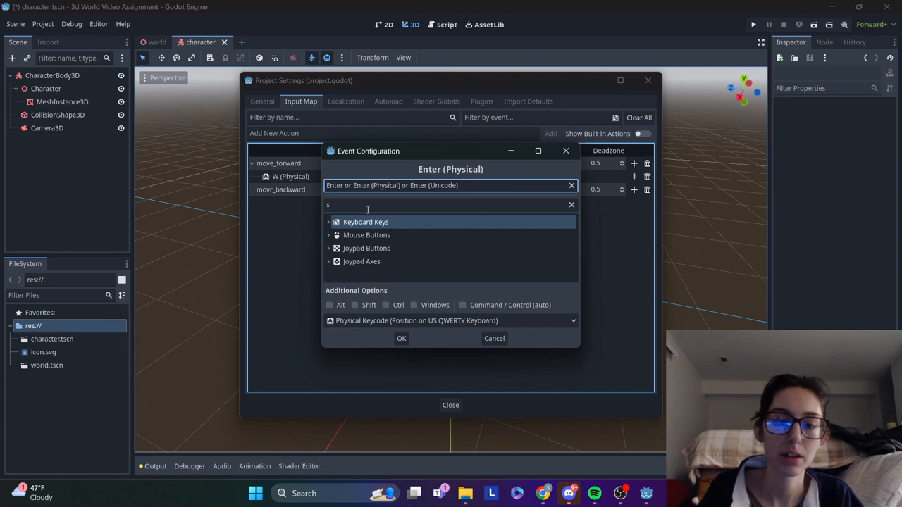
click(367, 206)
key(BackSpace)
text(s)
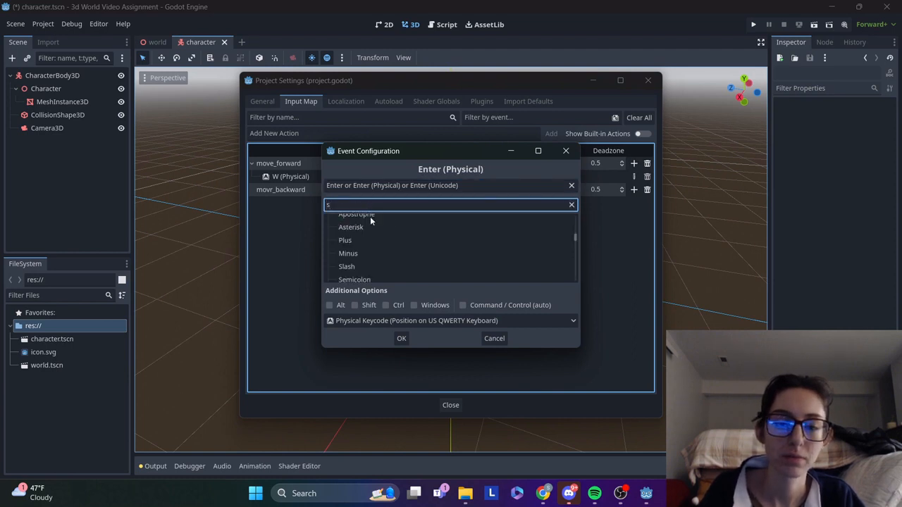
scroll(448, 246, up, 1)
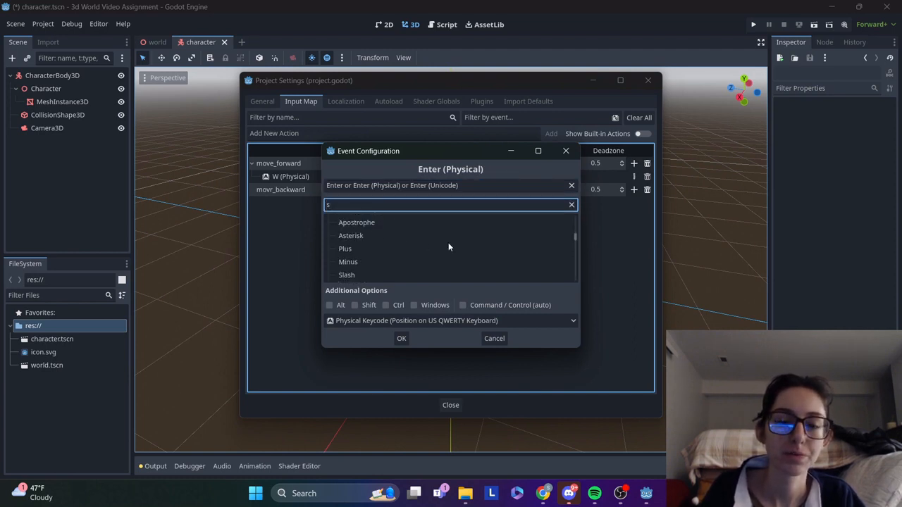
scroll(448, 247, down, 2)
scroll(448, 247, down, 1)
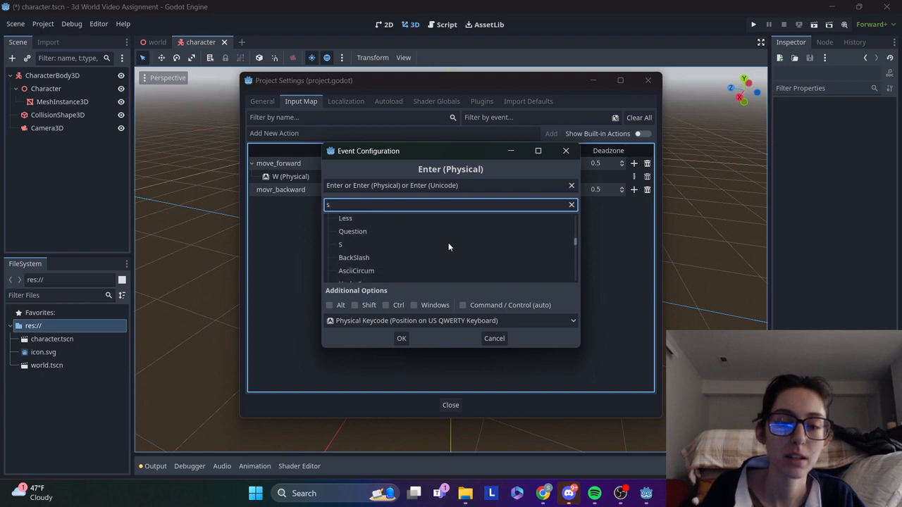
scroll(448, 247, up, 10)
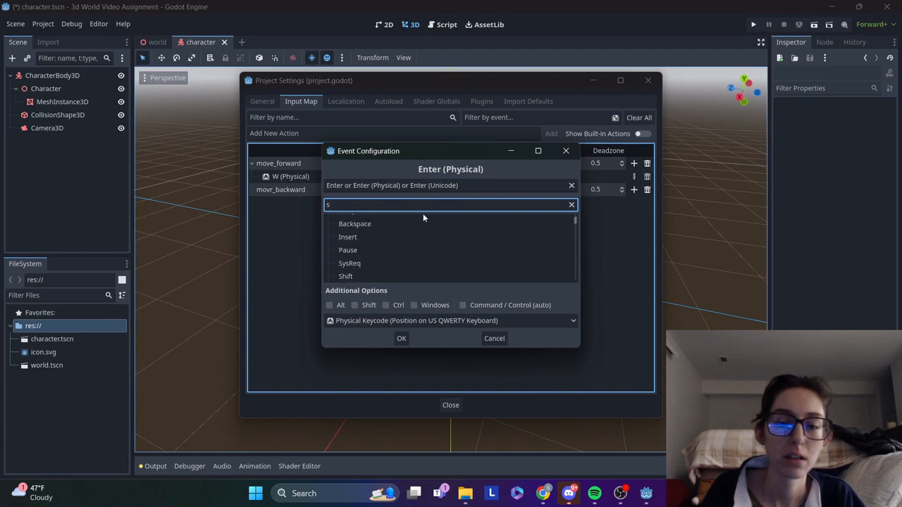
click(567, 152)
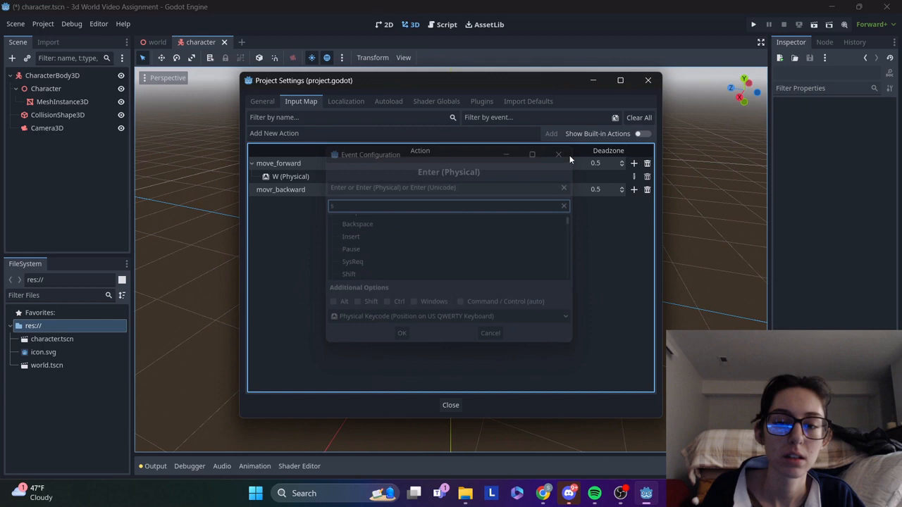
Assign the physical S key to the movr_backward action, filtering the keyboard inputs by S
click(634, 191)
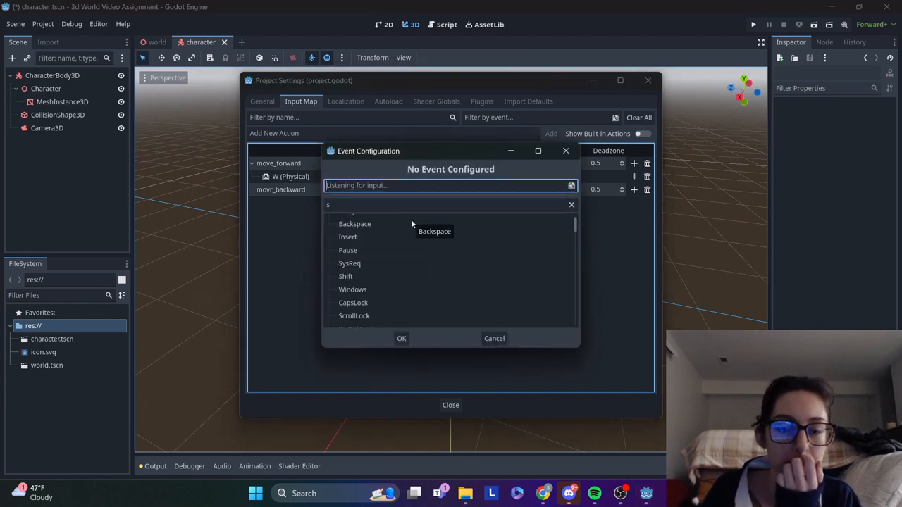
scroll(412, 224, up, 1)
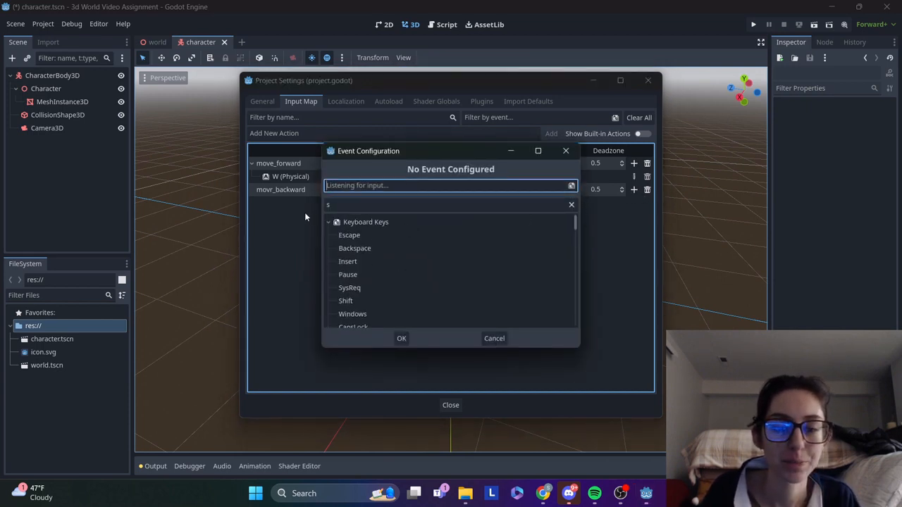
click(326, 223)
click(327, 222)
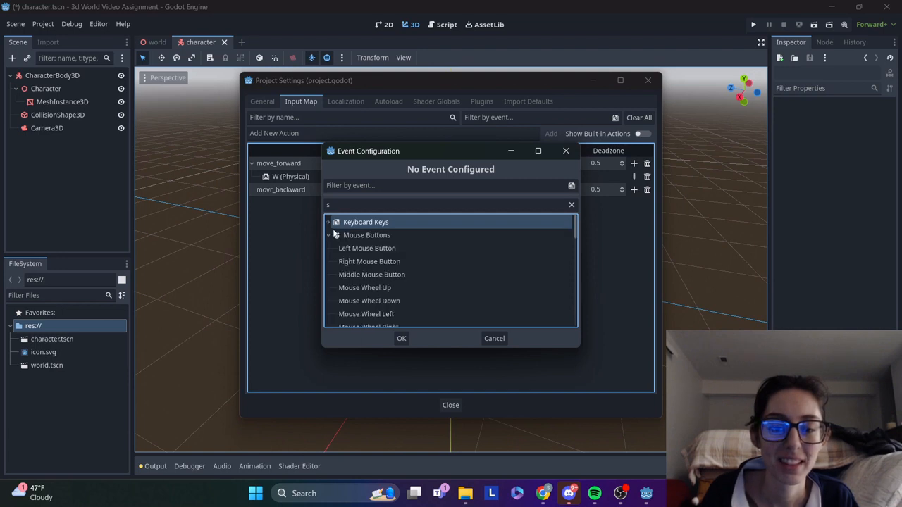
click(328, 236)
click(328, 248)
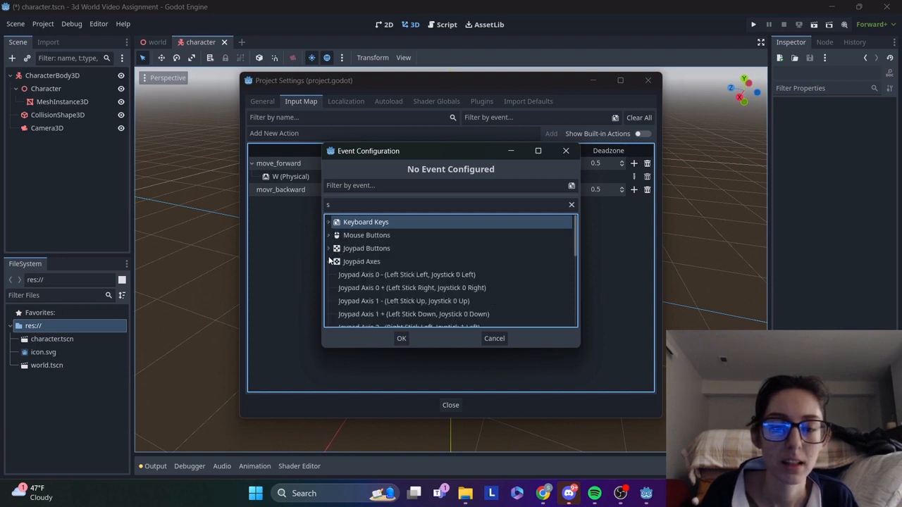
click(328, 261)
click(329, 222)
click(356, 203)
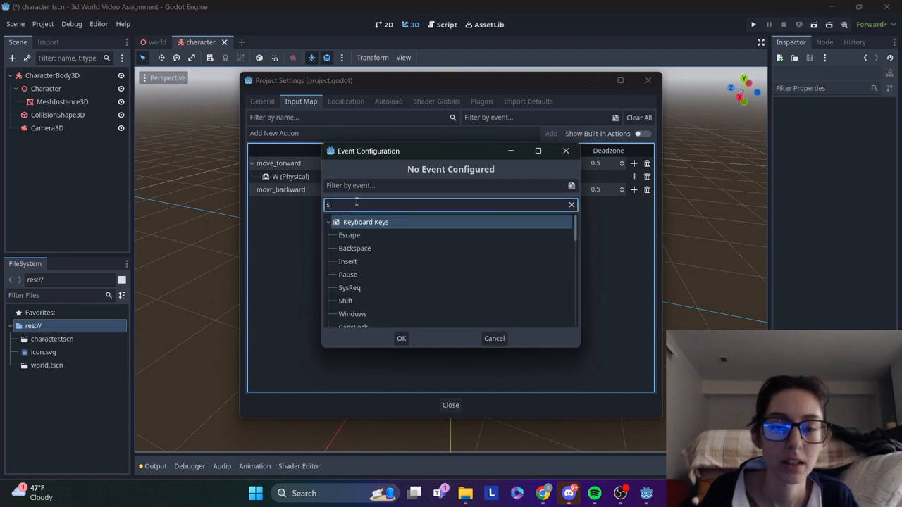
key(BackSpace)
text(S)
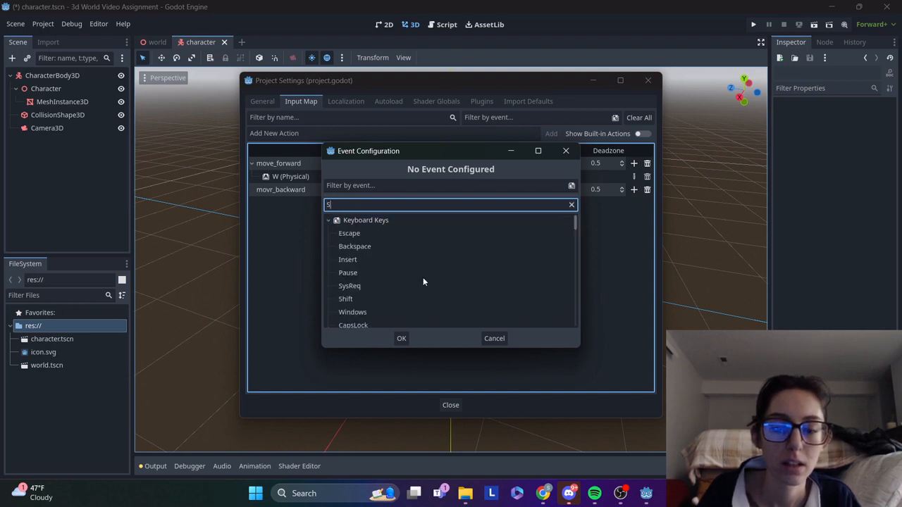
scroll(423, 278, down, 10)
scroll(422, 277, down, 3)
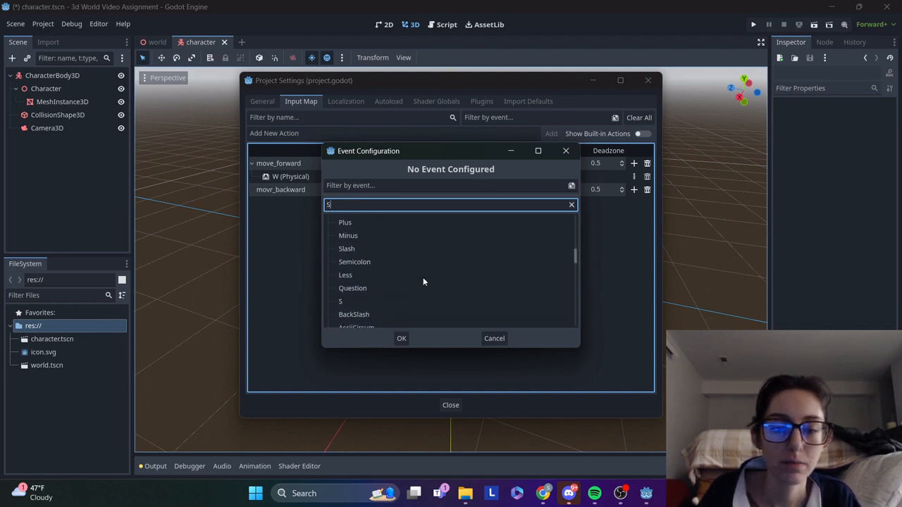
click(347, 275)
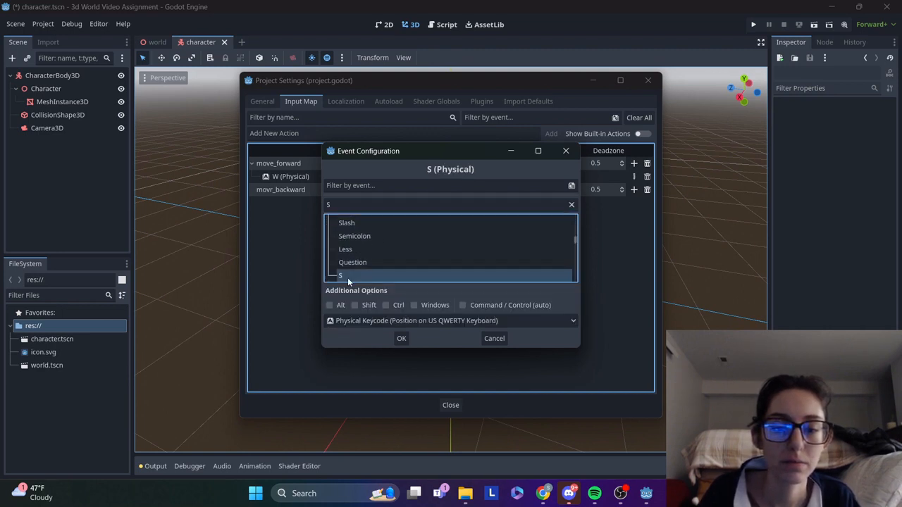
click(401, 338)
Add a new input action named strife_right to the Input Map
click(393, 131)
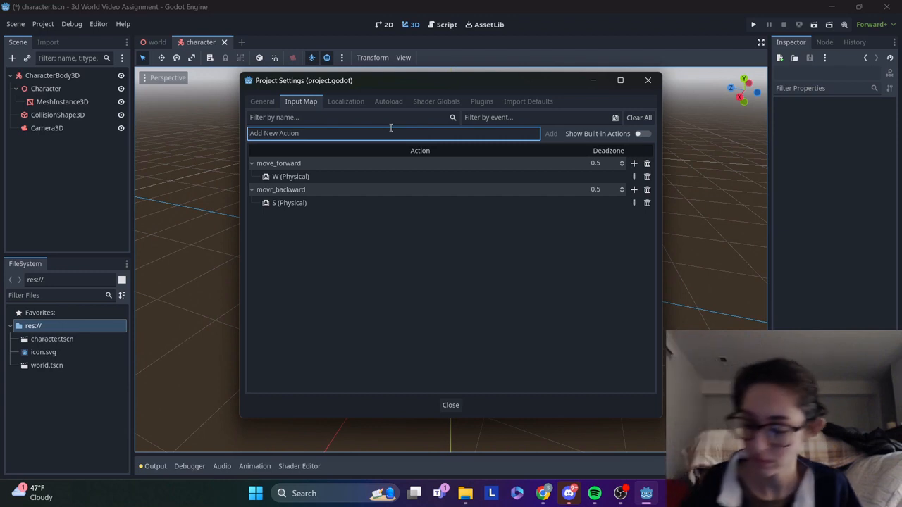
text(strife_right)
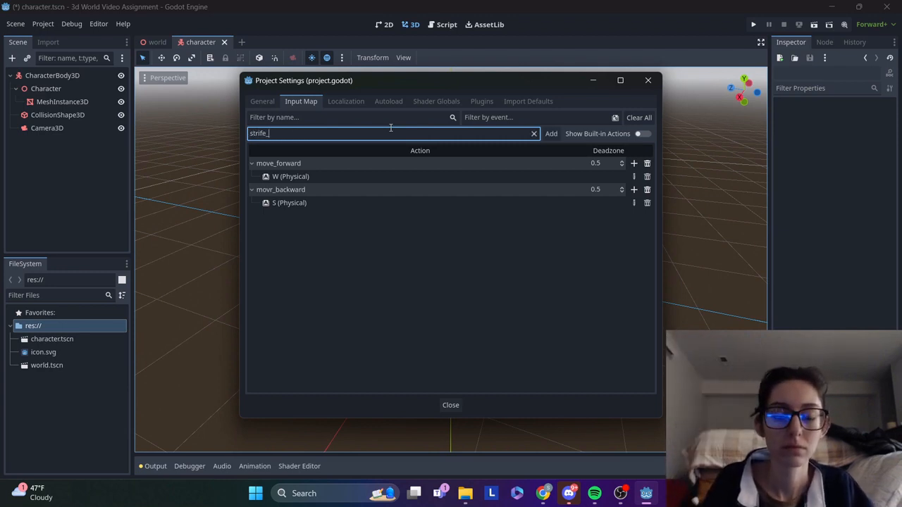
key(Return)
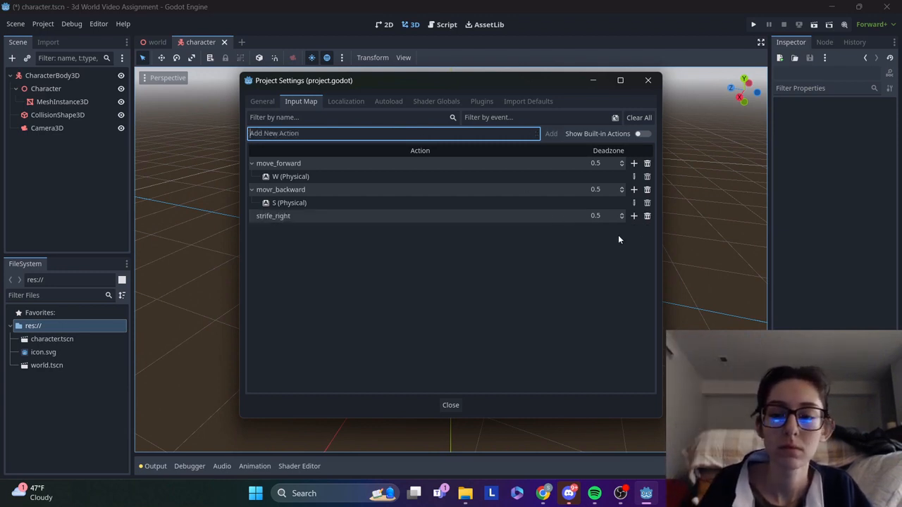
Create an input event for the strife_right action and capture the Shift+A combination for it
click(633, 219)
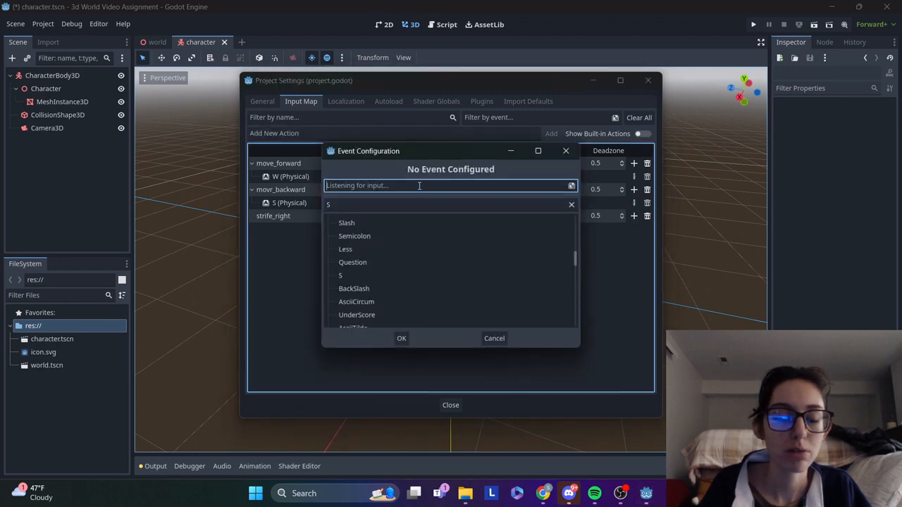
key(shift+a)
key(shift)
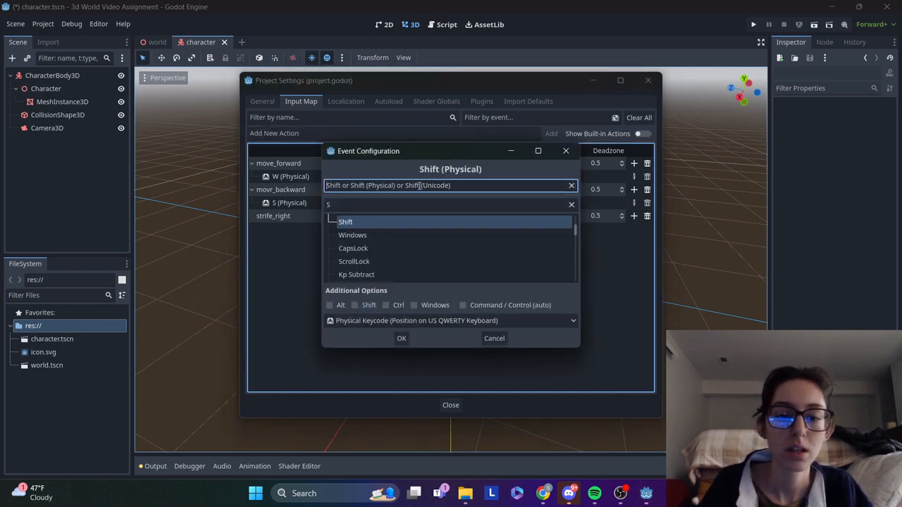
key(BackSpace)
key(shift+a)
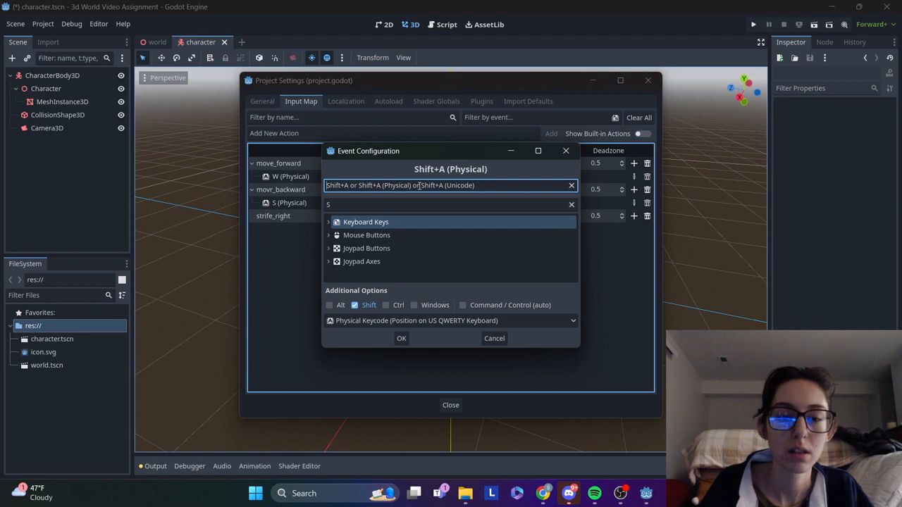
Filter the inputs by A, select the A key with Shift kept on, and accept the event for strife_right
click(345, 205)
text(S)
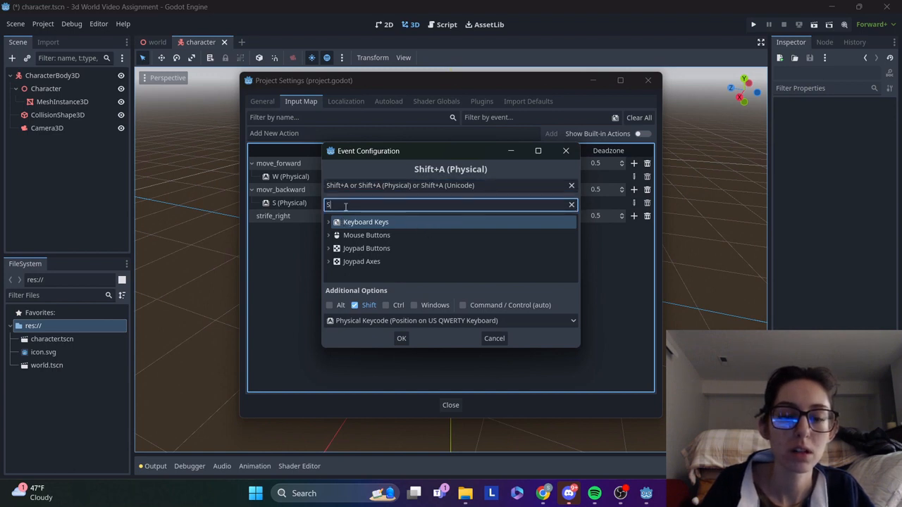
key(BackSpace)
text(A)
scroll(381, 240, down, 1)
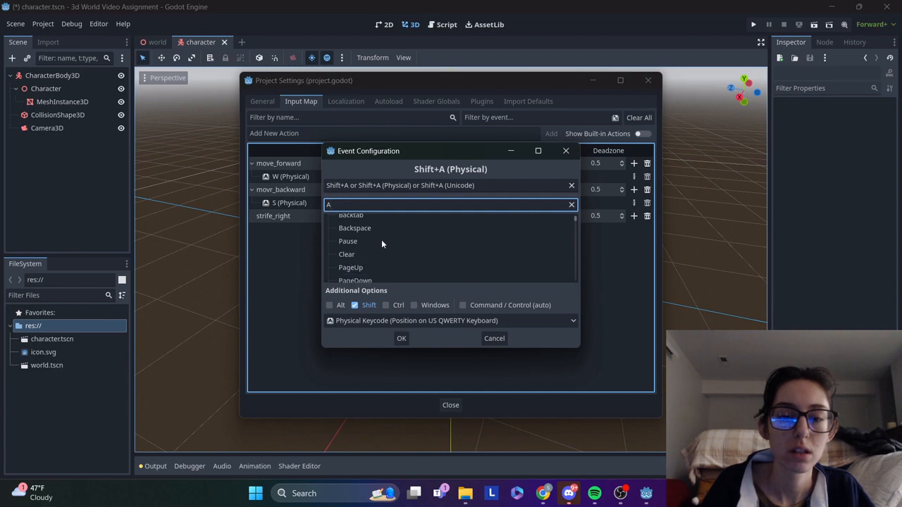
scroll(381, 239, up, 2)
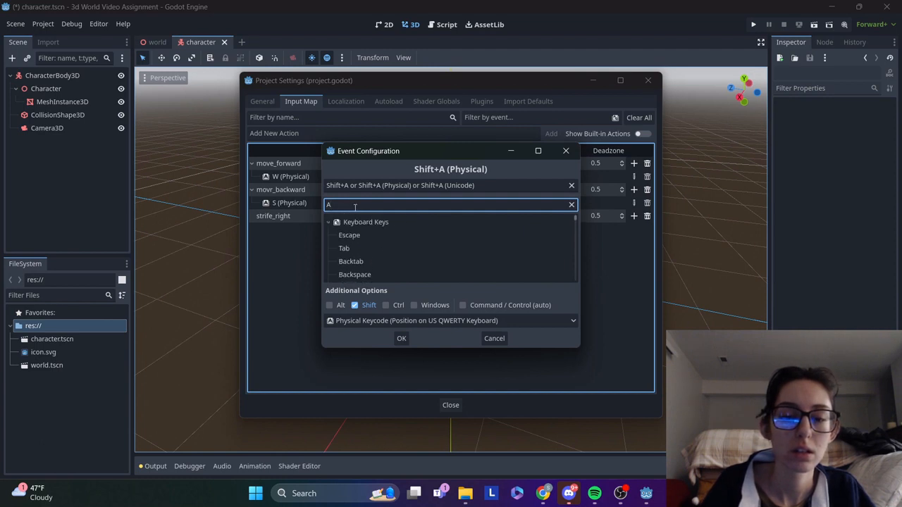
click(420, 185)
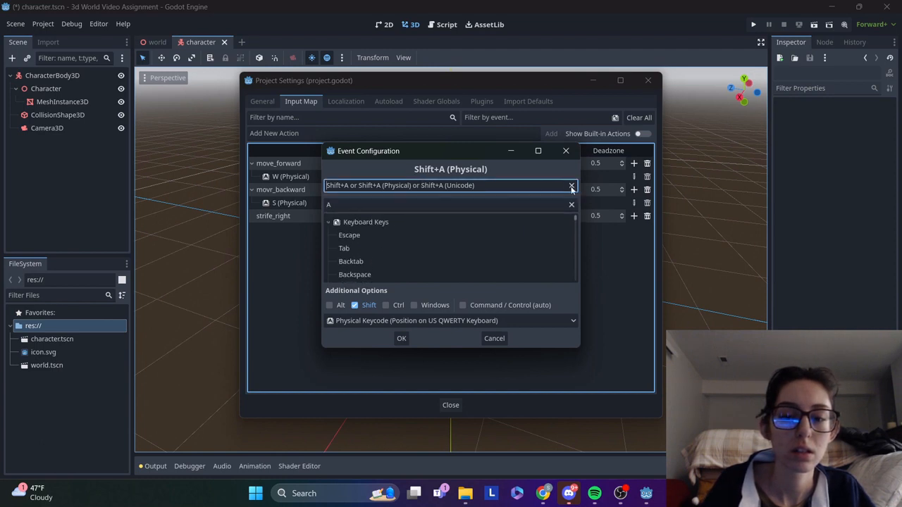
click(571, 185)
click(542, 204)
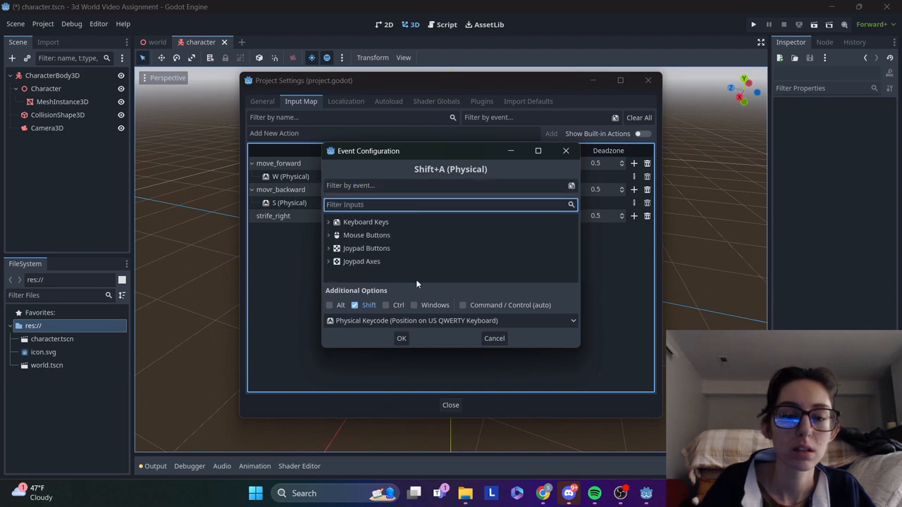
scroll(390, 242, down, 15)
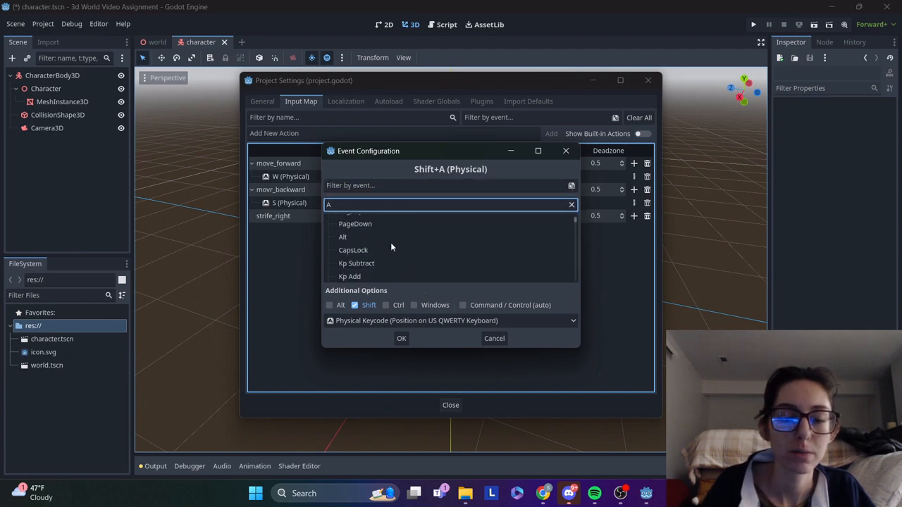
scroll(390, 242, up, 2)
scroll(390, 242, down, 5)
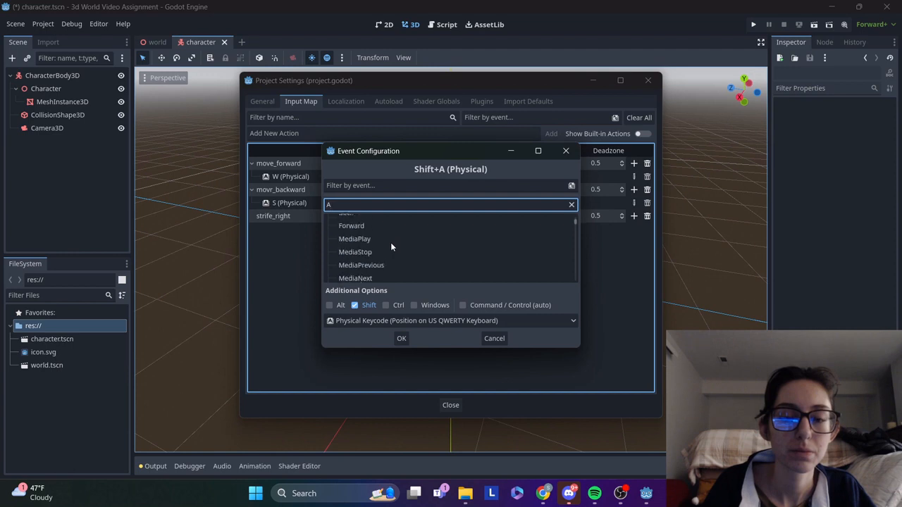
scroll(390, 242, down, 10)
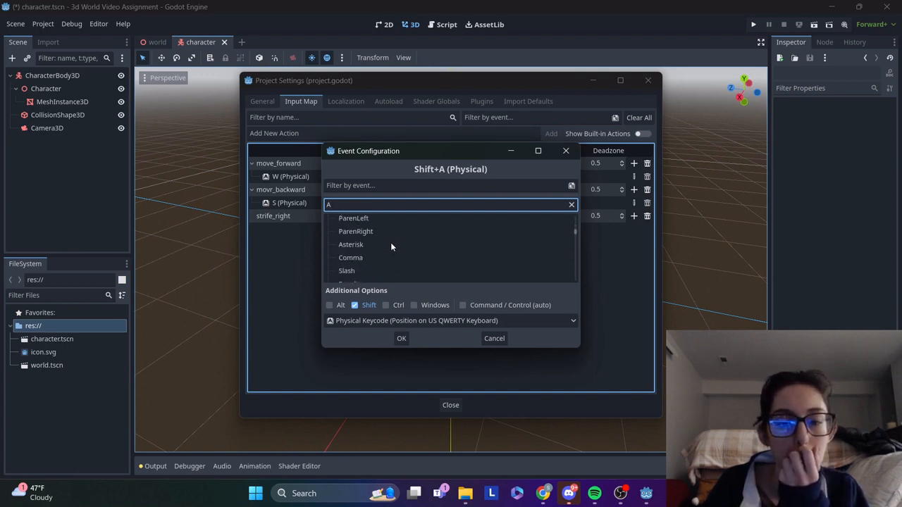
click(341, 222)
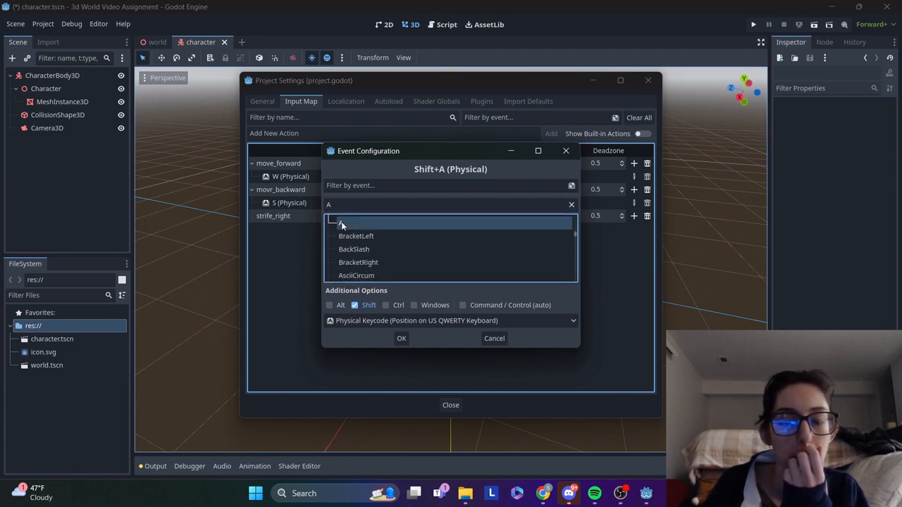
click(402, 338)
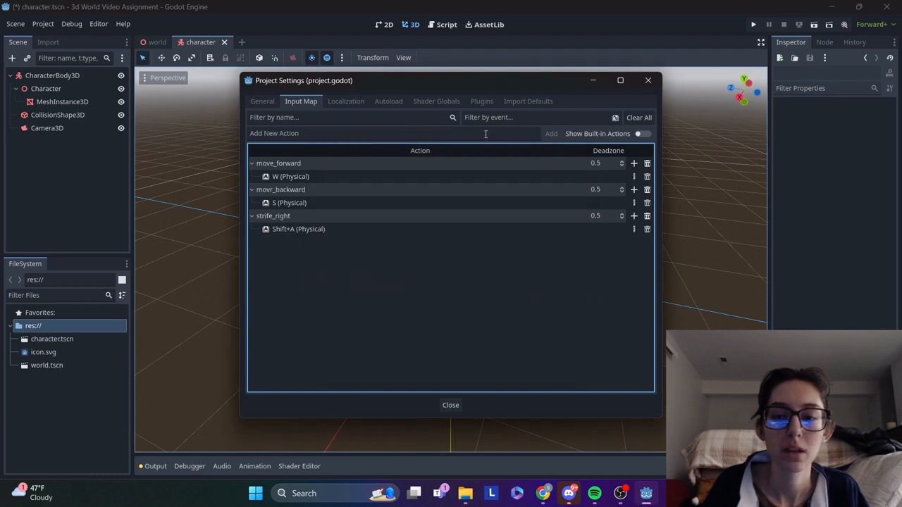
Add a new input action named strife_left to the Input Map
click(485, 134)
text(strife)
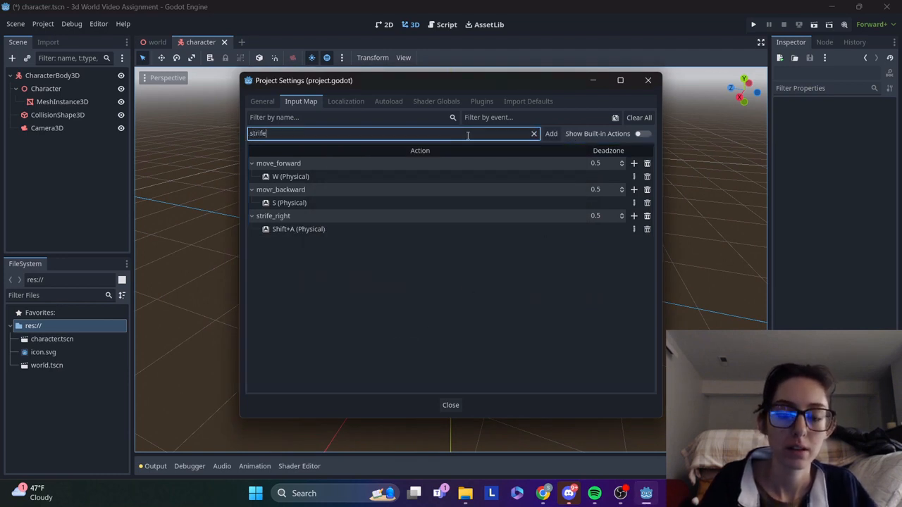
text(_left)
key(Return)
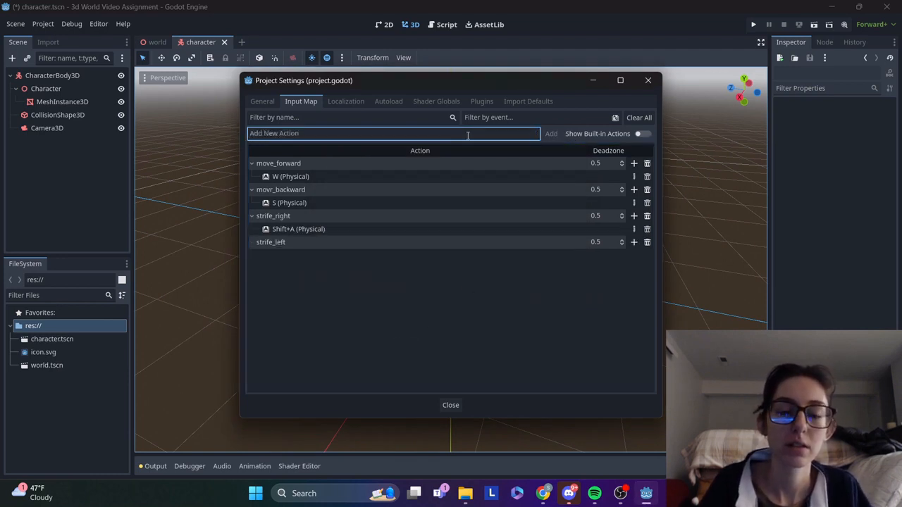
click(634, 241)
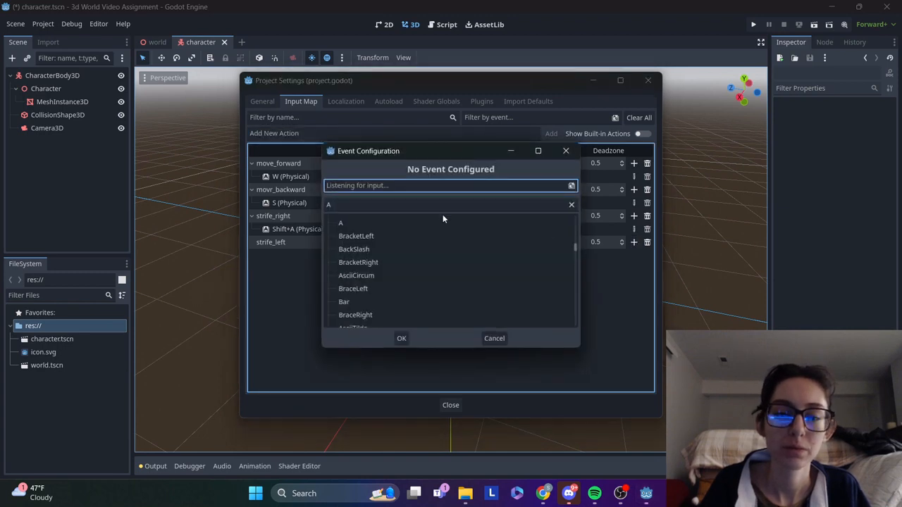
key(shift+d)
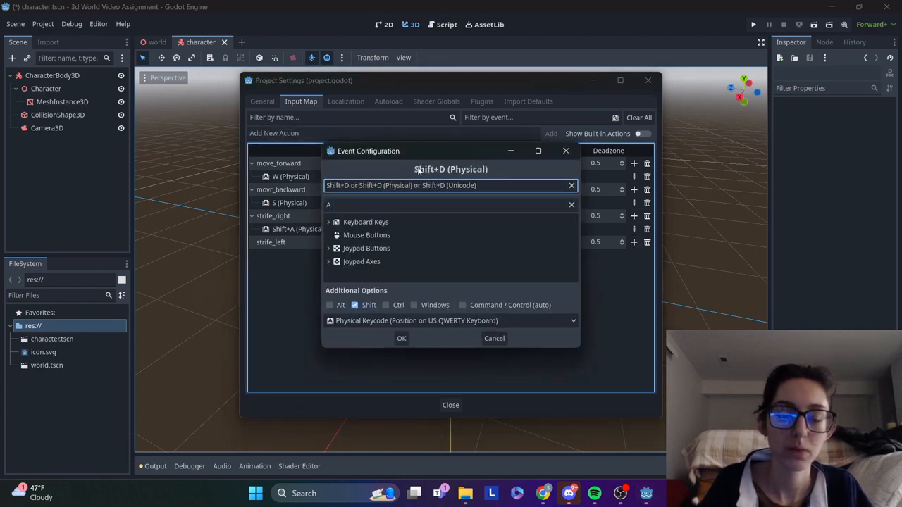
key(ctrl+z)
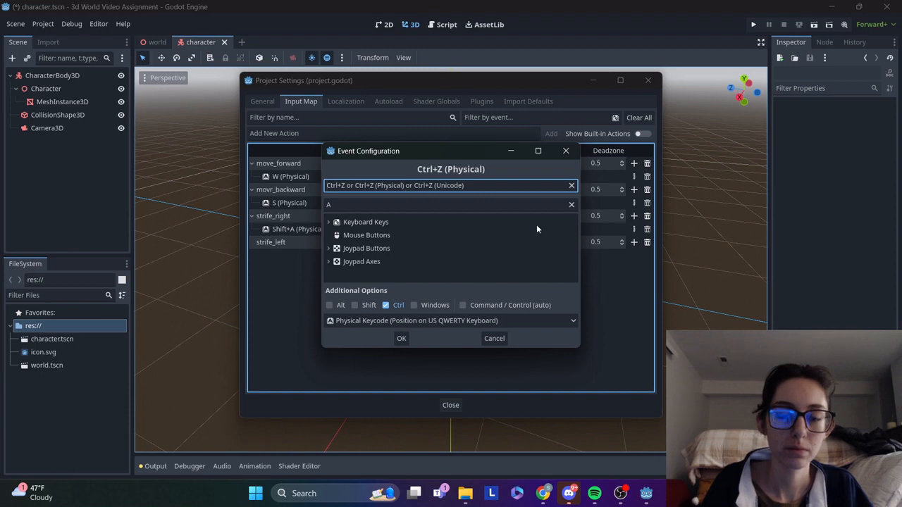
click(494, 338)
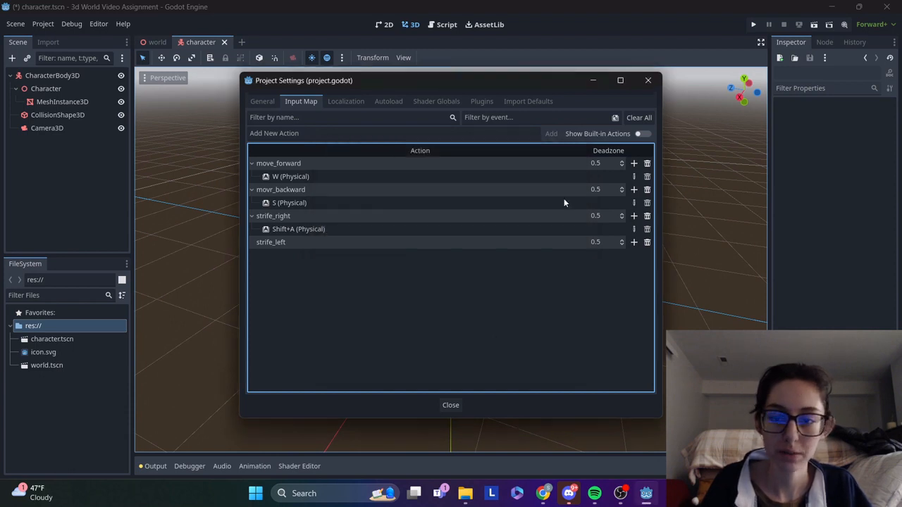
Assign the physical D key without modifiers to the strife_left action, then close the project settings
click(632, 243)
click(397, 205)
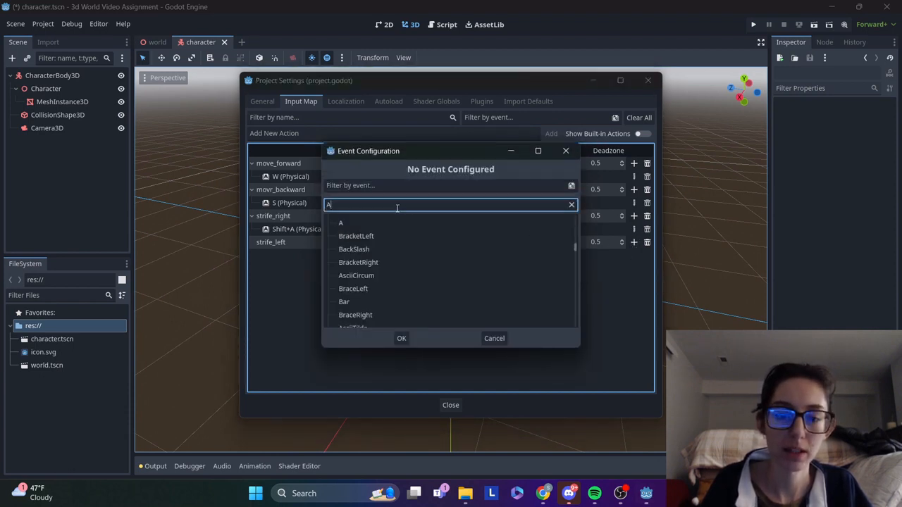
text(A)
key(BackSpace)
text(D)
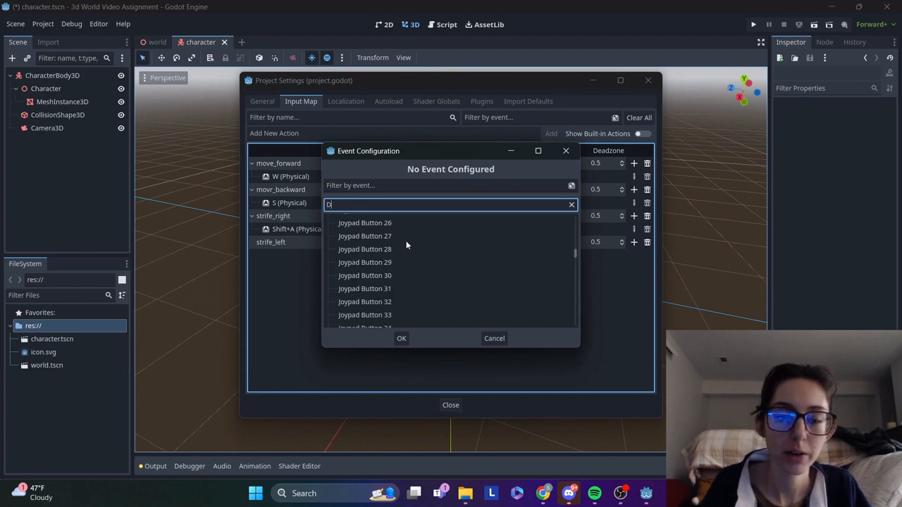
scroll(406, 243, up, 4)
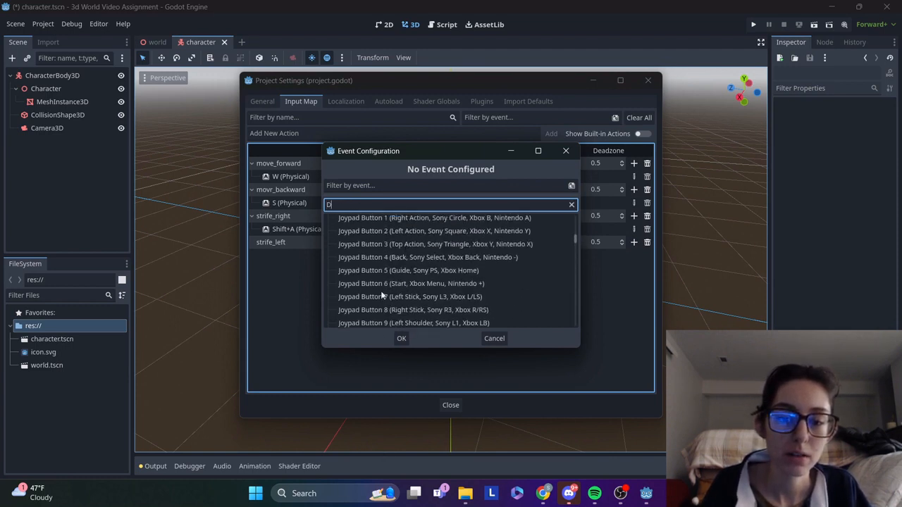
scroll(381, 285, up, 10)
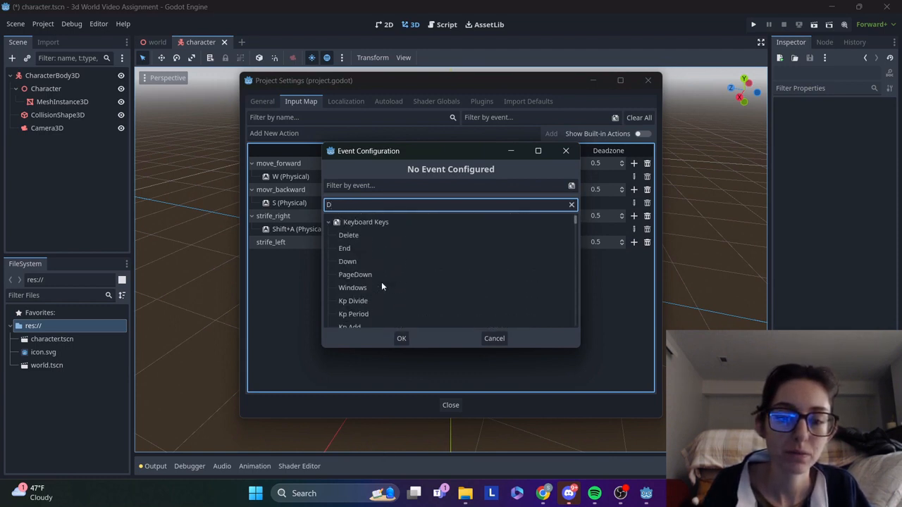
scroll(381, 285, down, 8)
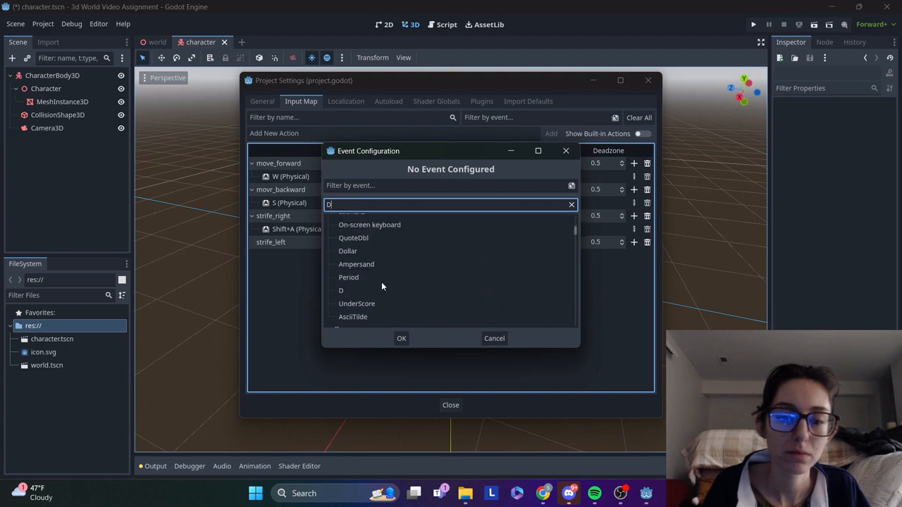
click(345, 291)
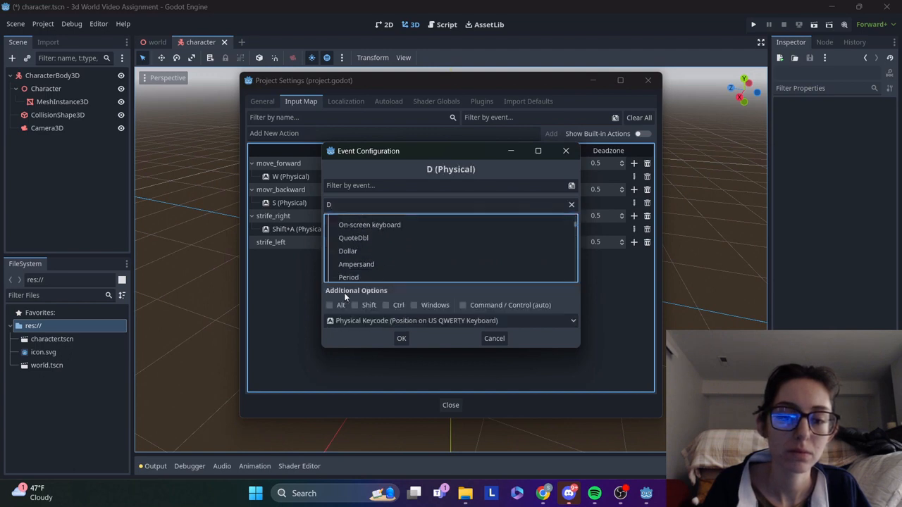
click(399, 339)
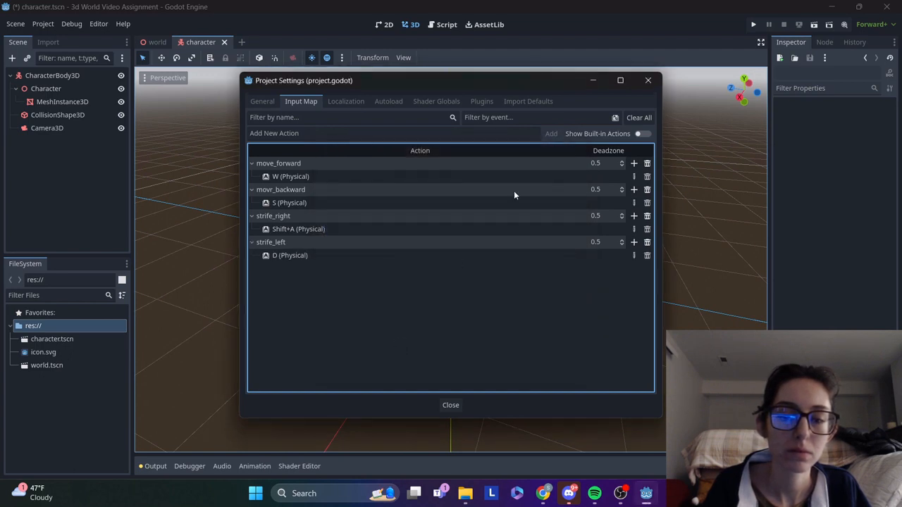
click(447, 408)
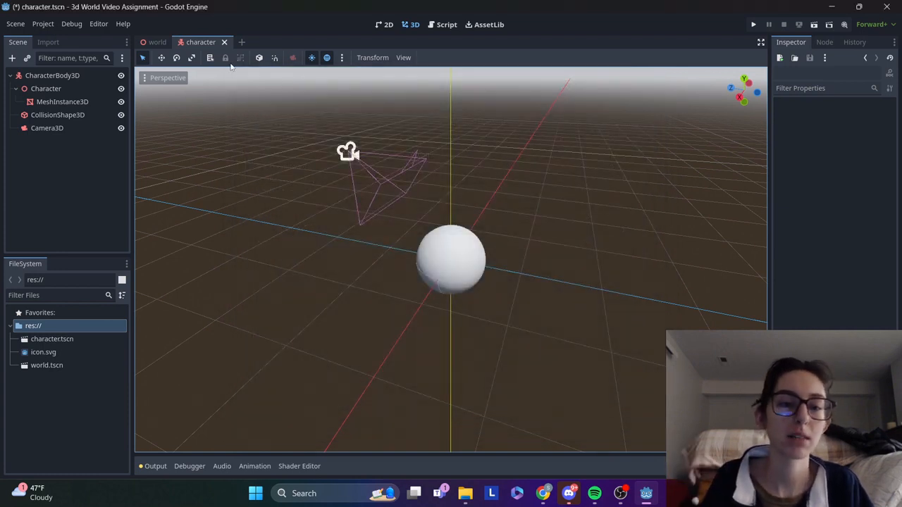
Attach a new GDScript at res://character.gd to the CharacterBody3D root using the CharacterBody3D: Basic Movement template
click(69, 78)
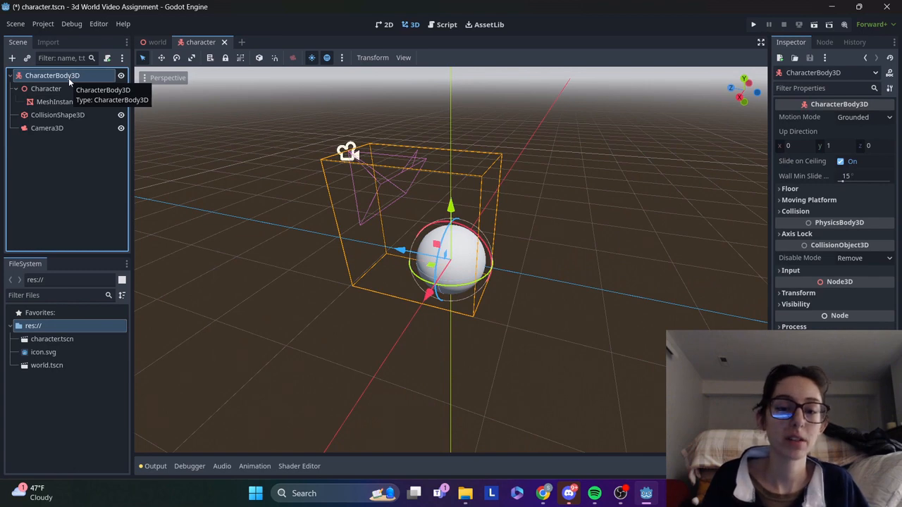
right_click(68, 78)
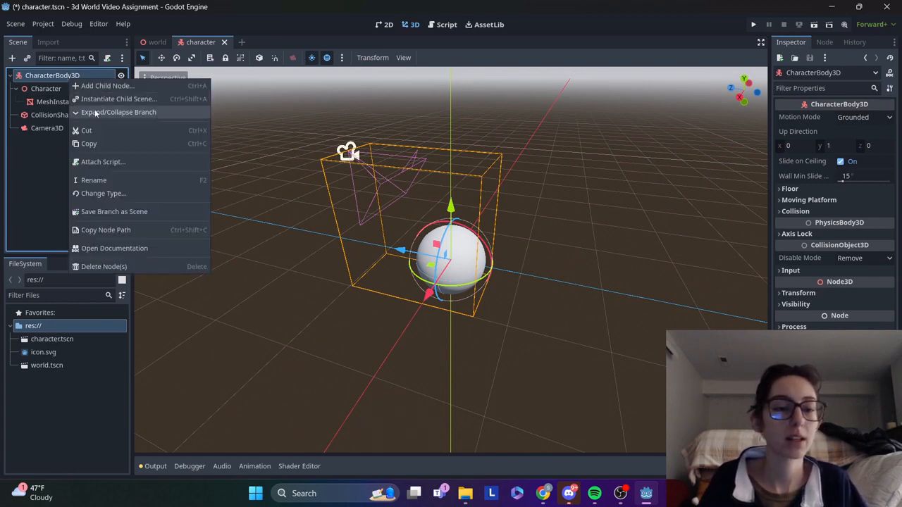
click(121, 164)
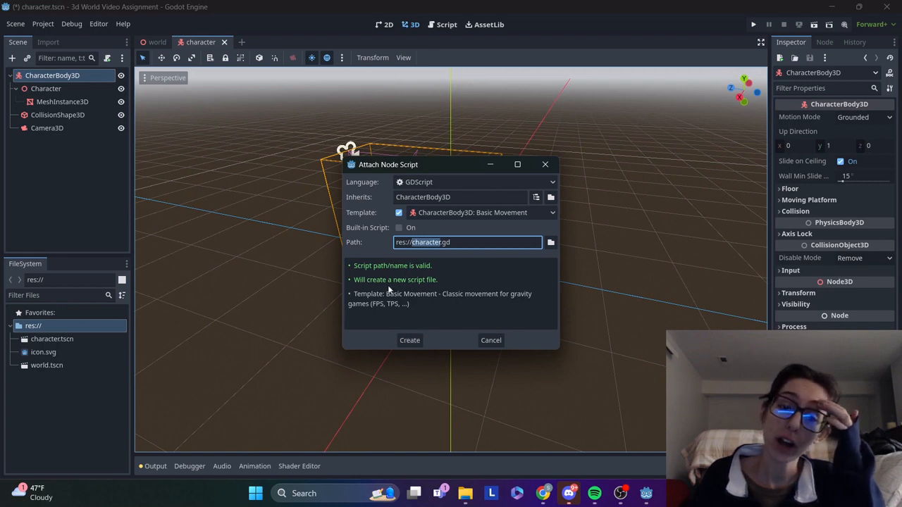
click(408, 341)
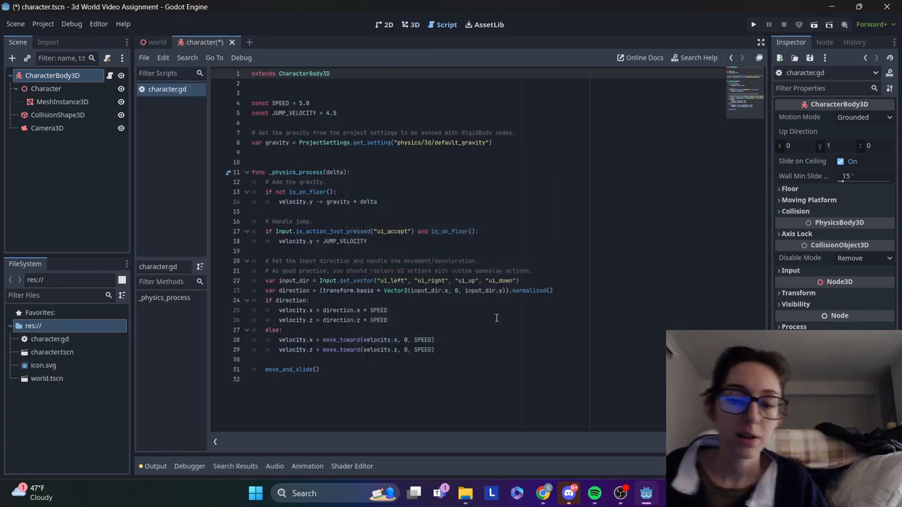
Replace "ui_left" with "strife_left" in the Input.get_vector call of the character script
click(406, 280)
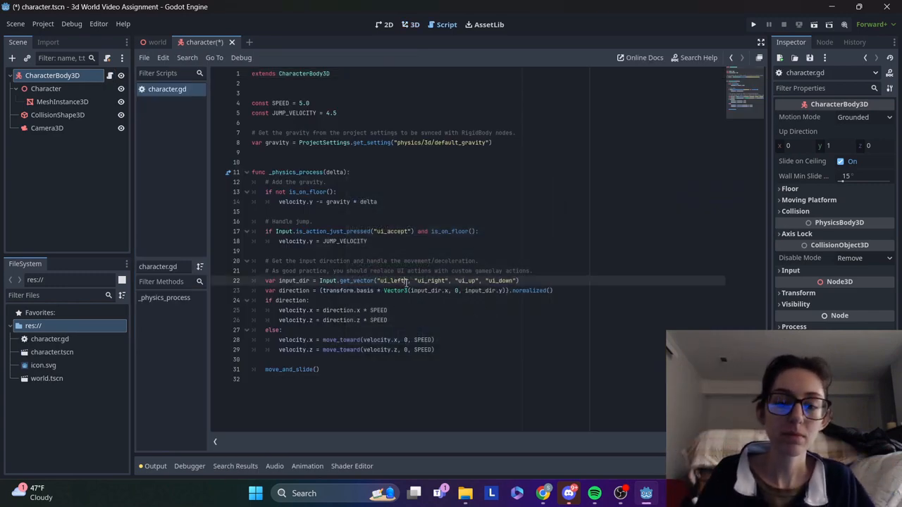
key(BackSpace)
key(BackSpace)
key(BackSpace)
key(BackSpace)
key(BackSpace)
key(BackSpace)
key(BackSpace)
text(l)
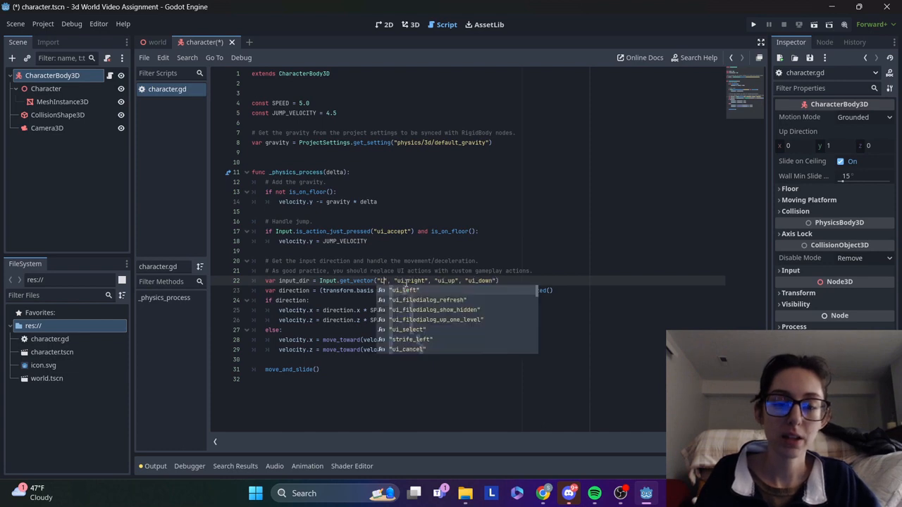
key(BackSpace)
text(s)
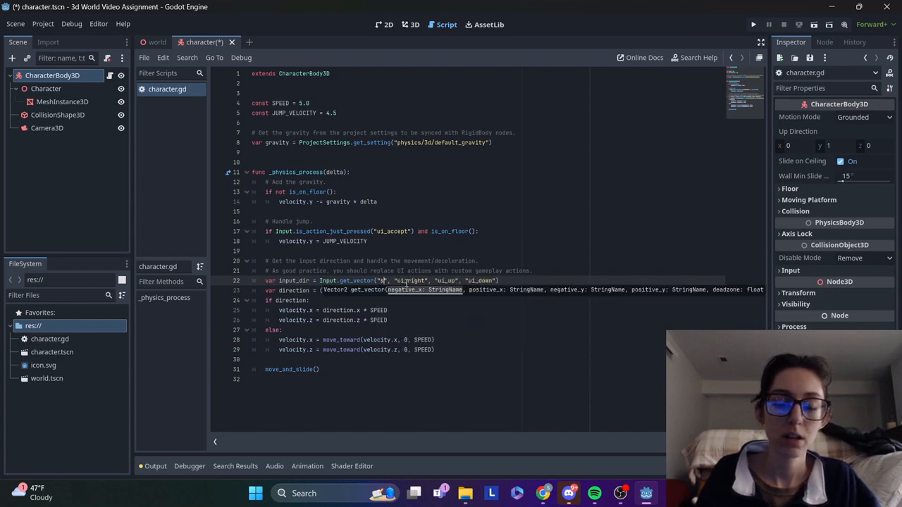
text(trife)
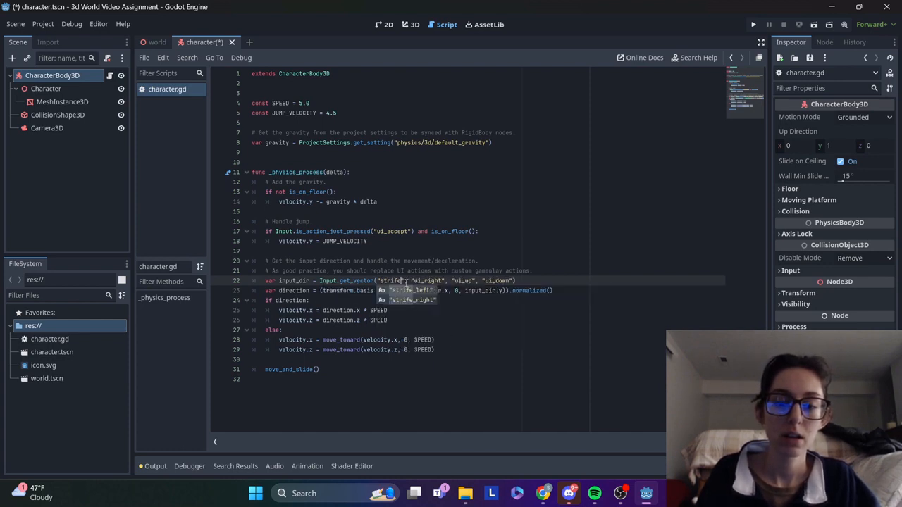
key(Return)
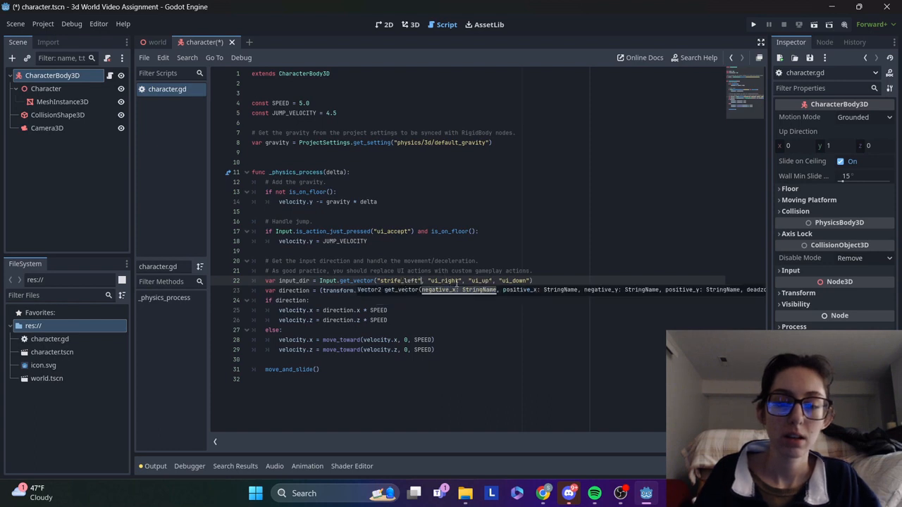
Replace "ui_right" with "strife_right" as the second argument of the Input.get_vector call
click(457, 281)
key(BackSpace)
key(BackSpace)
key(BackSpace)
key(BackSpace)
key(BackSpace)
key(BackSpace)
key(BackSpace)
key(BackSpace)
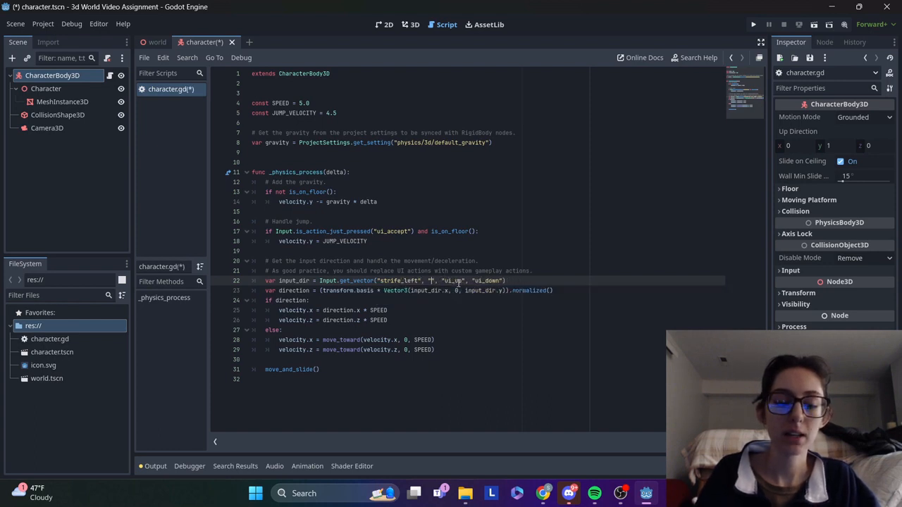
text(strife)
key(Down)
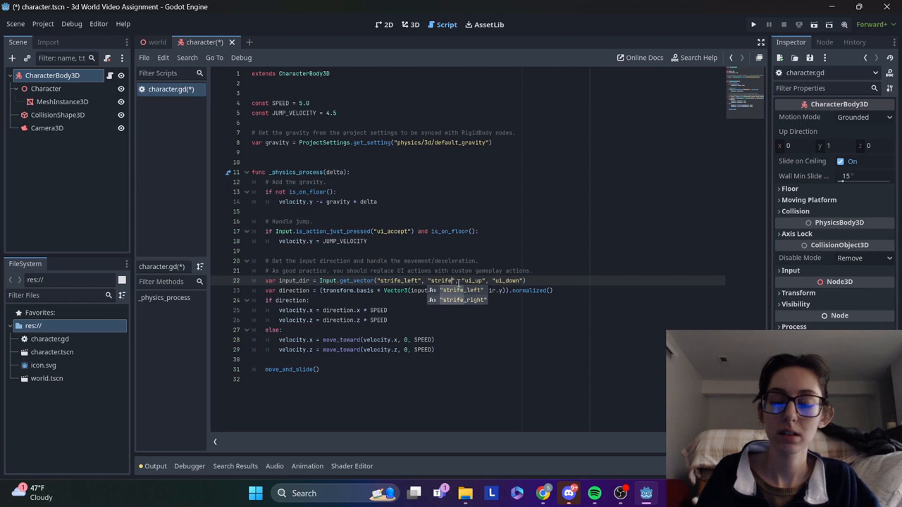
key(Return)
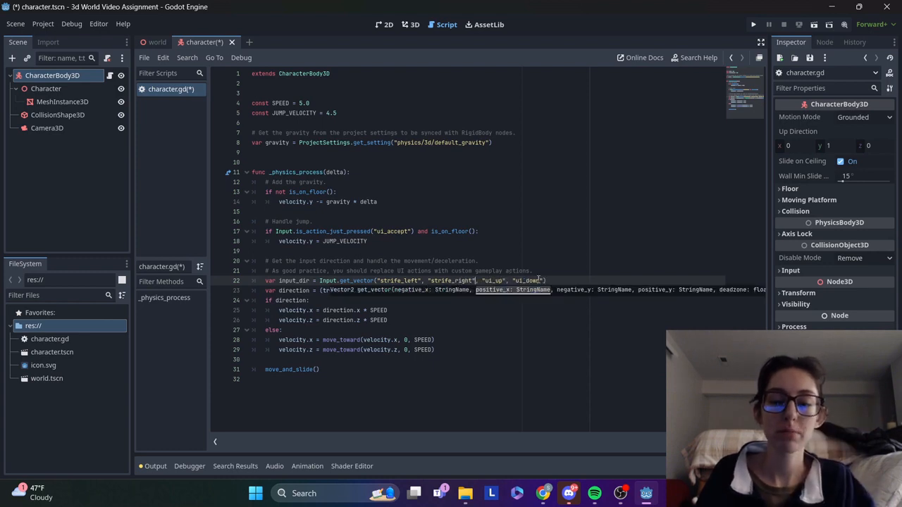
Replace "ui_up" with "move_forward" as the third argument of the Input.get_vector call
click(505, 281)
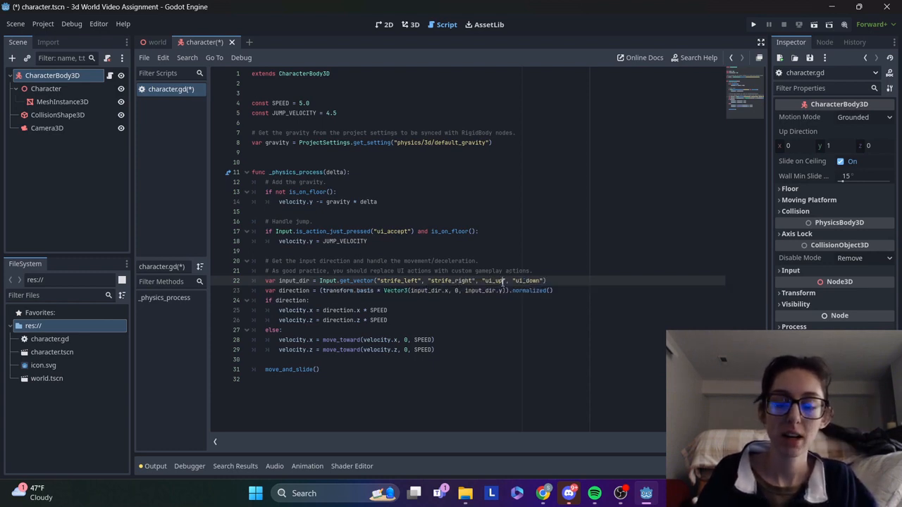
key(BackSpace)
key(BackSpace)
key(BackSpace)
key(BackSpace)
key(BackSpace)
text(move_forward)
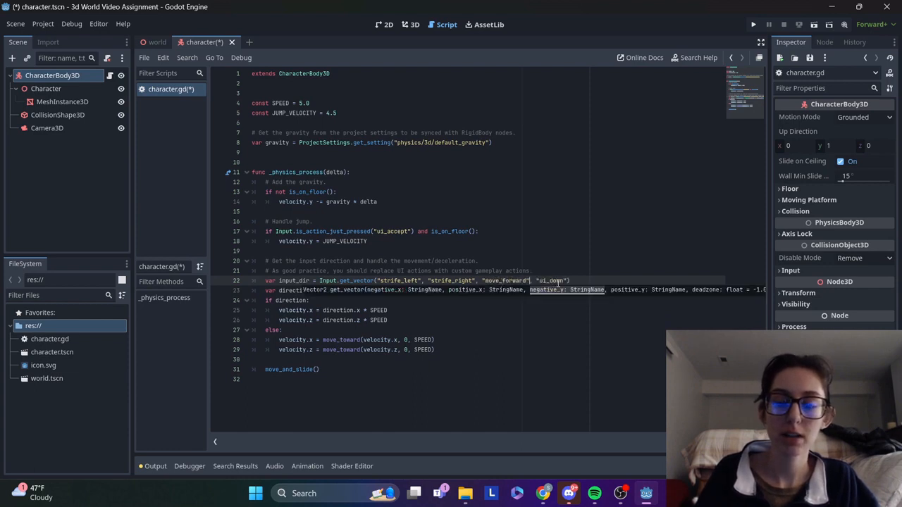
Replace "ui_down" with "move_backward" as the last Input.get_vector argument and save the script and scene
click(564, 280)
key(BackSpace)
key(BackSpace)
key(BackSpace)
key(BackSpace)
key(BackSpace)
key(BackSpace)
key(BackSpace)
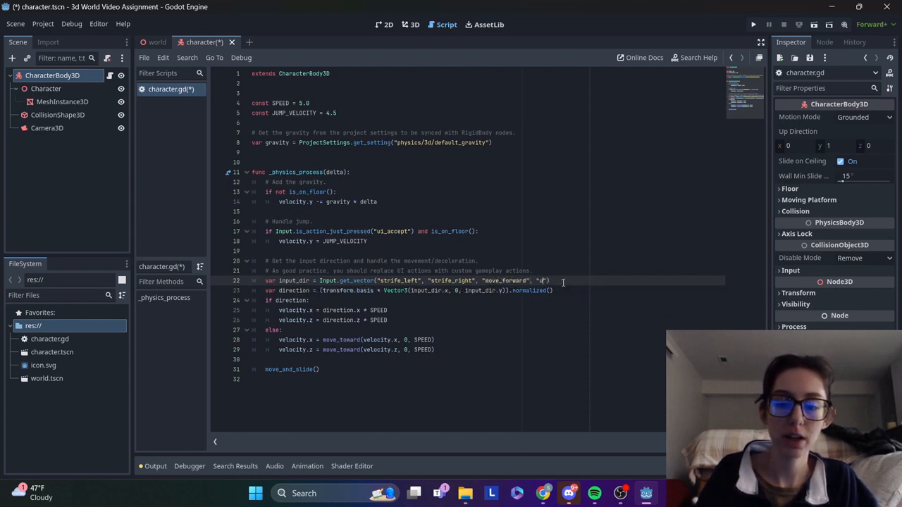
text(move_forward)
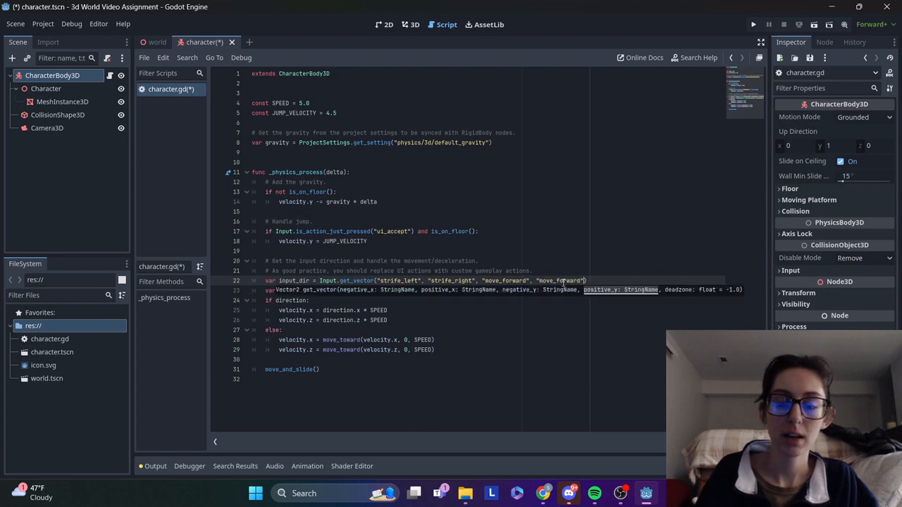
key(BackSpace)
key(BackSpace)
key(BackSpace)
text(backward")
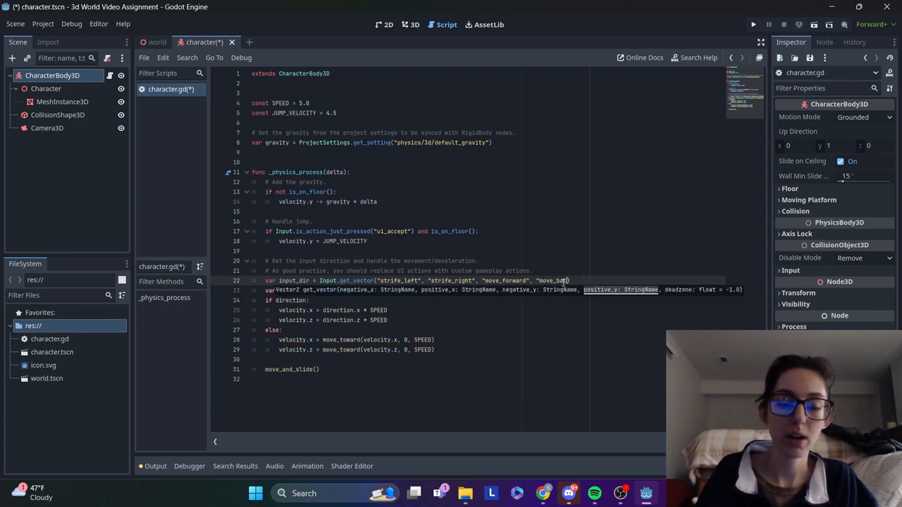
click(582, 330)
key(ctrl+s)
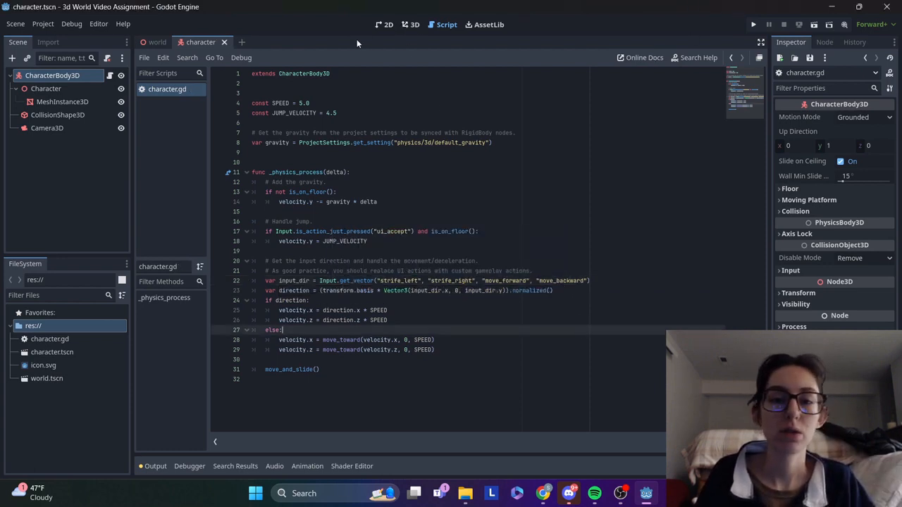
Instantiate character.tscn under the Node3D root of the world scene and save the scene
click(140, 43)
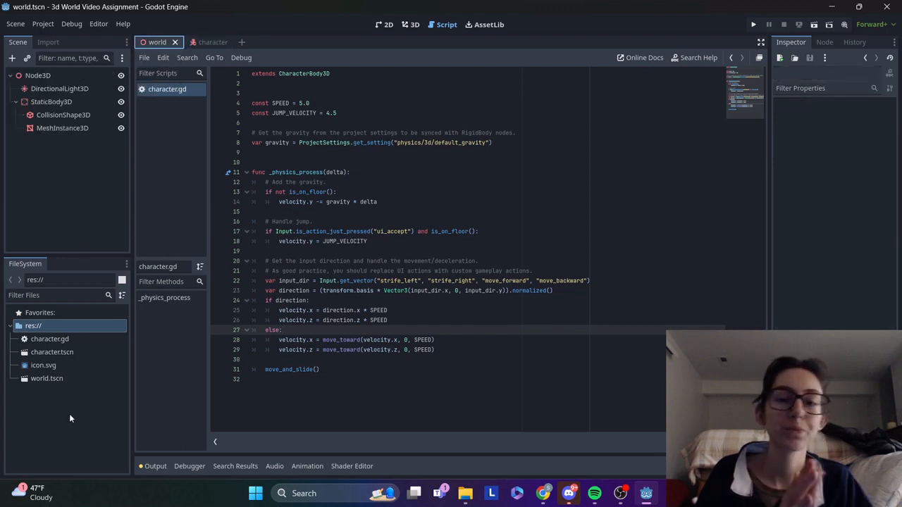
click(54, 351)
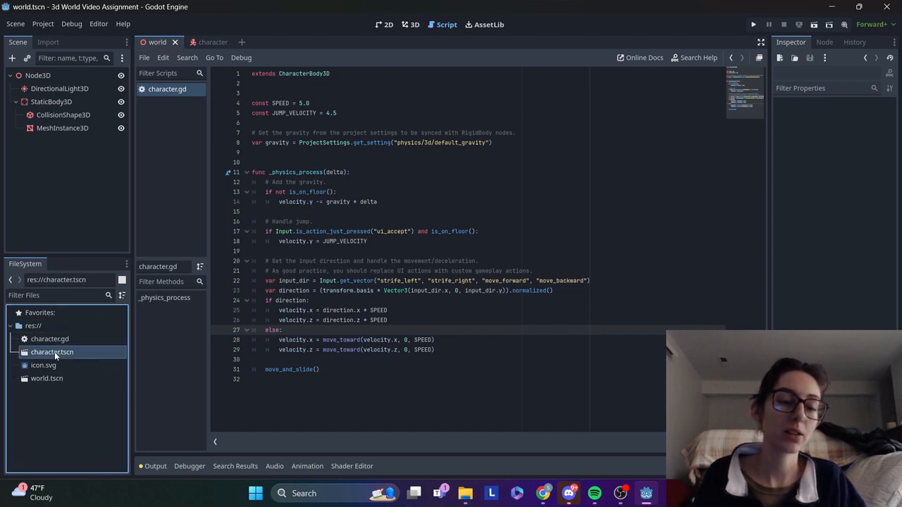
drag(54, 352, 31, 80)
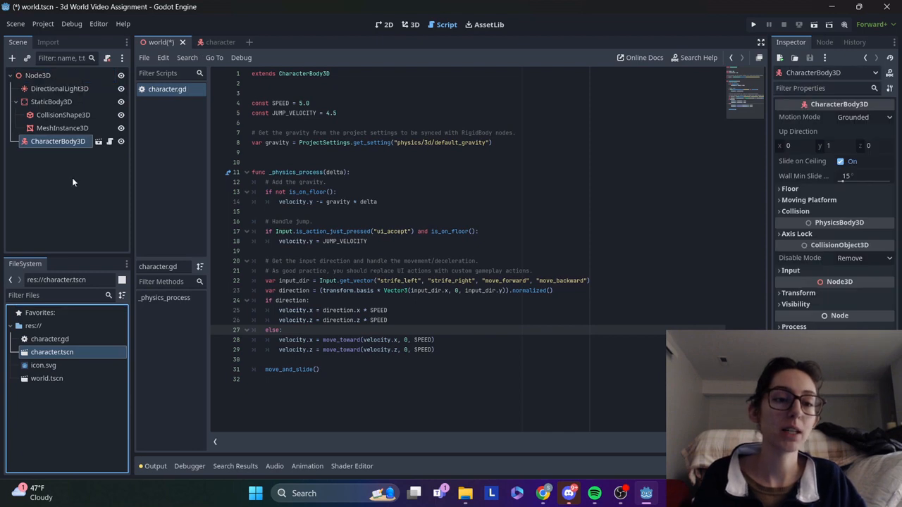
key(ctrl+s)
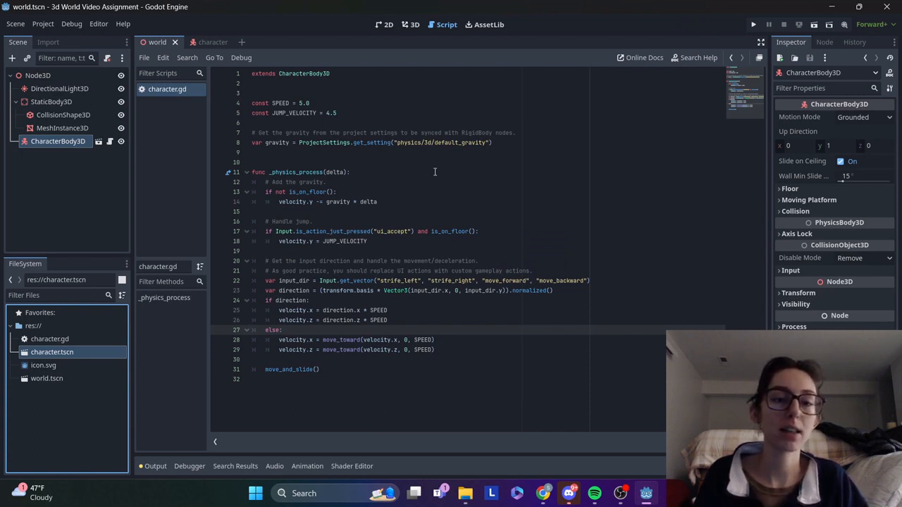
Run the project with the current world scene as the main scene and test the sphere's forward and sideways movement
click(752, 24)
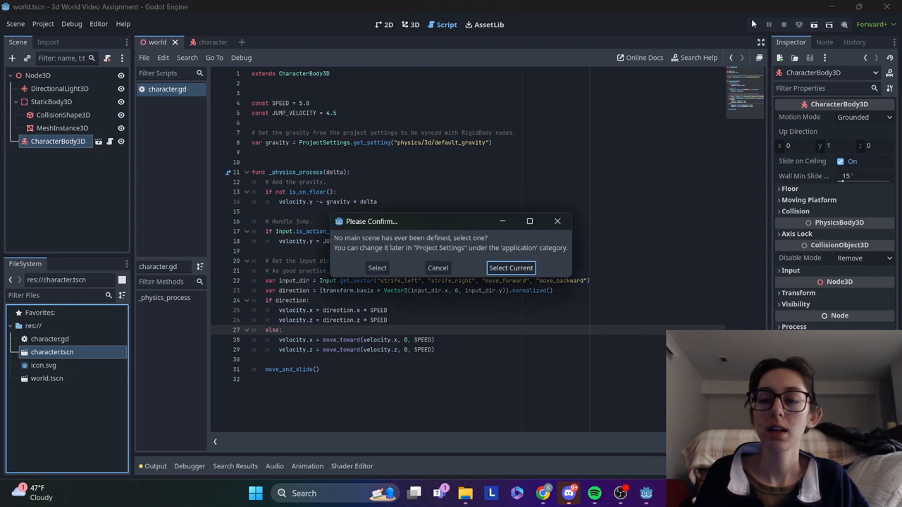
click(518, 267)
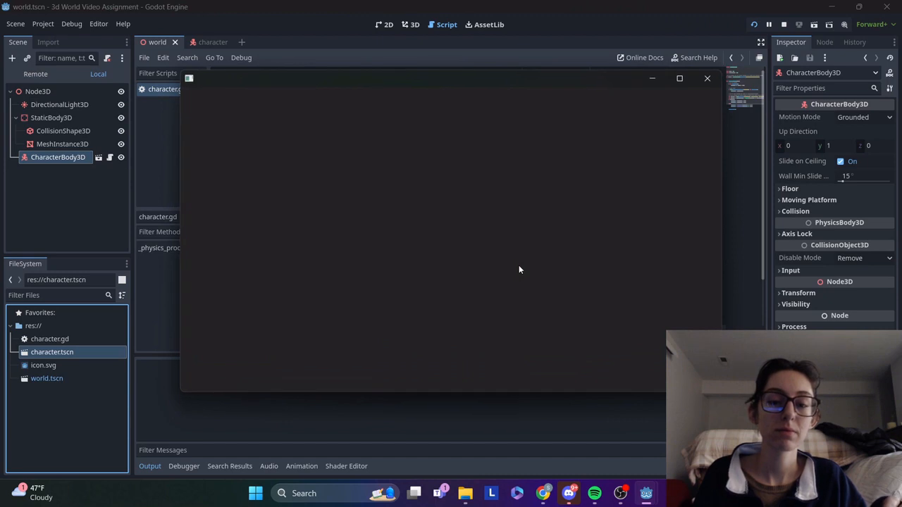
key(w)
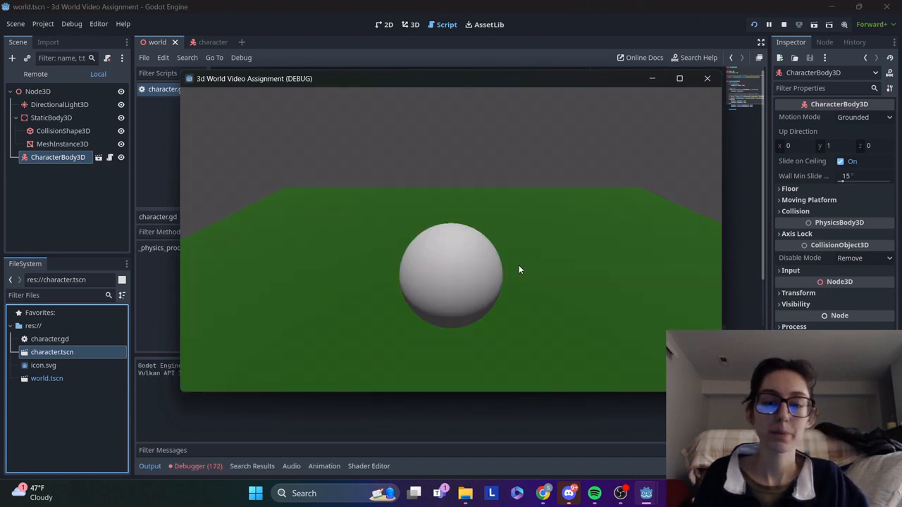
key(a)
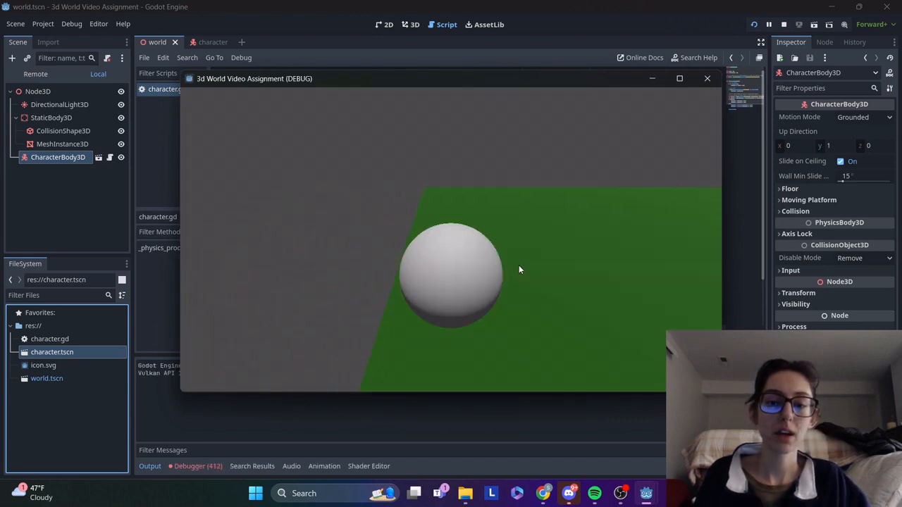
key(w)
key(a)
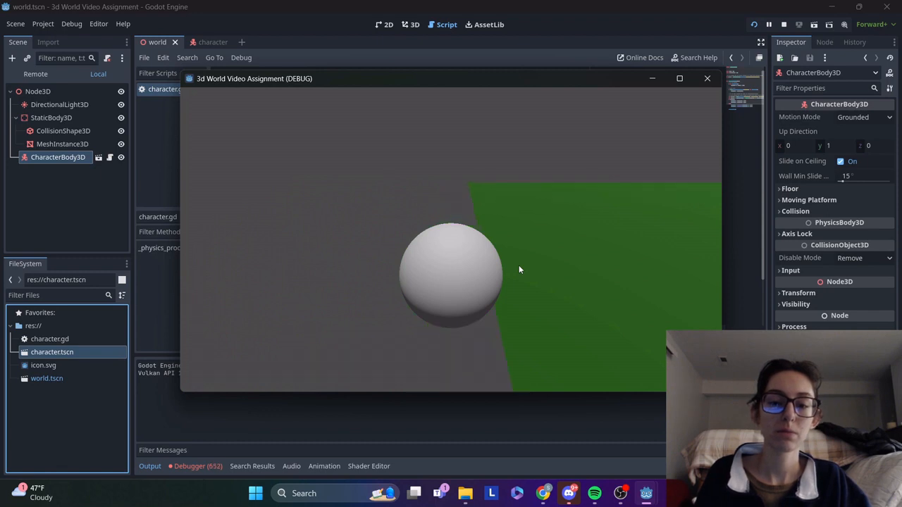
click(785, 24)
Open the character scene, switch to the Usability Project document in Chrome and copy its full replacement script from "extends CharacterBody3D" to "move_and_slide()"
click(203, 42)
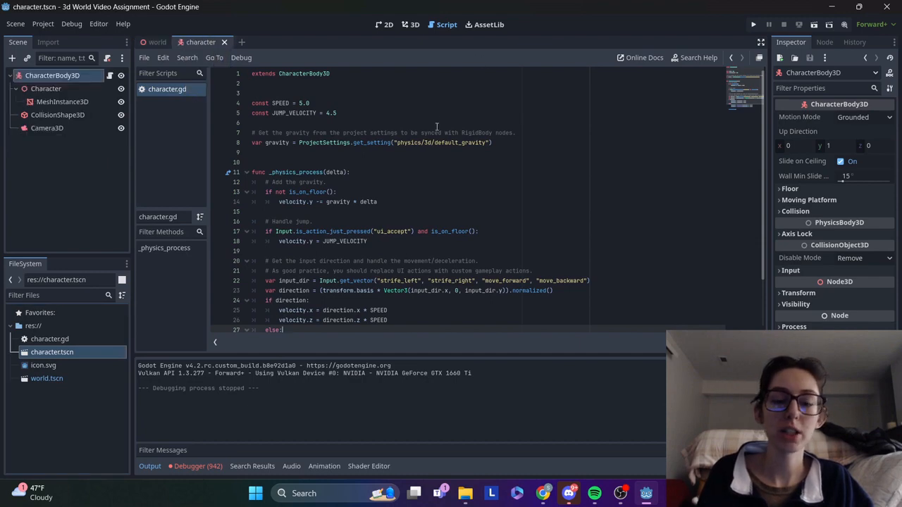
click(543, 493)
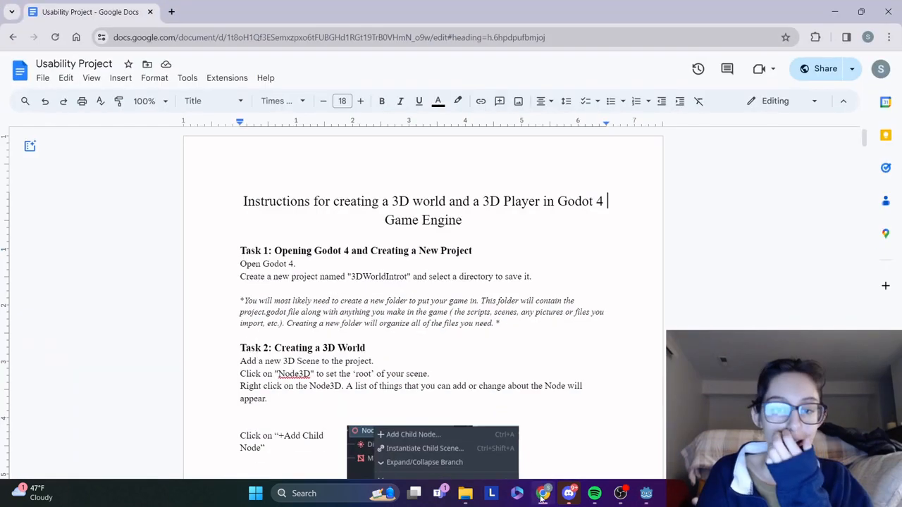
scroll(486, 309, down, 10)
scroll(486, 309, down, 20)
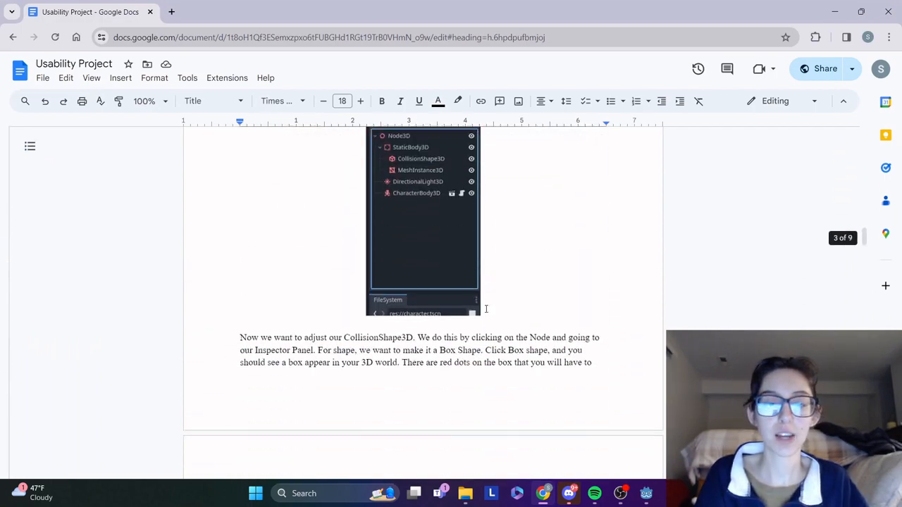
scroll(486, 309, down, 20)
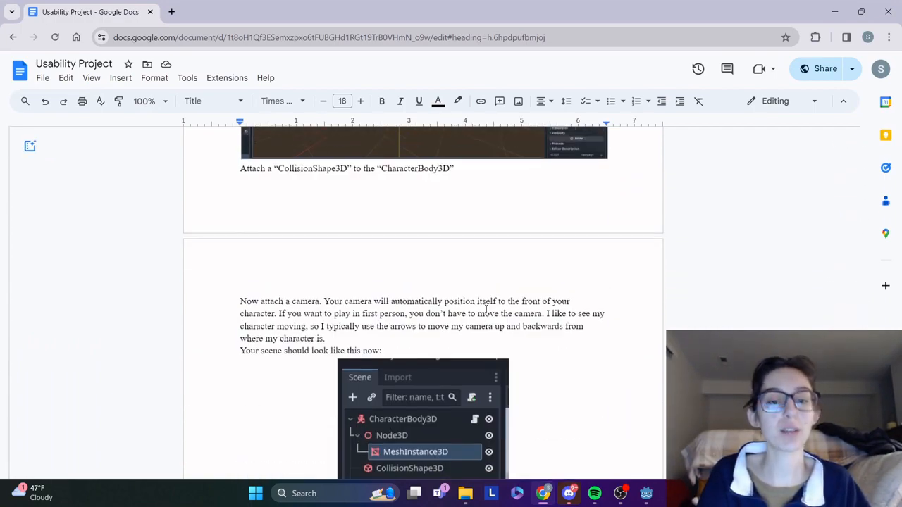
scroll(486, 309, down, 10)
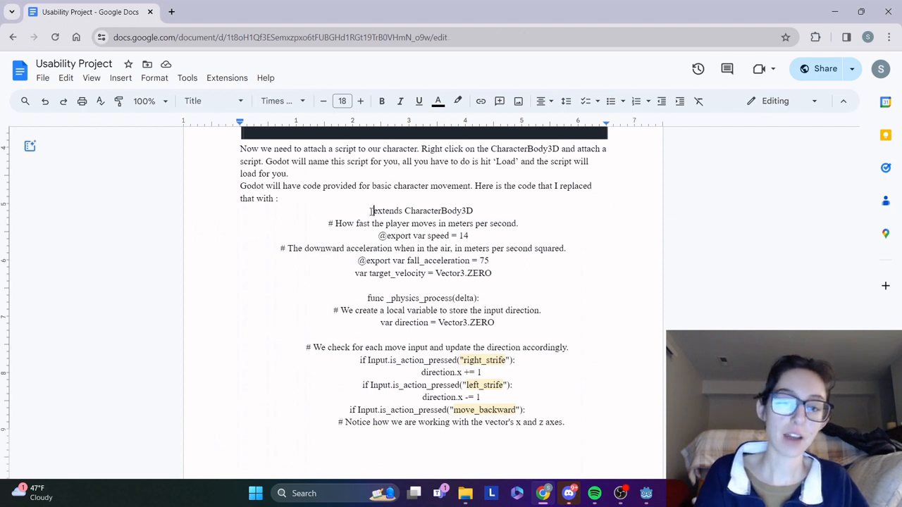
drag(374, 211, 516, 427)
scroll(533, 441, down, 5)
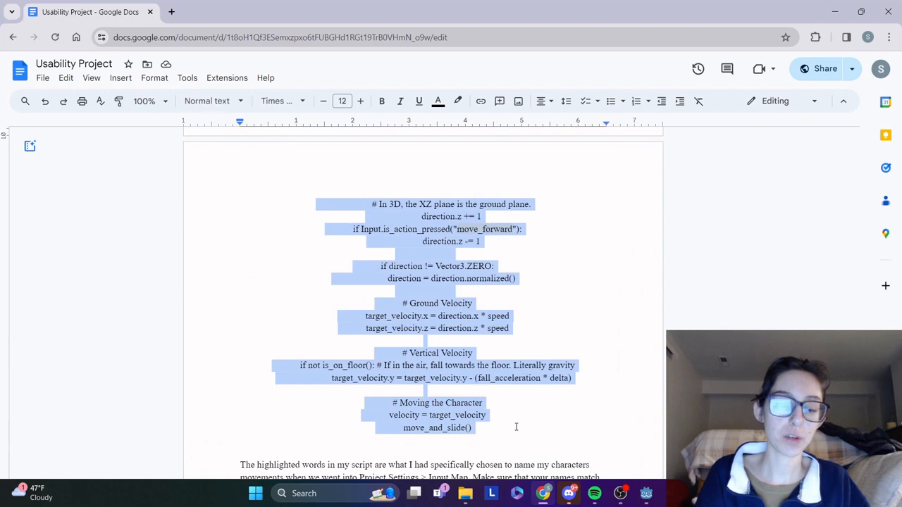
Return to Godot, replace all the code in character.gd with the copied movement script, and save
click(834, 12)
scroll(415, 212, down, 2)
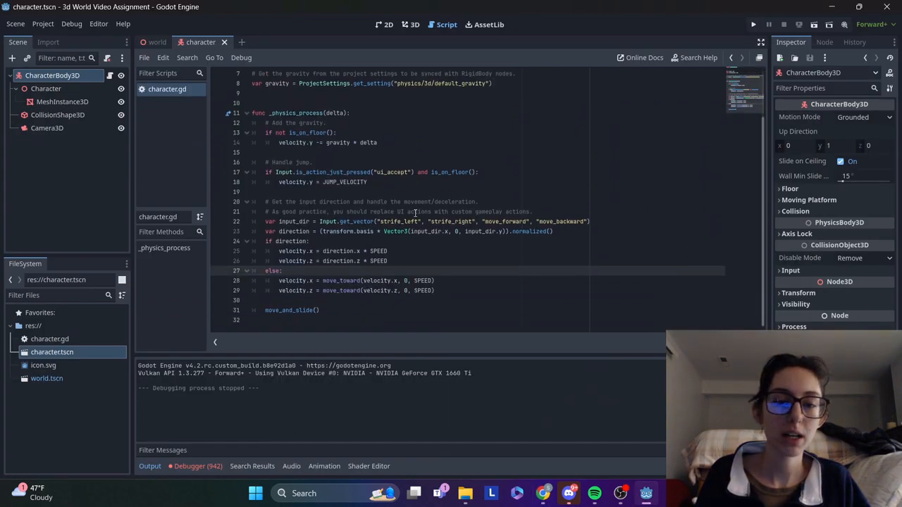
drag(319, 311, 235, 31)
key(ctrl+v)
key(ctrl+s)
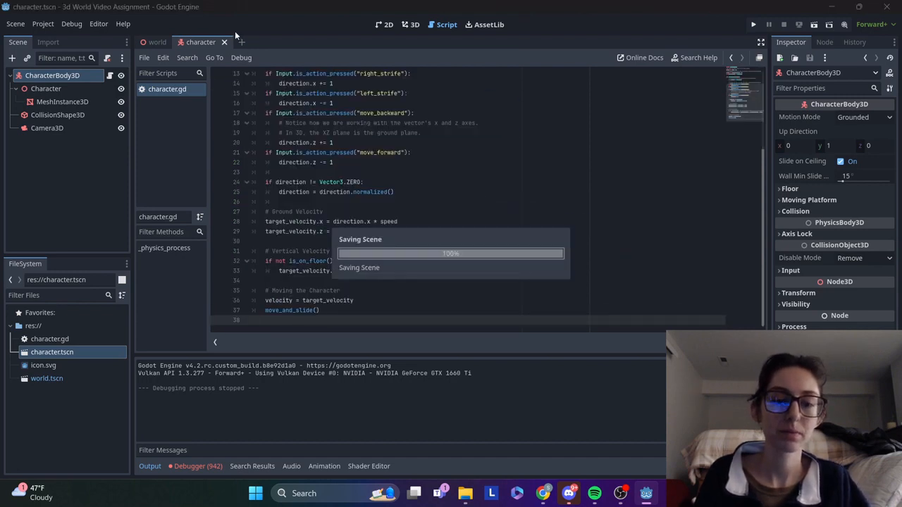
Run the project briefly, stop it, and examine the debugger's error list
click(753, 25)
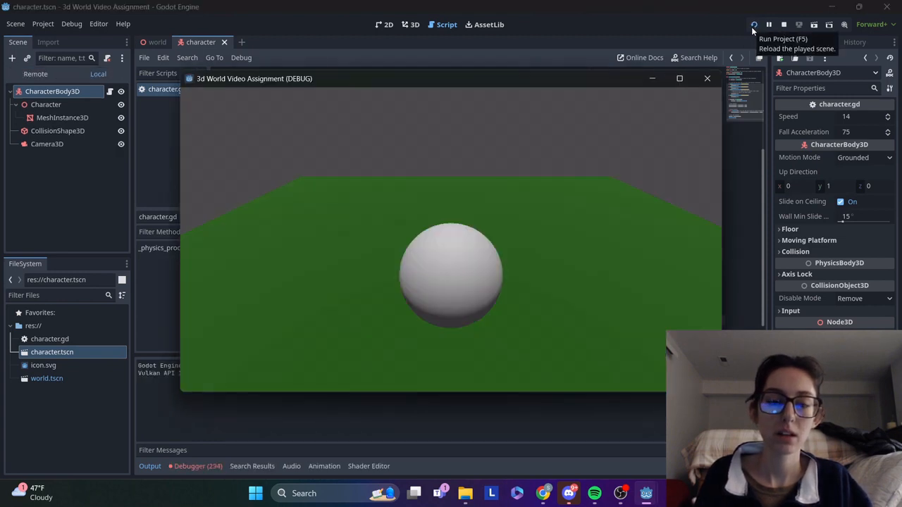
click(783, 29)
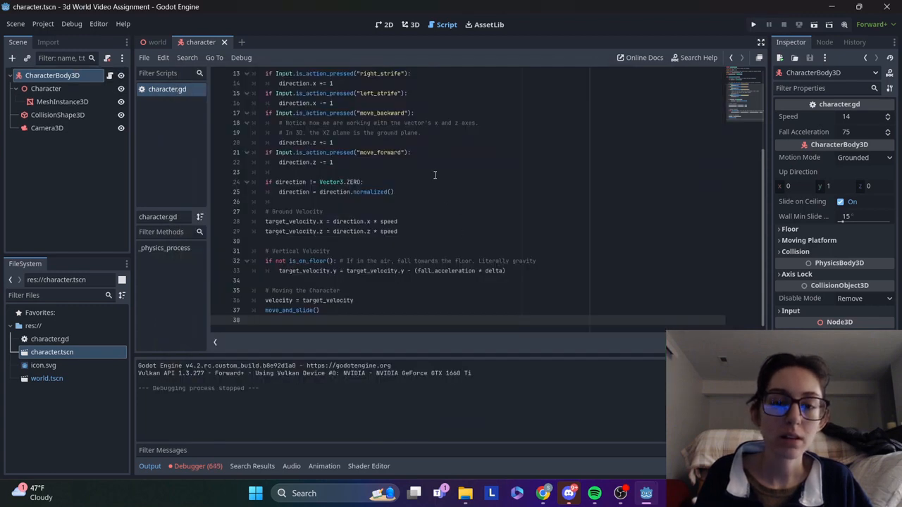
scroll(435, 175, up, 2)
click(203, 466)
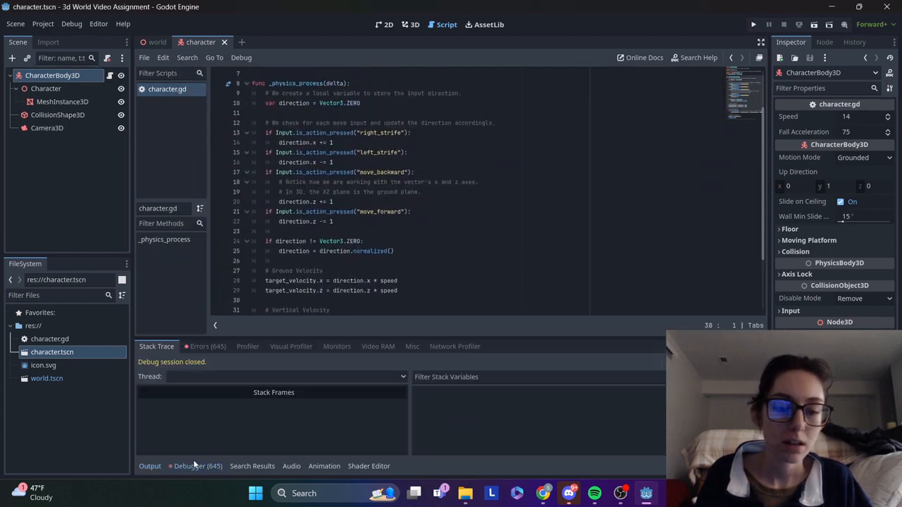
click(224, 346)
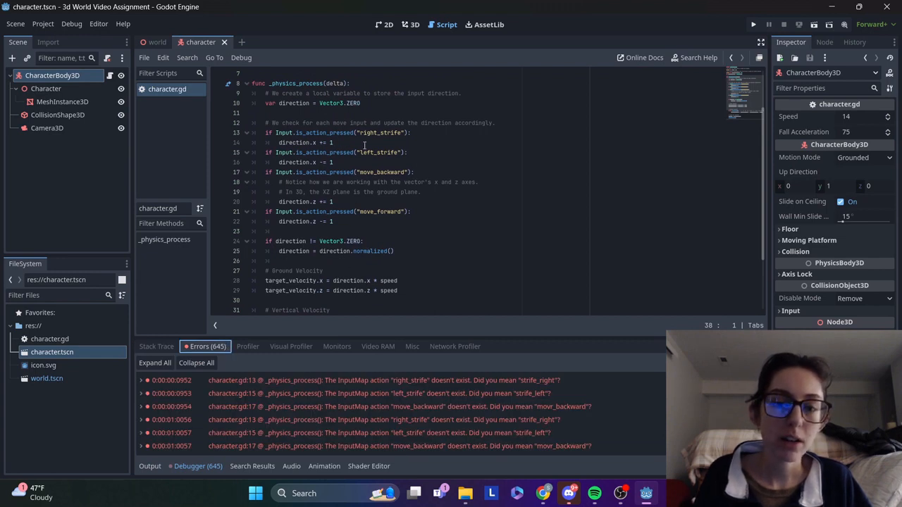
Replace "right_strife" with "strife_right" in the first Input.is_action_pressed check of character.gd
click(400, 136)
key(BackSpace)
key(BackSpace)
key(BackSpace)
key(BackSpace)
key(BackSpace)
key(BackSpace)
key(BackSpace)
key(BackSpace)
key(BackSpace)
key(BackSpace)
key(BackSpace)
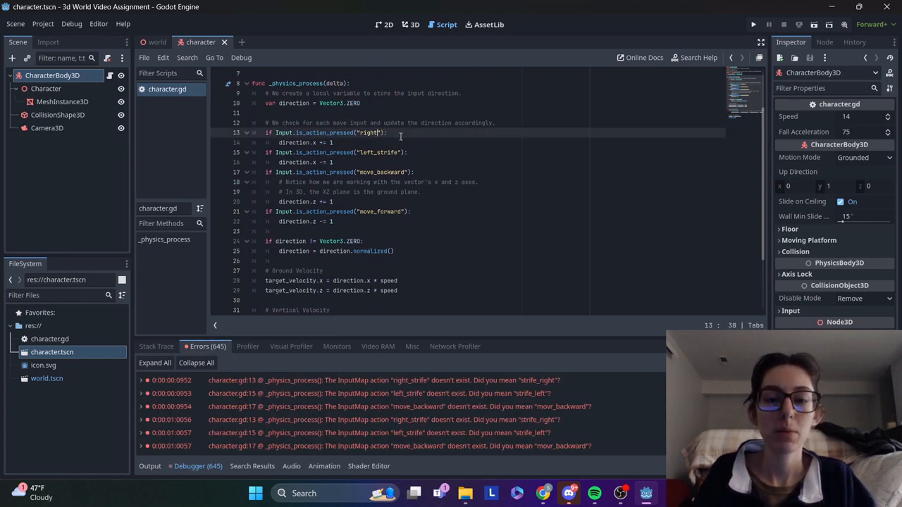
text(strife_)
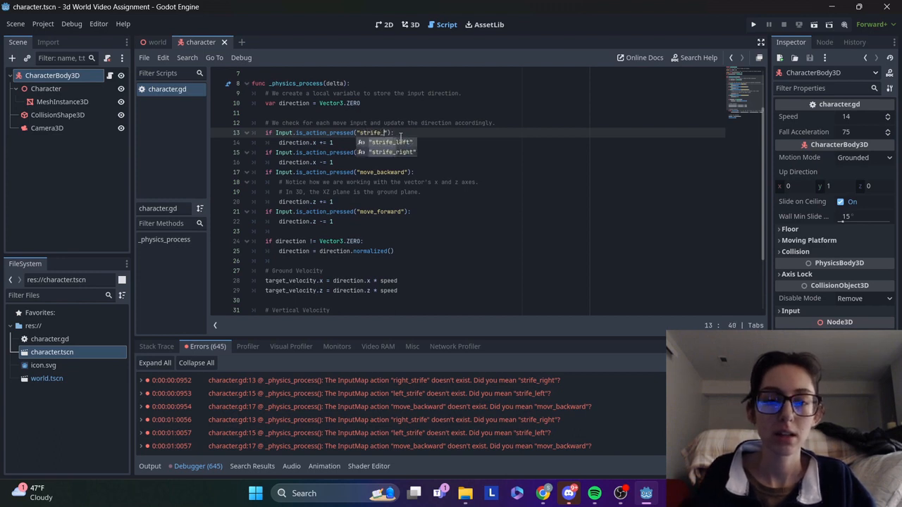
key(Return)
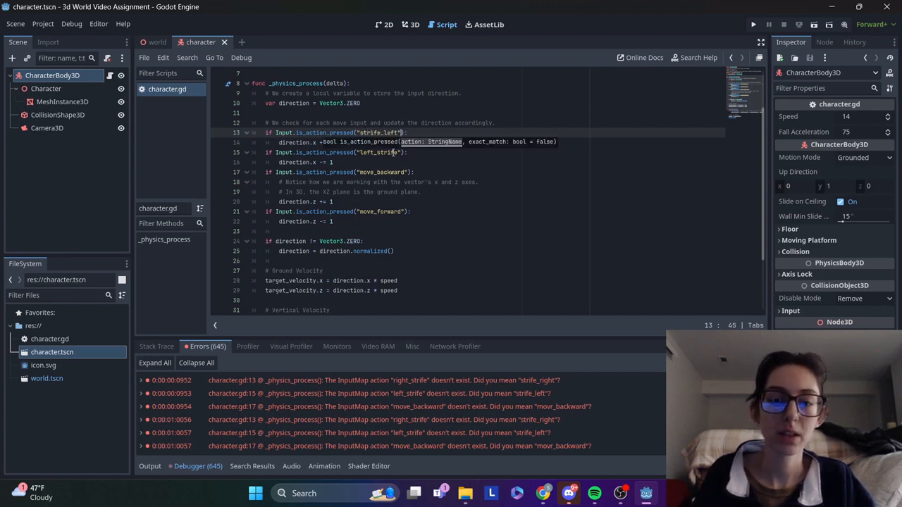
click(393, 152)
click(397, 132)
key(BackSpace)
key(BackSpace)
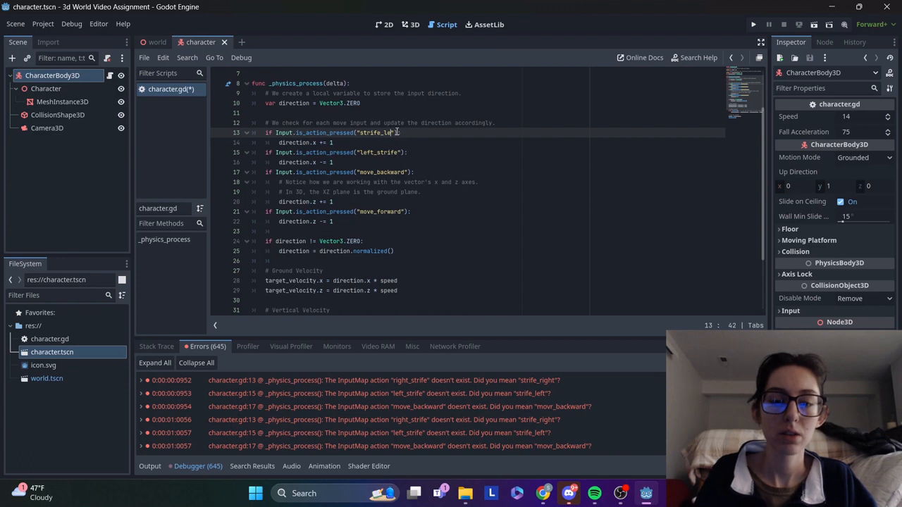
text(right)
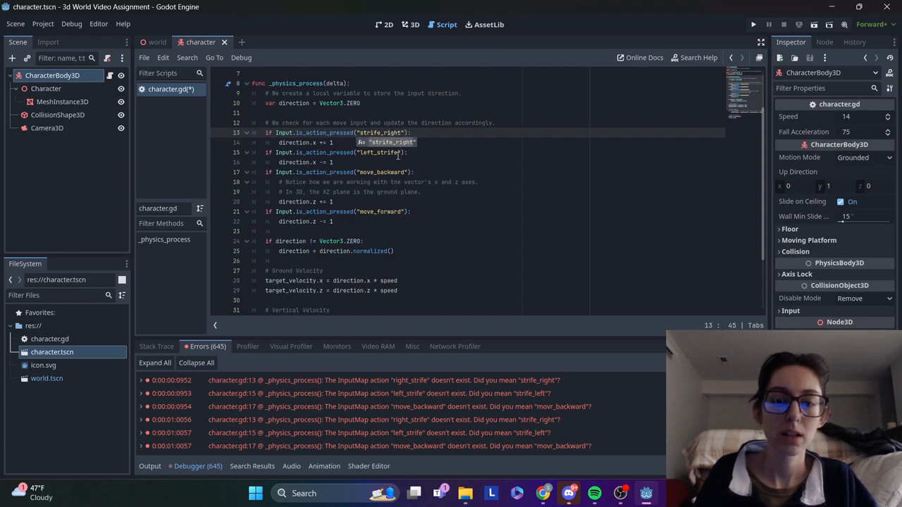
Replace "left_strife" with "strife_left" in the second Input.is_action_pressed check and save the script and scene
click(397, 153)
key(BackSpace)
key(BackSpace)
key(BackSpace)
key(BackSpace)
key(BackSpace)
key(BackSpace)
key(BackSpace)
key(BackSpace)
key(BackSpace)
key(BackSpace)
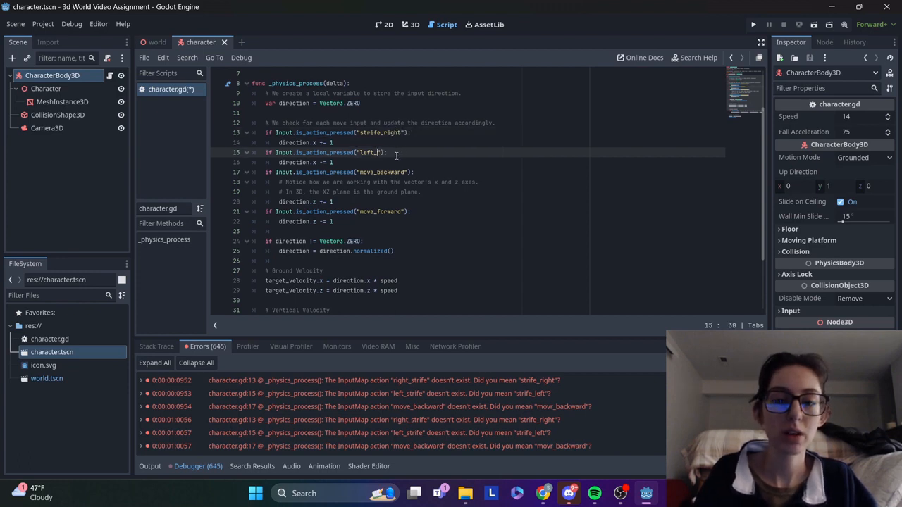
text(strife_left)
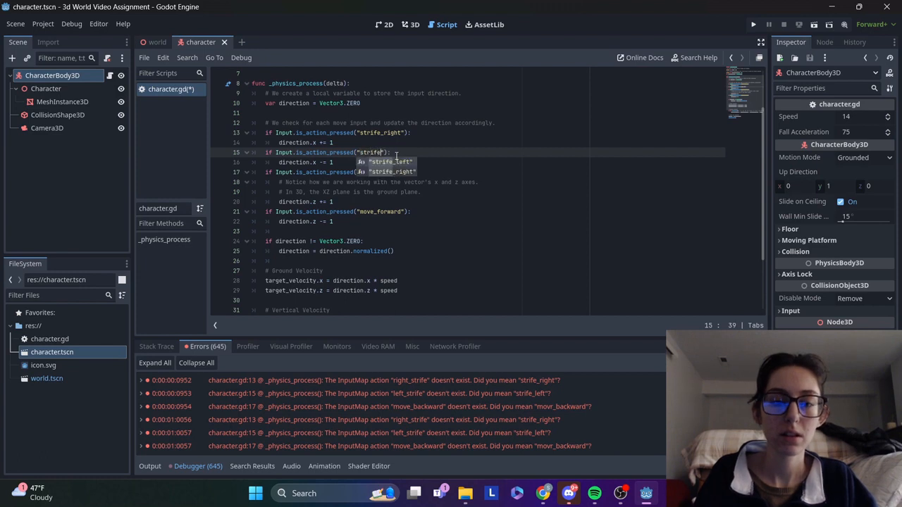
key(ctrl+s)
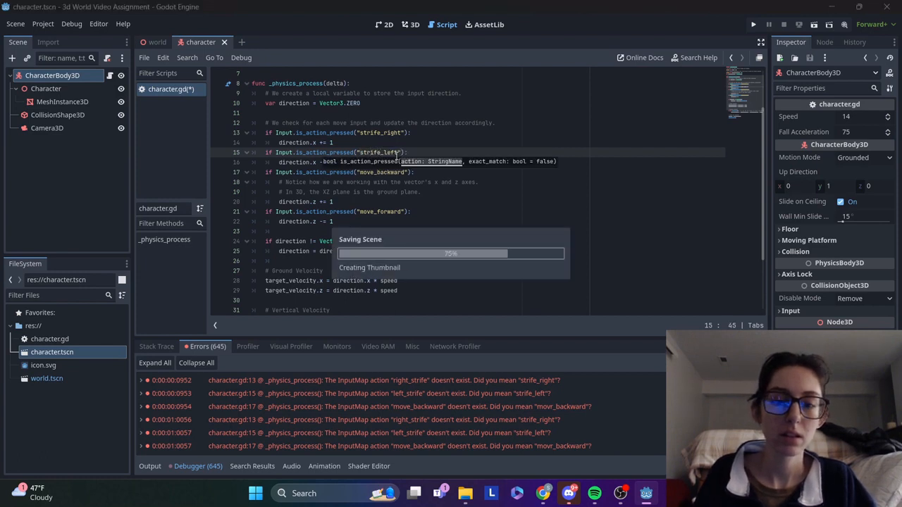
Rename the misspelled "movr_backward" action to "move_backward" in the project's input map and return to the script
scroll(495, 398, down, 3)
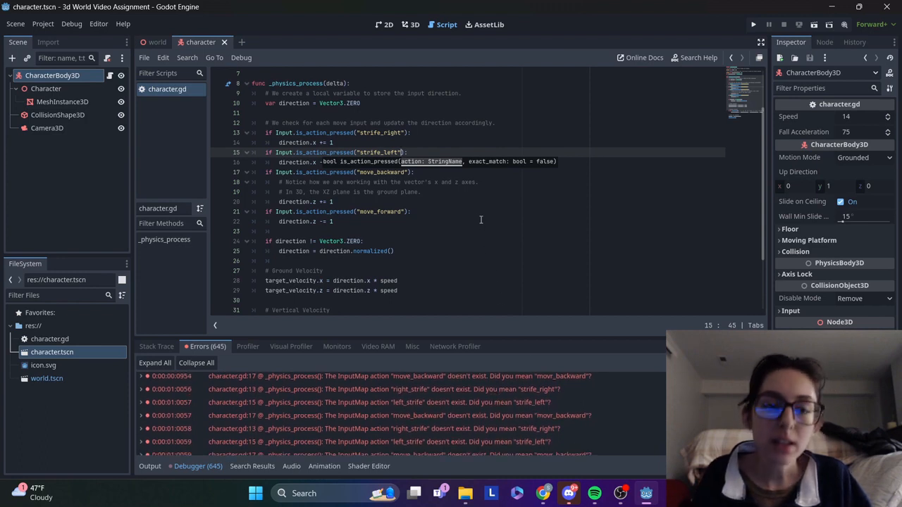
click(37, 25)
click(56, 38)
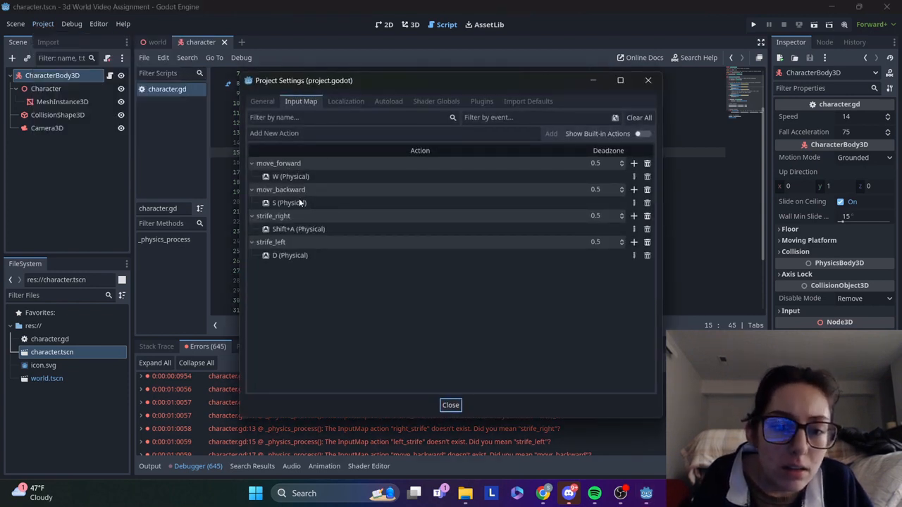
double_click(269, 189)
click(272, 190)
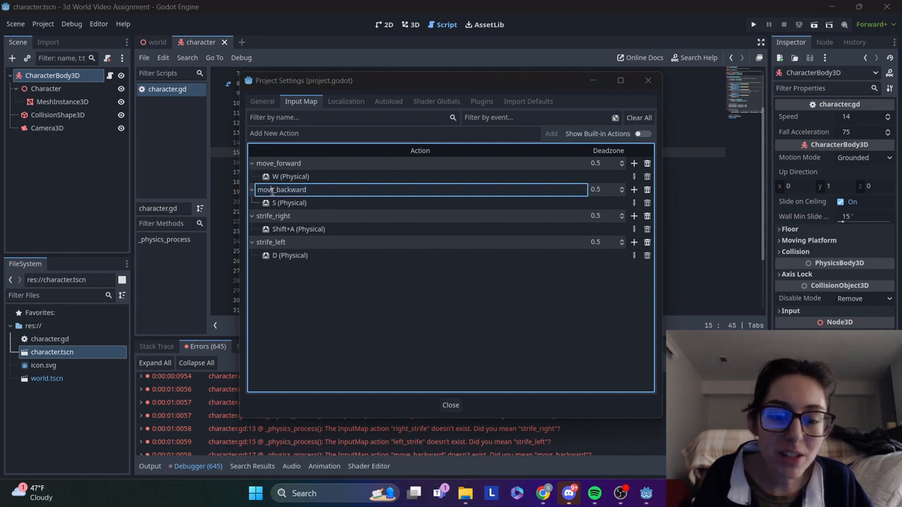
text(e)
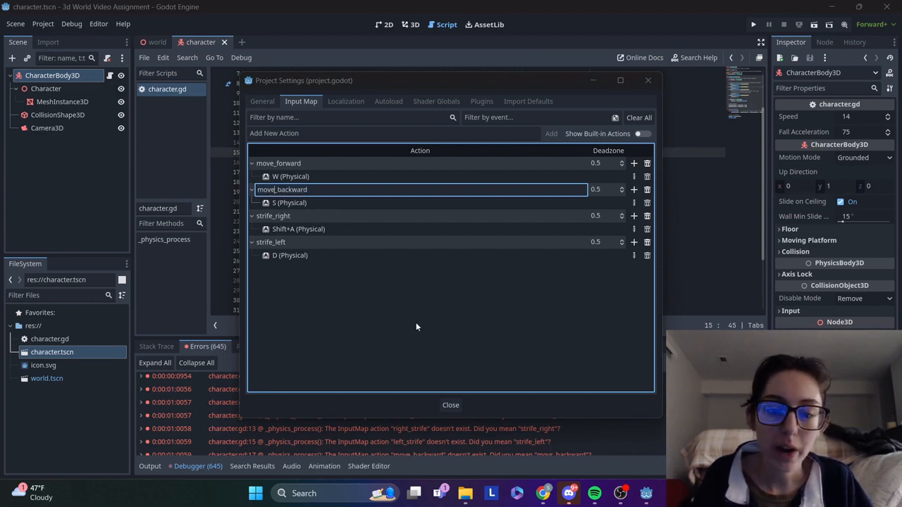
key(Return)
click(451, 404)
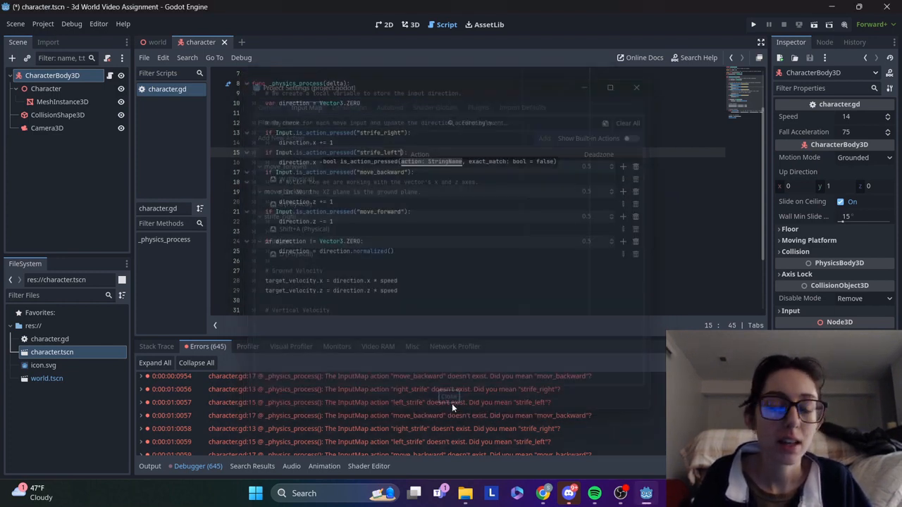
click(427, 252)
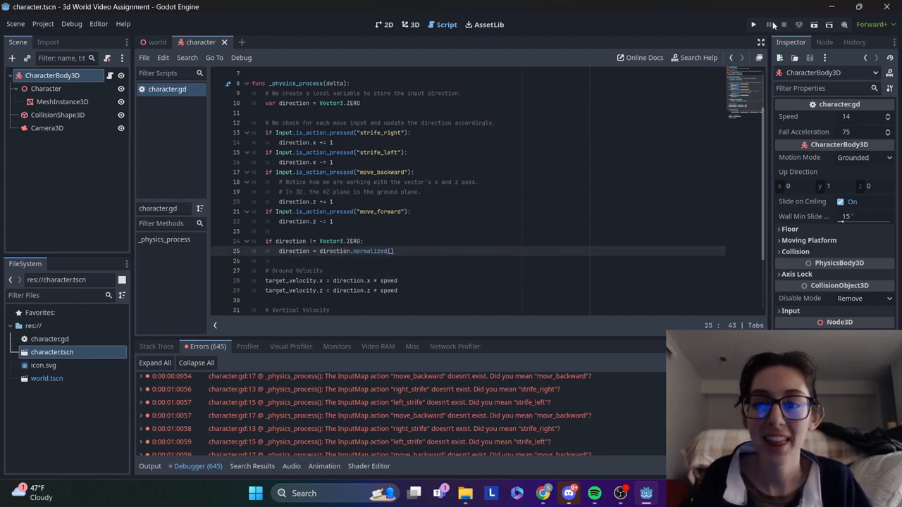
Run the project, test the sphere's sideways movement, stop it, and run the project again
click(751, 26)
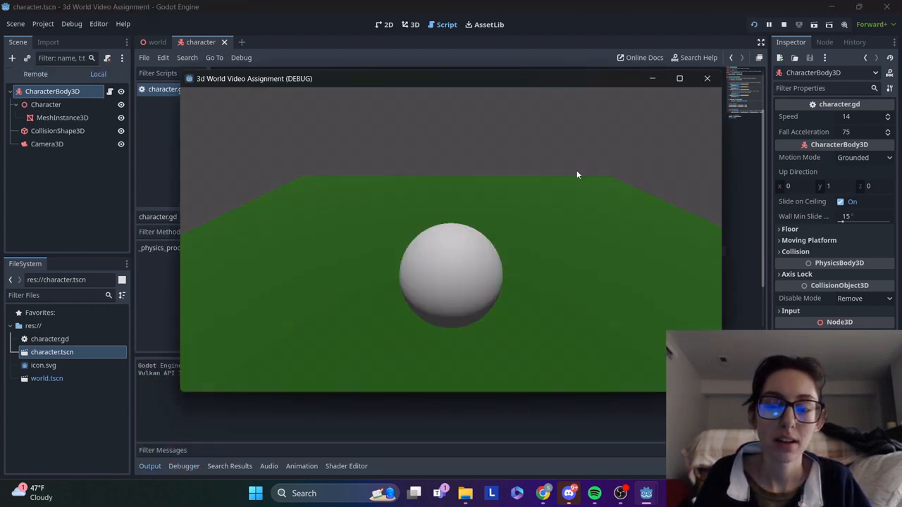
key(a)
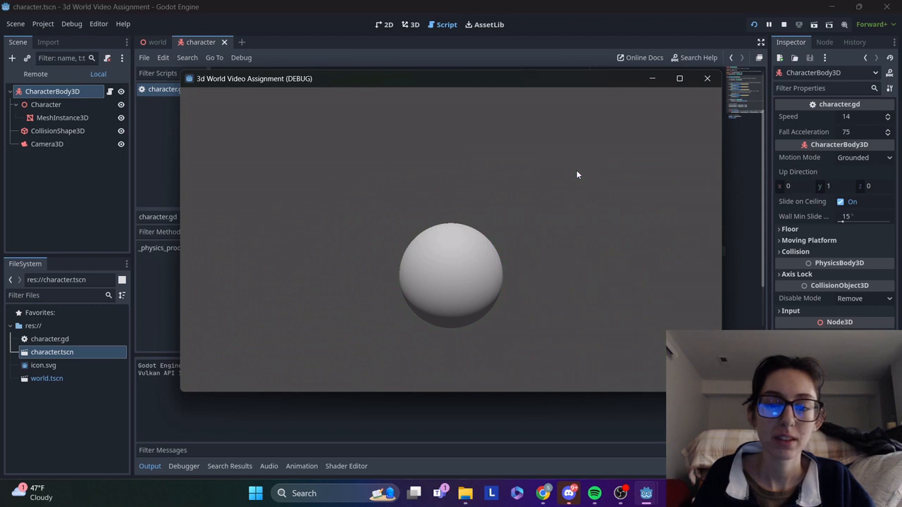
click(783, 26)
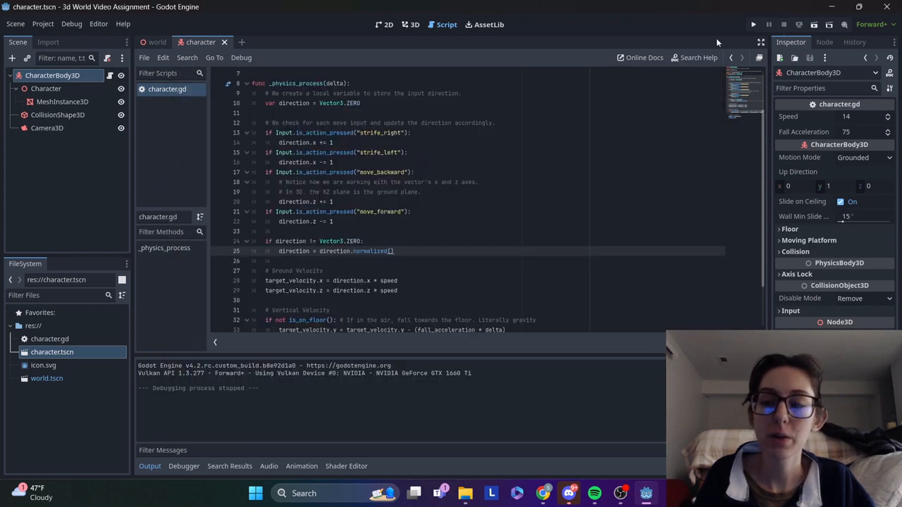
click(752, 25)
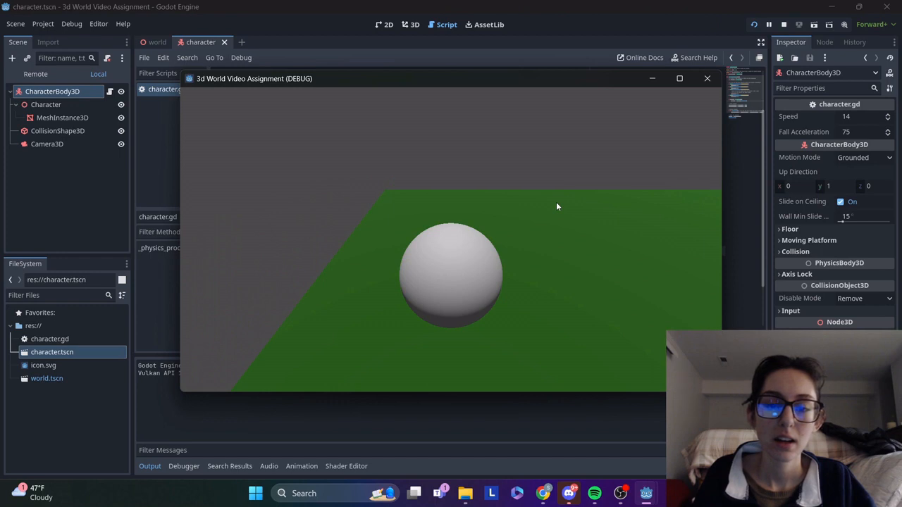
Stop the test run and delete the Shift+A (Physical) event from the strife_right action in the project's input map
key(s)
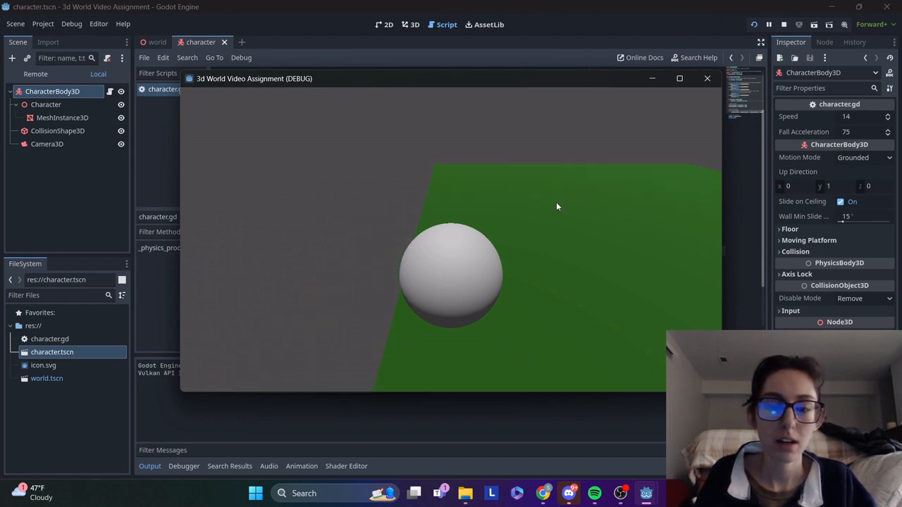
click(783, 24)
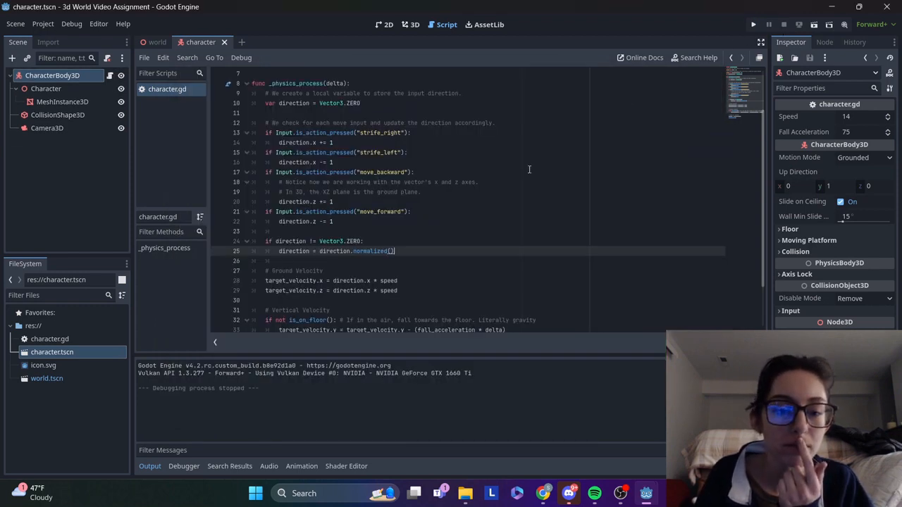
click(46, 25)
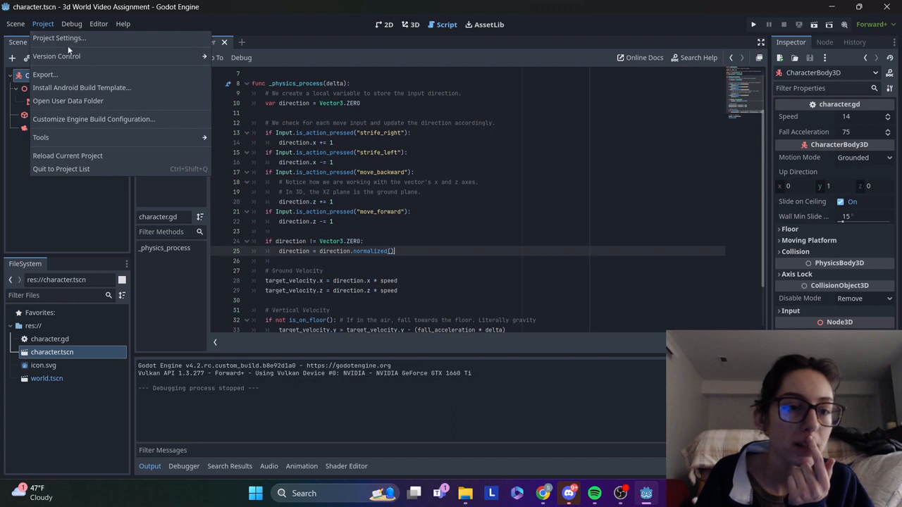
click(59, 38)
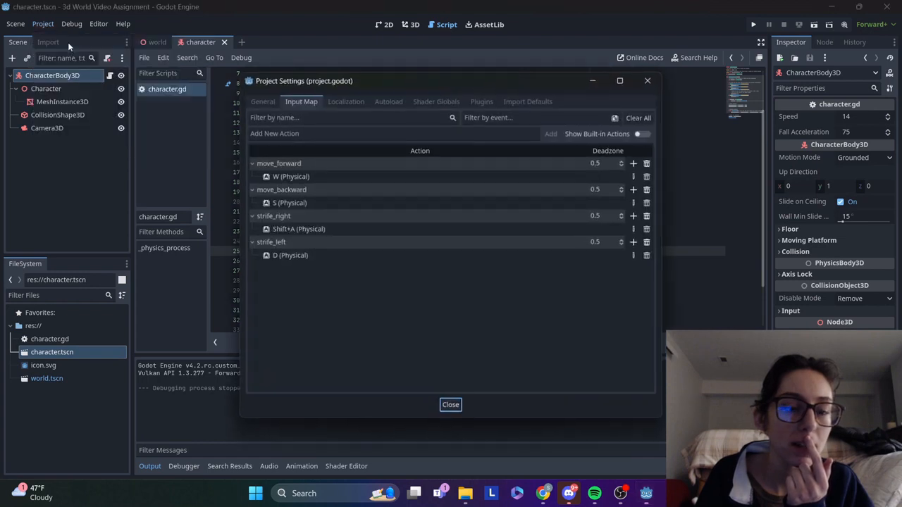
click(325, 230)
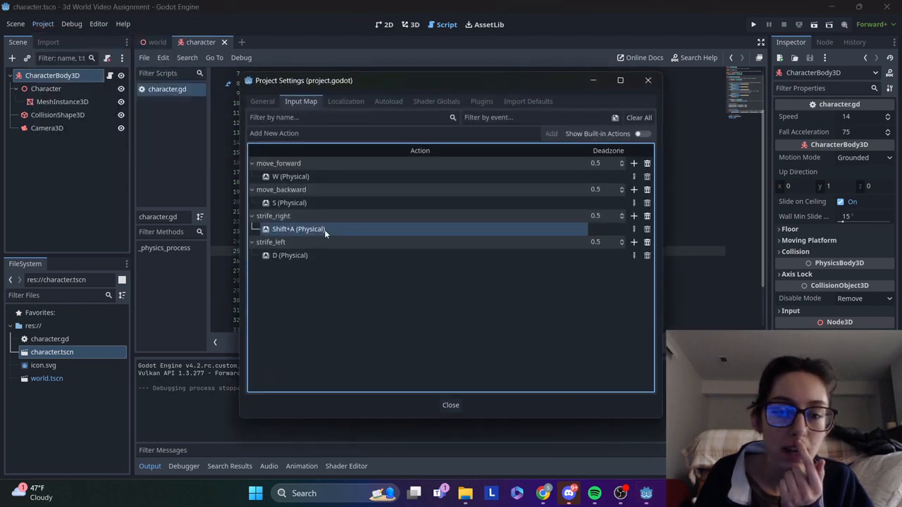
click(646, 229)
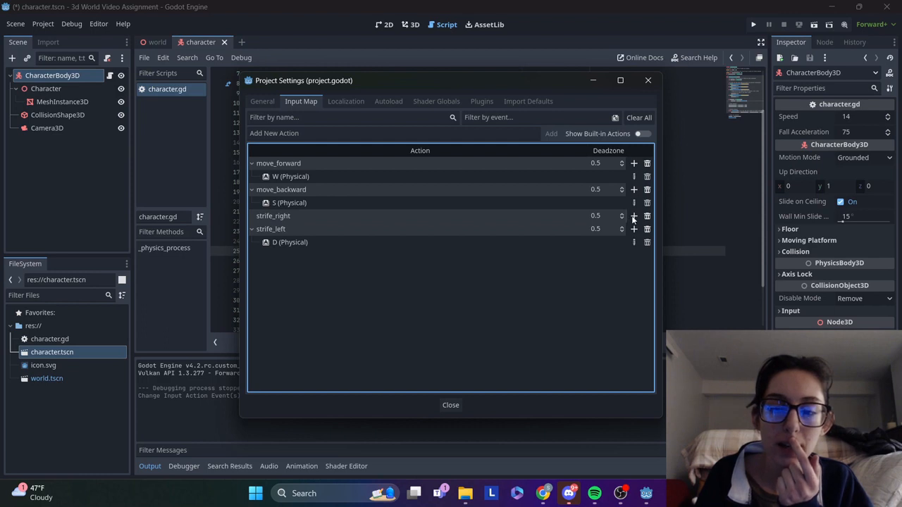
Assign the A (Physical) key without modifiers to the strife_right action, close the project settings and save the scene
click(633, 216)
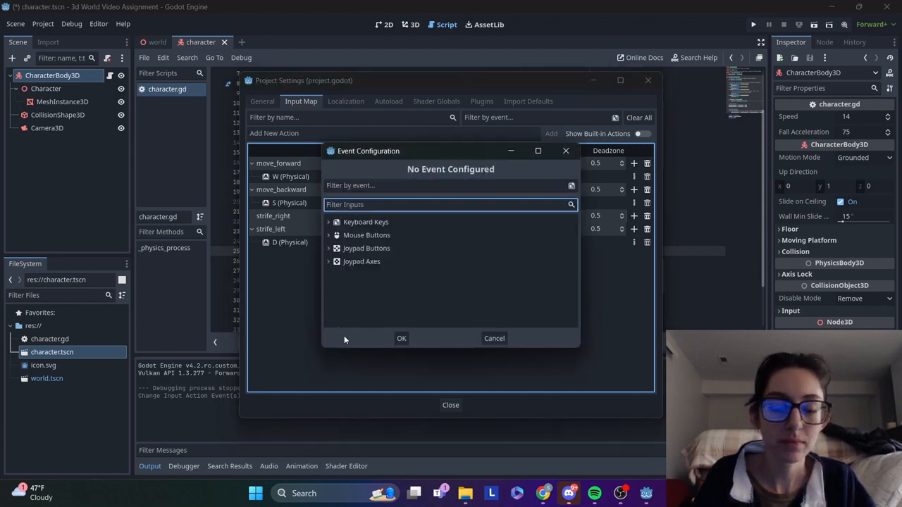
text(A)
scroll(398, 275, down, 3)
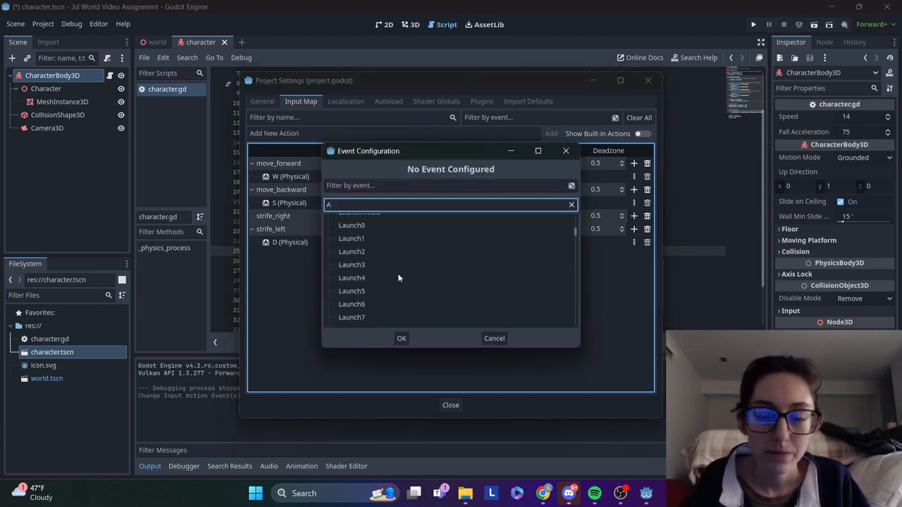
scroll(397, 273, down, 6)
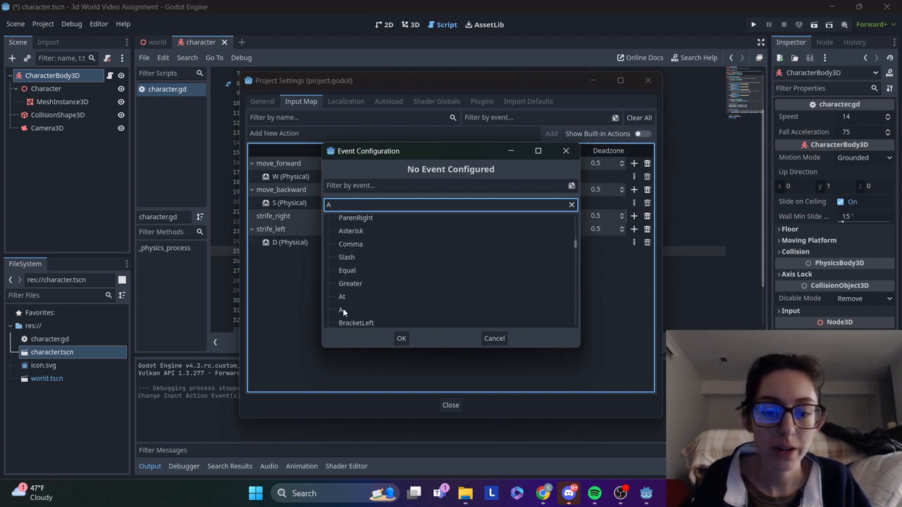
double_click(342, 310)
click(331, 305)
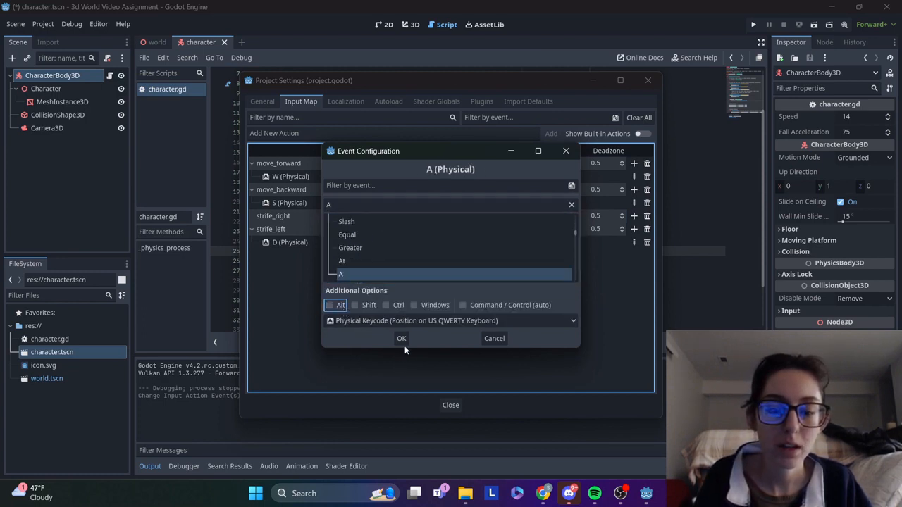
click(402, 339)
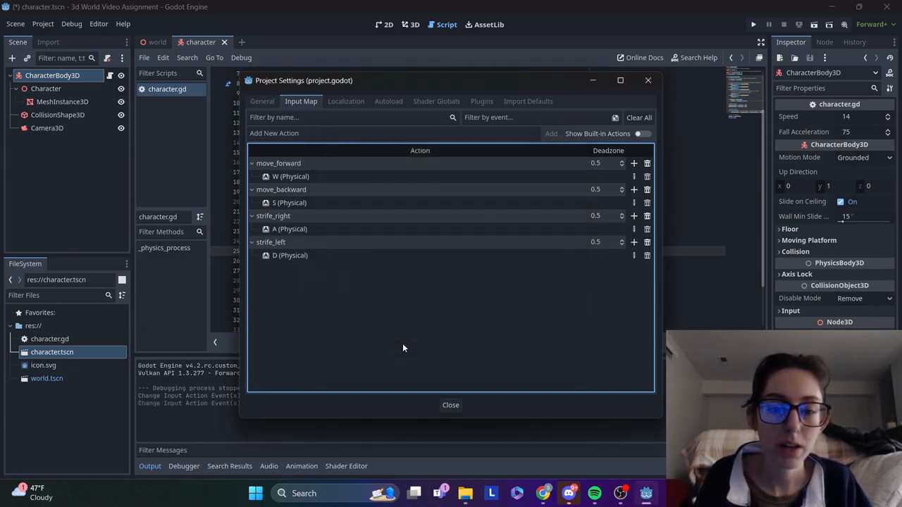
click(450, 404)
key(ctrl+s)
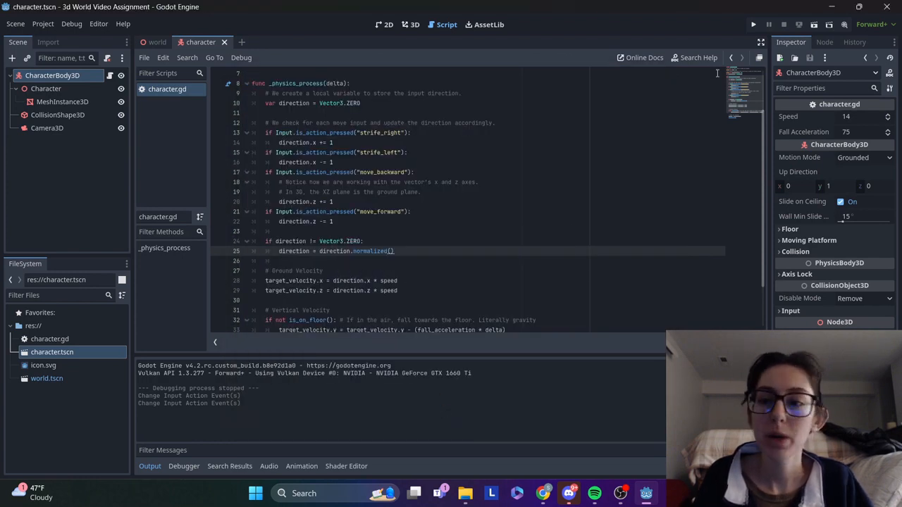
Run the project, test the sphere's movement with the W, A, S and D keys, and close the game window
click(752, 23)
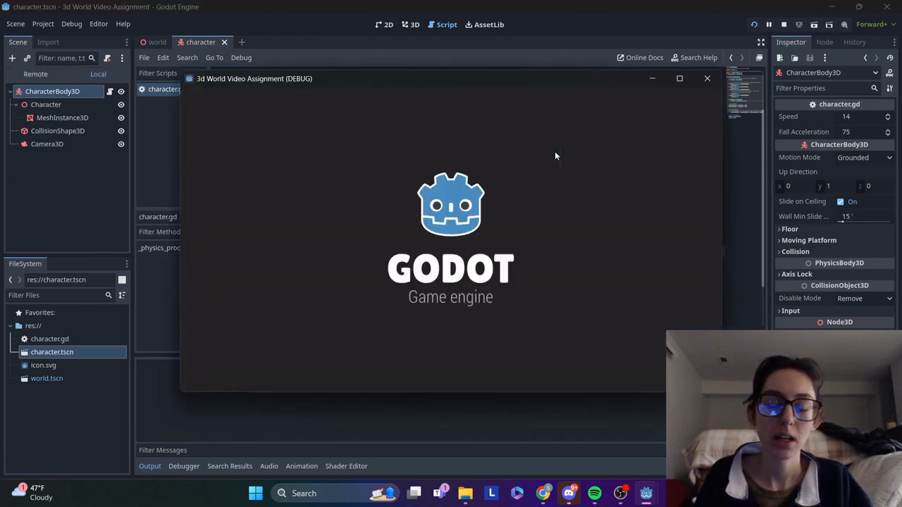
key(d)
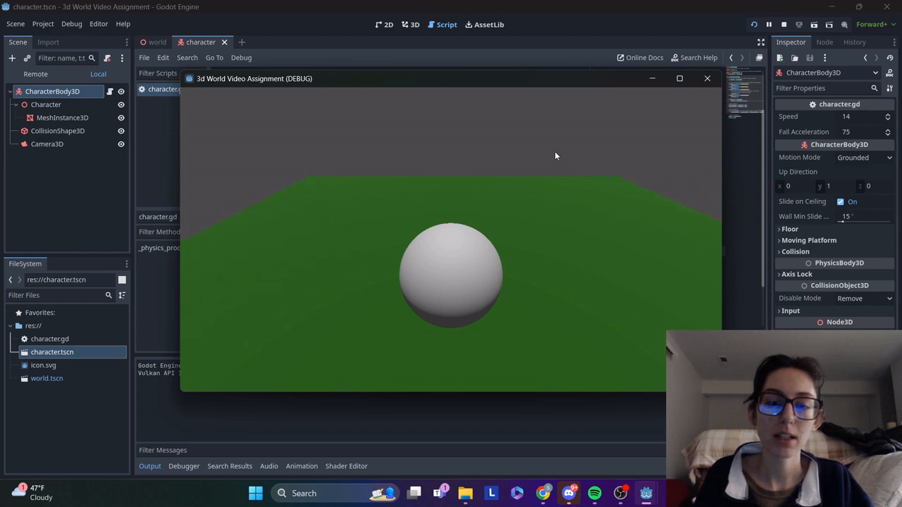
key(a)
key(d)
key(s)
key(s)
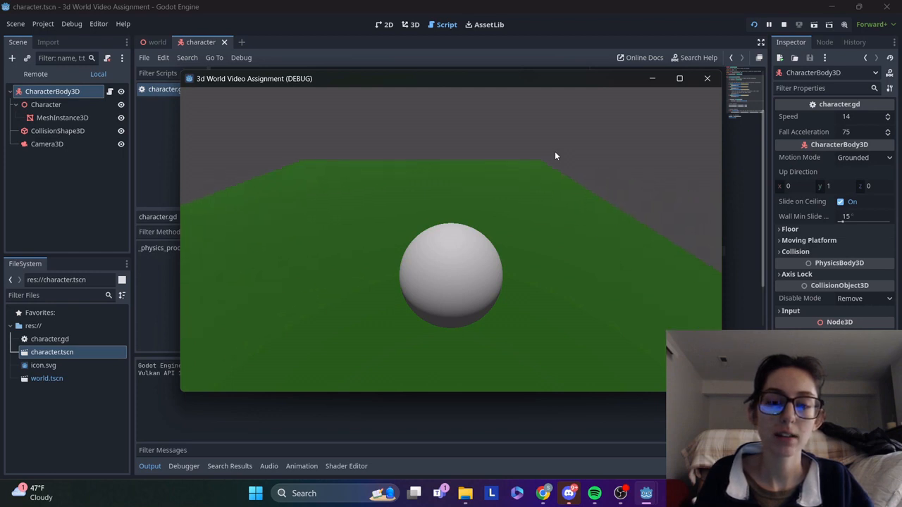
key(w)
key(s)
key(d)
key(a)
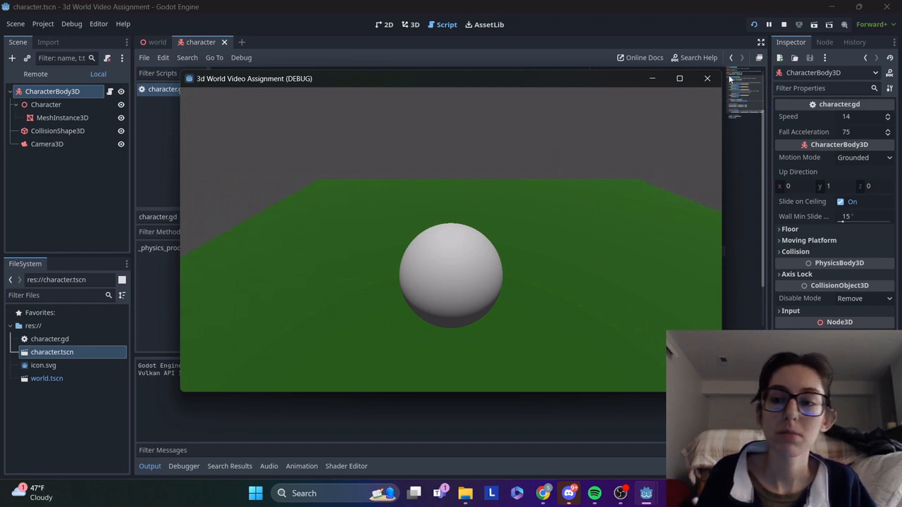
click(706, 78)
Replace "strife_left" with "strife_right" in the line 15 Input.is_action_pressed check of character.gd
scroll(488, 257, up, 1)
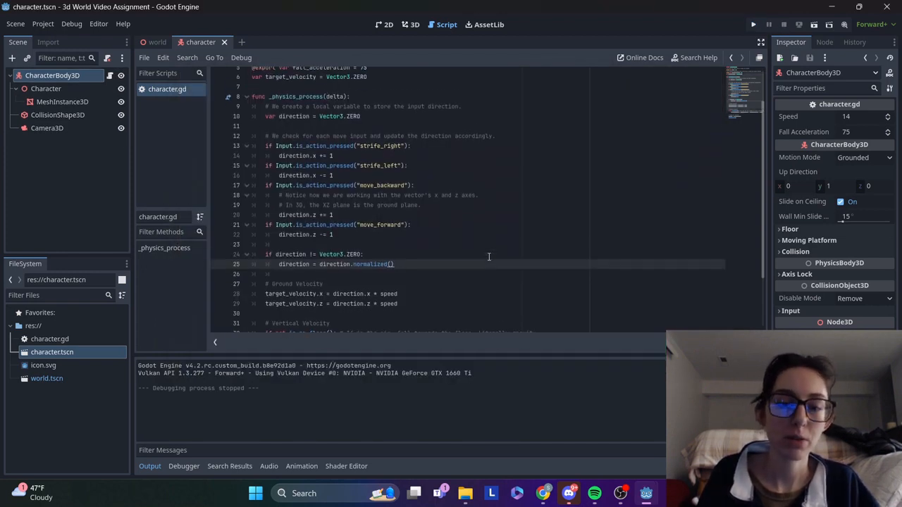
scroll(488, 256, up, 1)
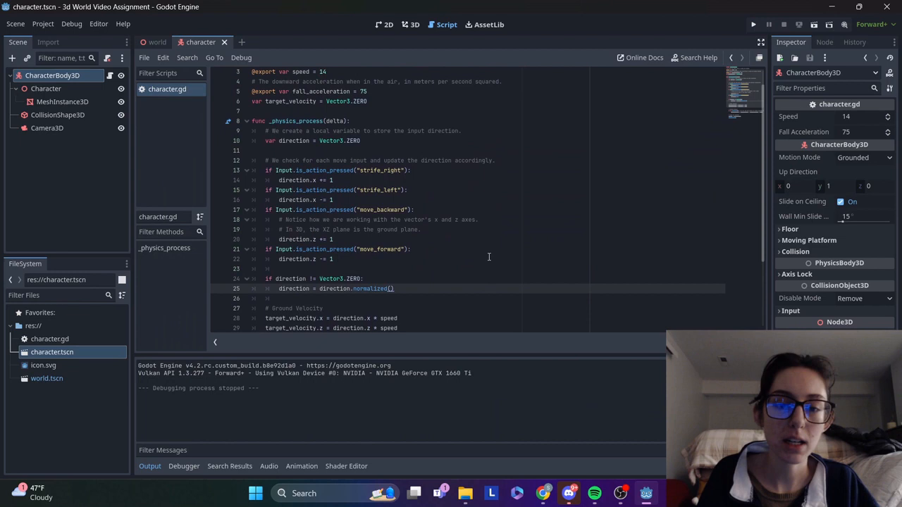
click(398, 189)
key(BackSpace)
key(BackSpace)
key(BackSpace)
key(BackSpace)
text(r)
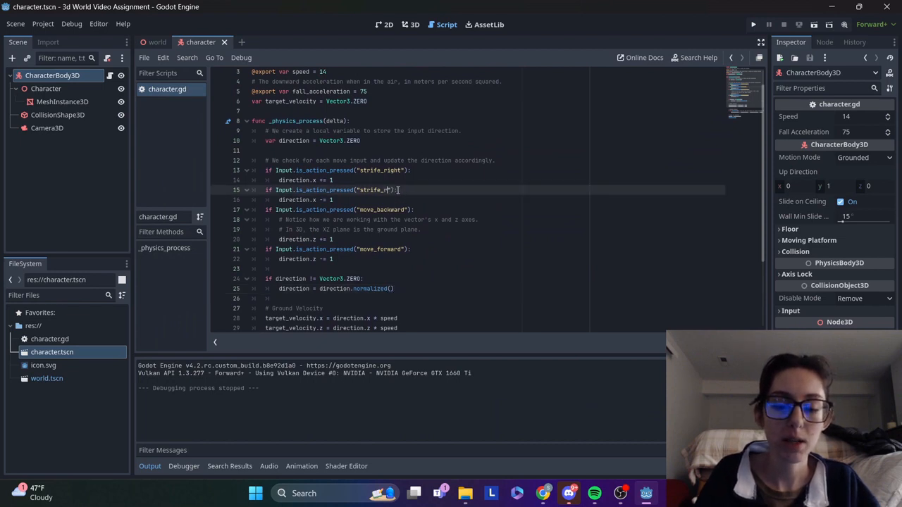
text(ight)
Replace "strife_right" with "strife_left" in the line 13 Input.is_action_pressed check and save the script
click(400, 174)
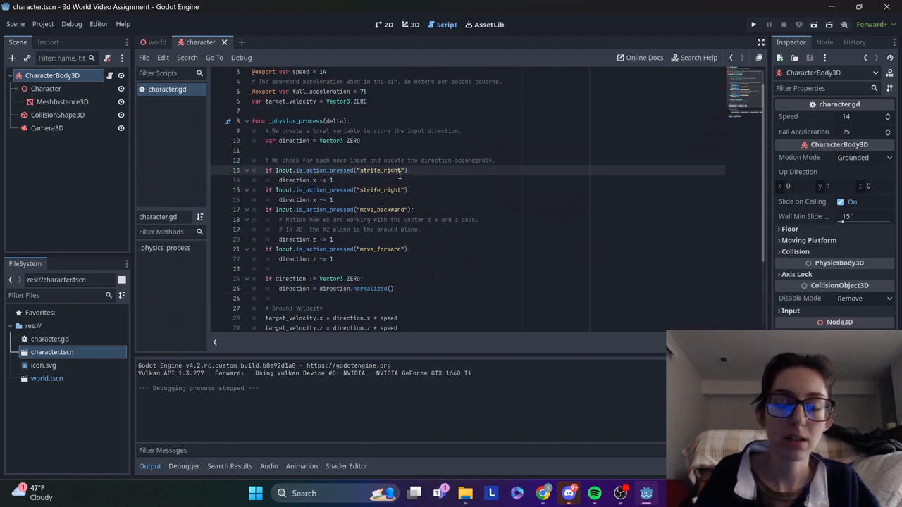
key(BackSpace)
key(BackSpace)
key(BackSpace)
key(BackSpace)
key(BackSpace)
text(left)
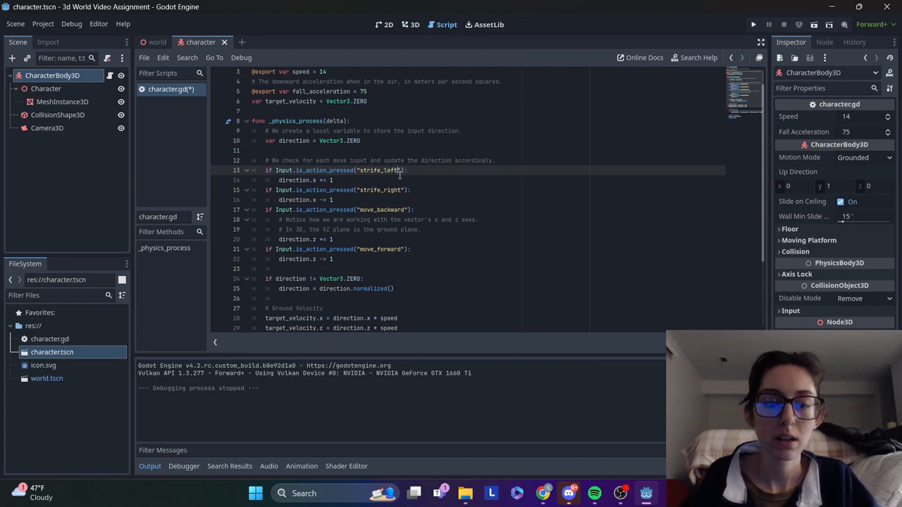
key(ctrl+s)
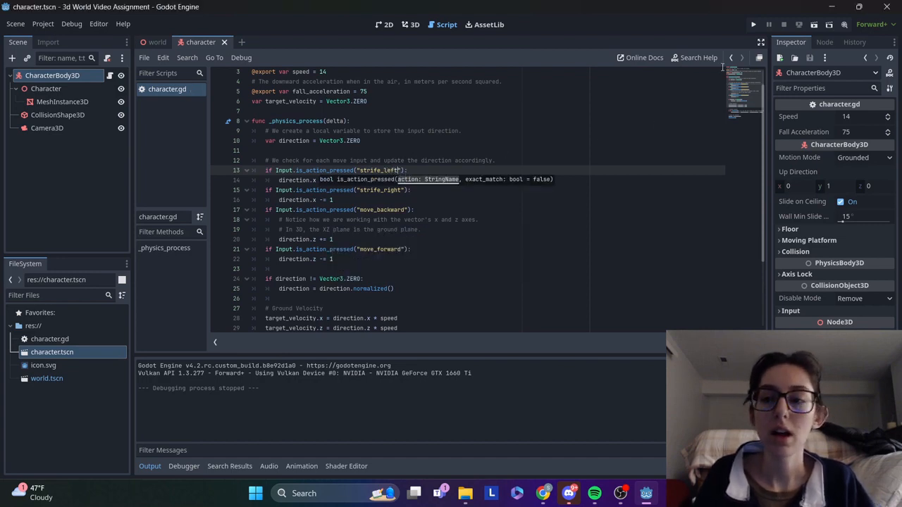
Run the project again to check the swapped sideways directions along with forward and backward movement, and end the run
click(752, 24)
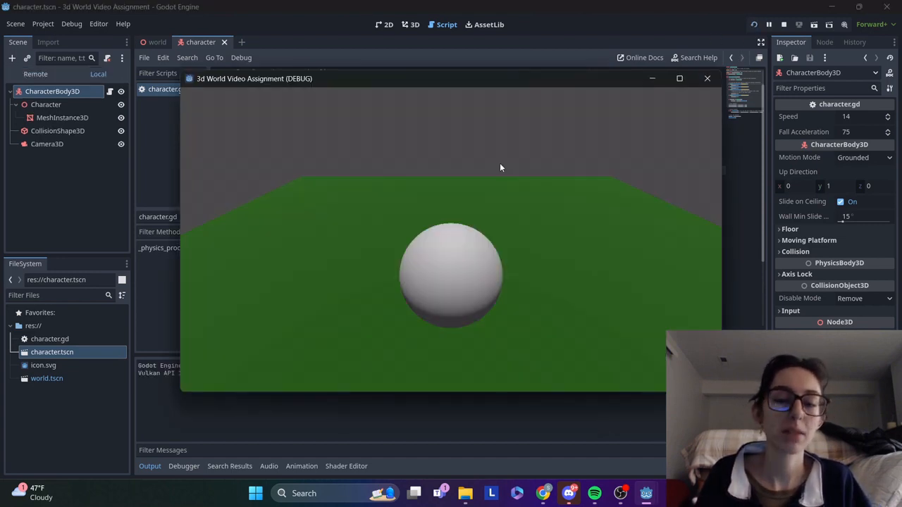
key(d)
key(s)
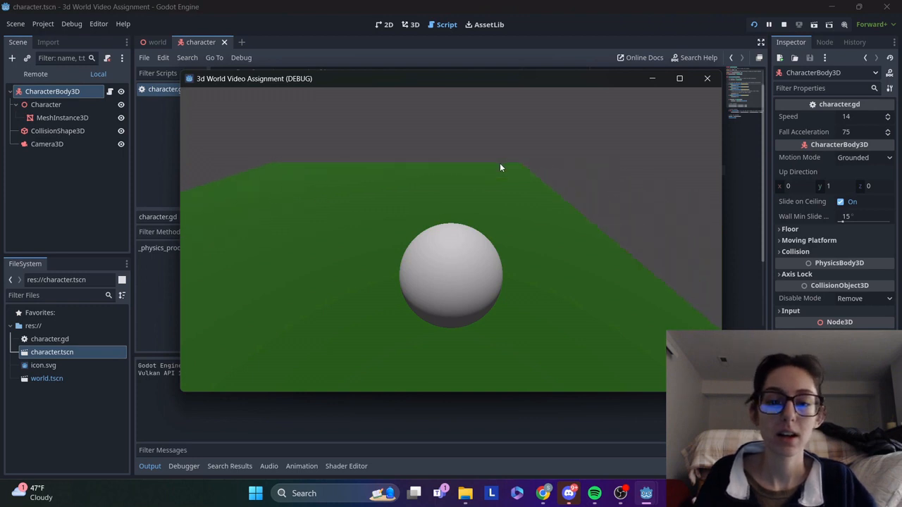
key(a)
key(d)
key(w)
key(a)
key(d)
key(s)
key(d)
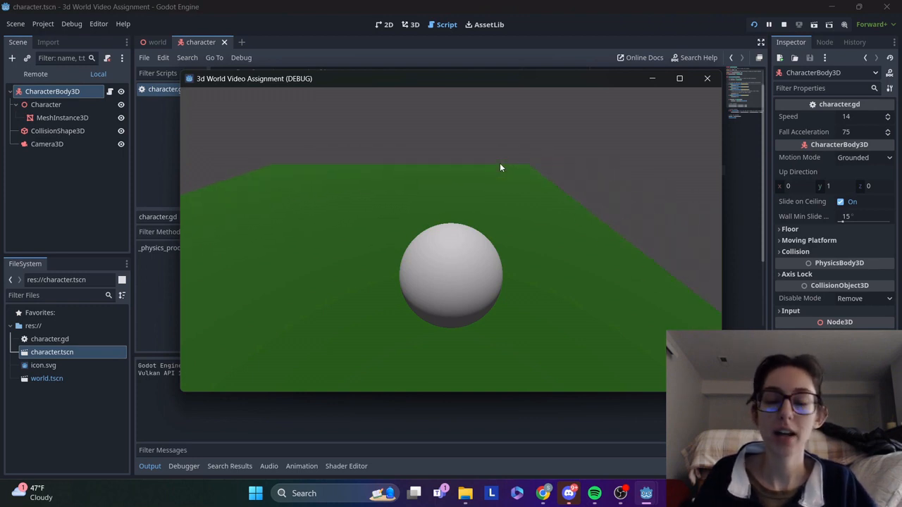
click(706, 79)
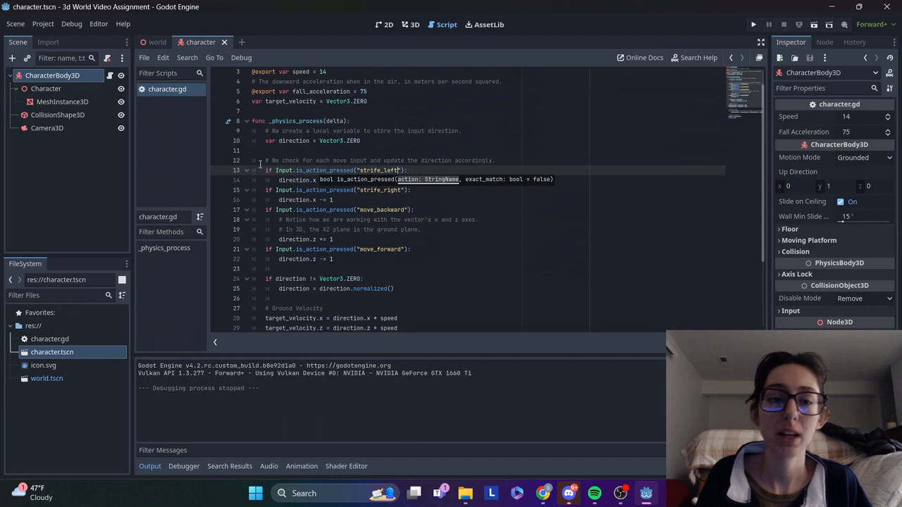
Show the world scene in the 3D view and move the CharacterBody3D slightly upward along the Y axis above the green floor
click(156, 42)
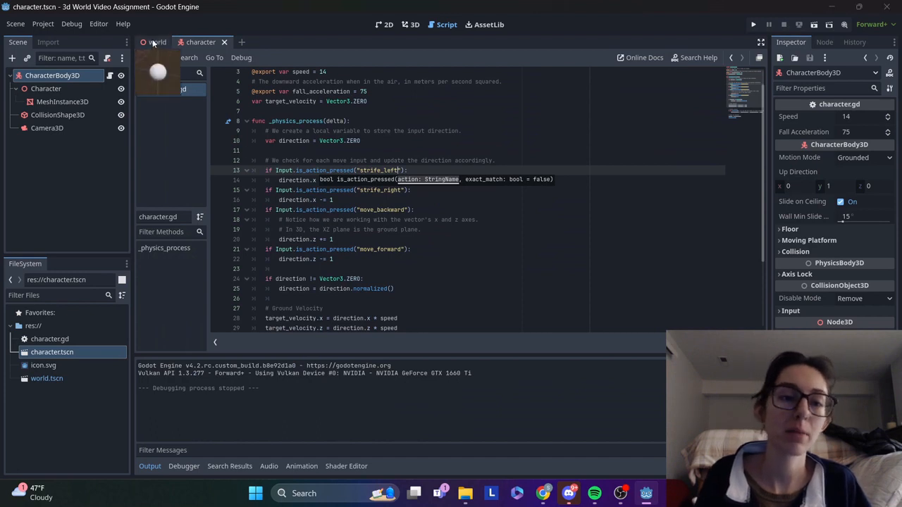
click(522, 250)
scroll(522, 250, down, 5)
scroll(522, 249, up, 6)
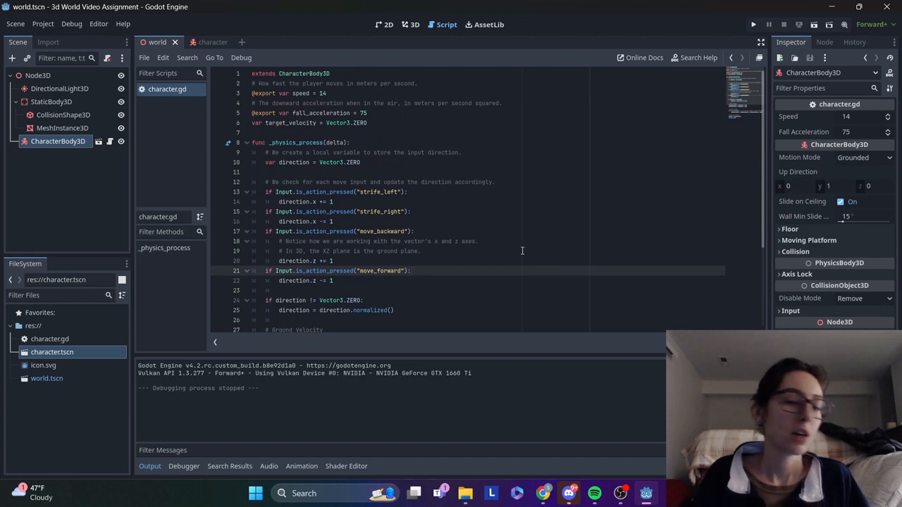
click(410, 24)
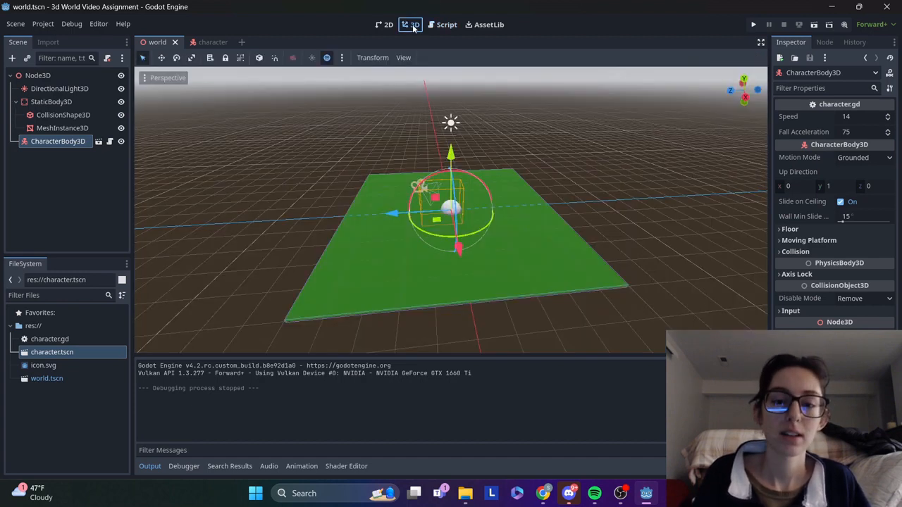
drag(451, 153, 453, 143)
click(669, 117)
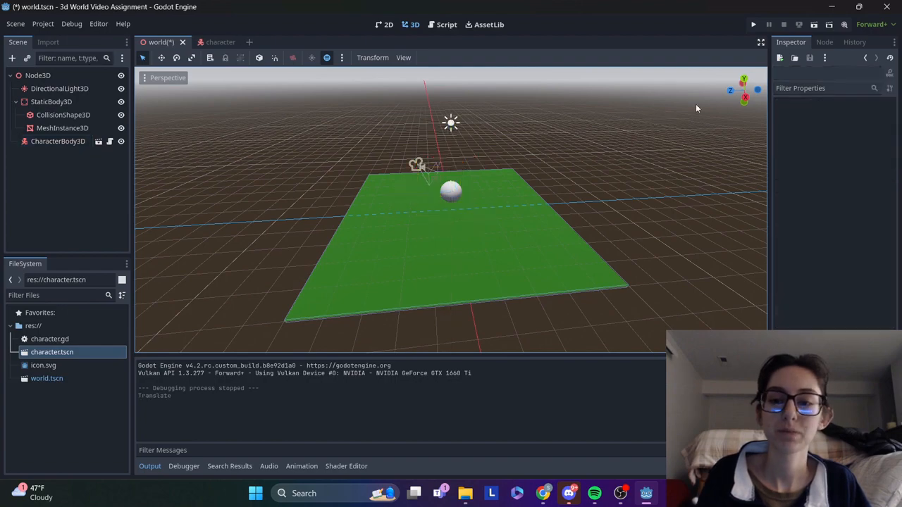
mouse_move(743, 88)
mouse_down()
mouse_move(754, 123)
mouse_move(745, 94)
mouse_up()
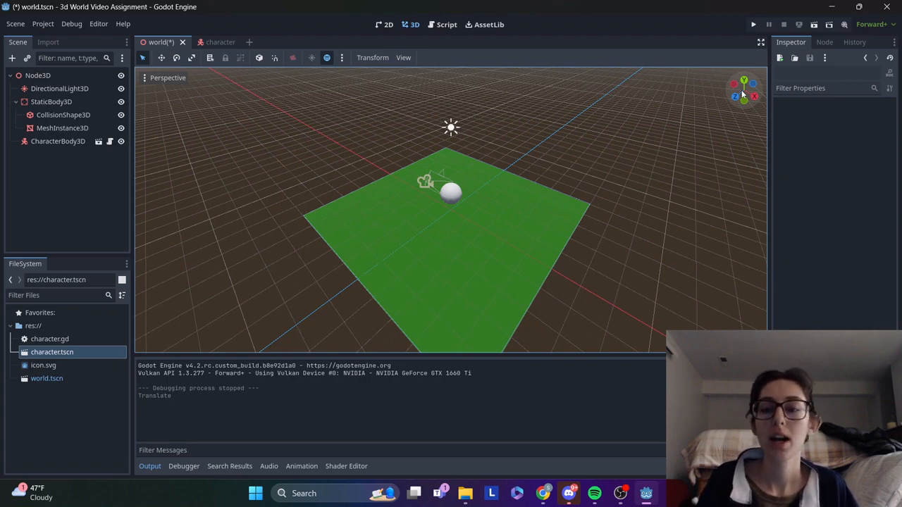
click(859, 6)
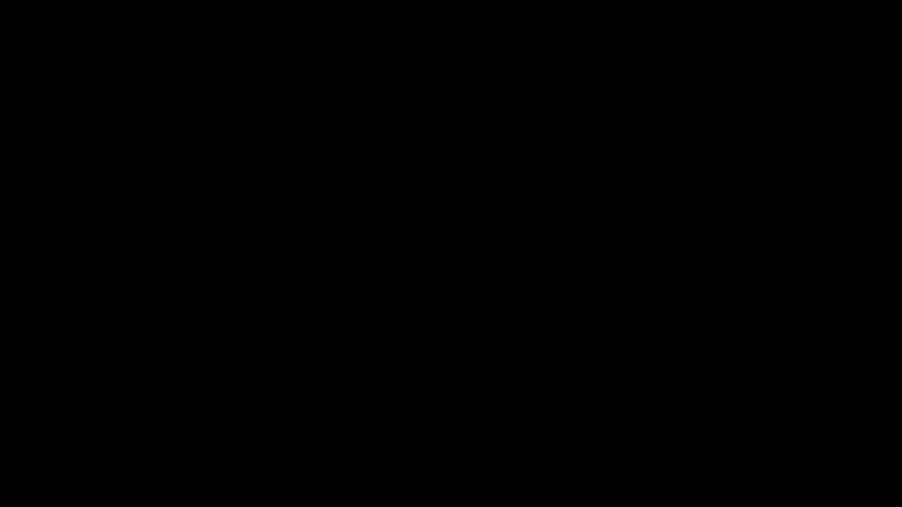